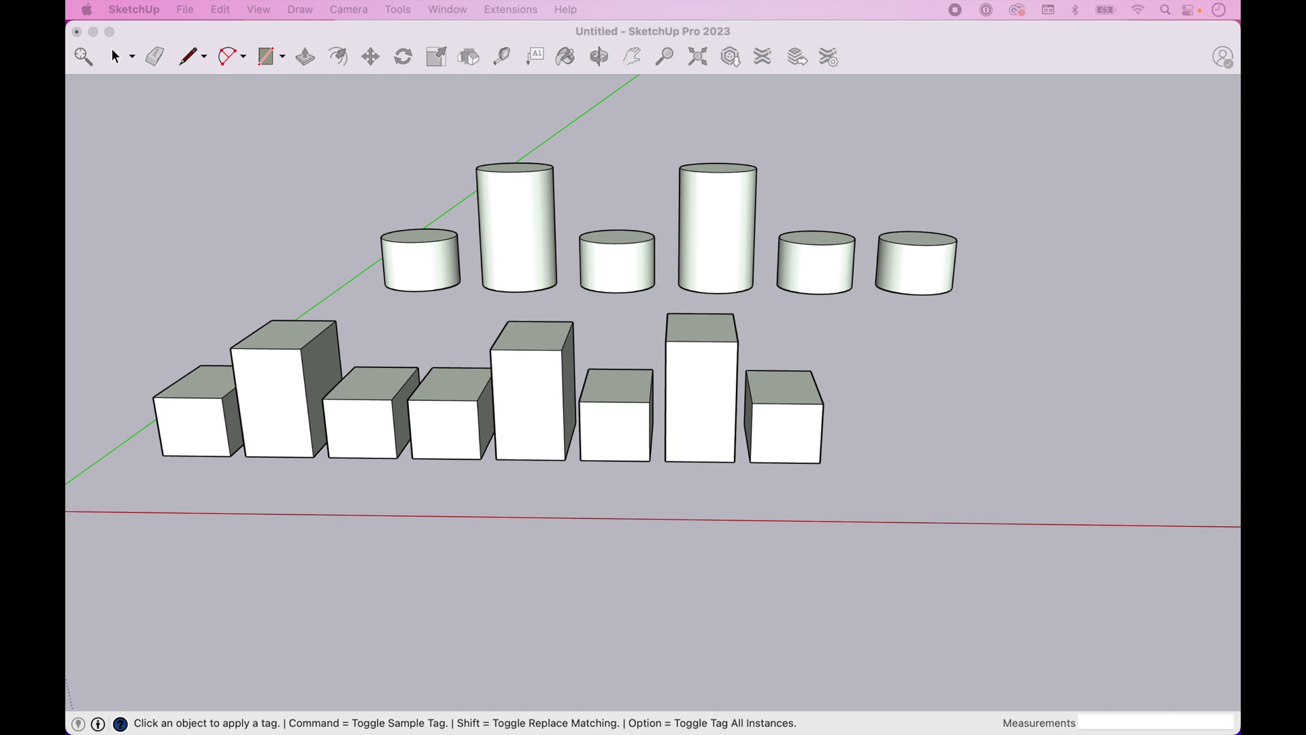
Show the Tags panel and add a tag named Cuboids.
left_click(907, 35)
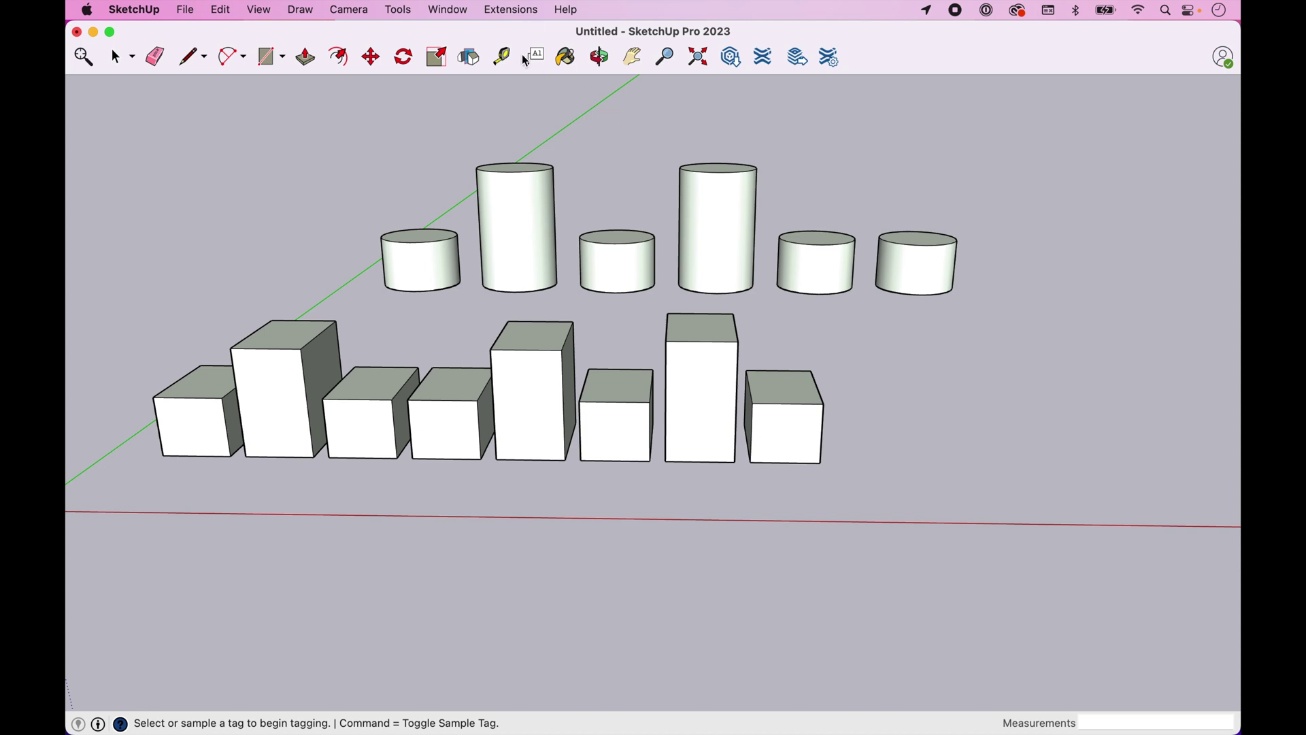
left_click(447, 10)
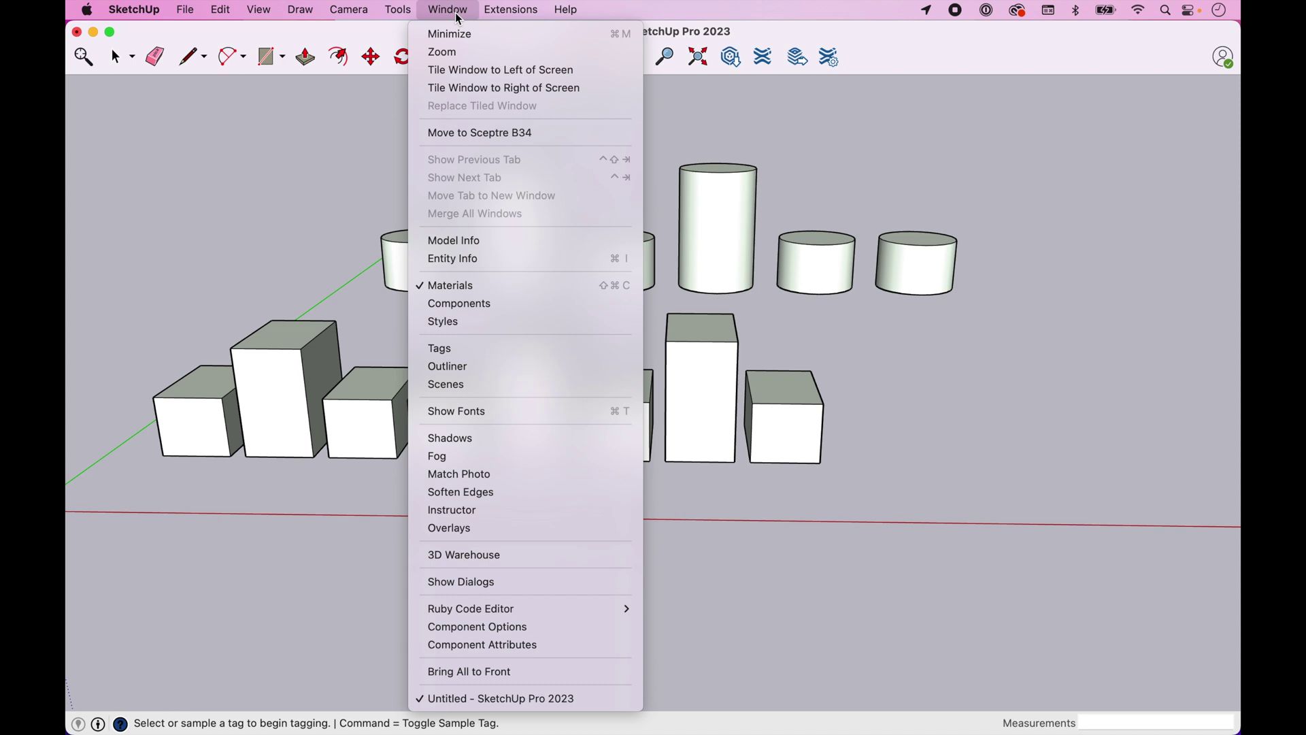
left_click(459, 349)
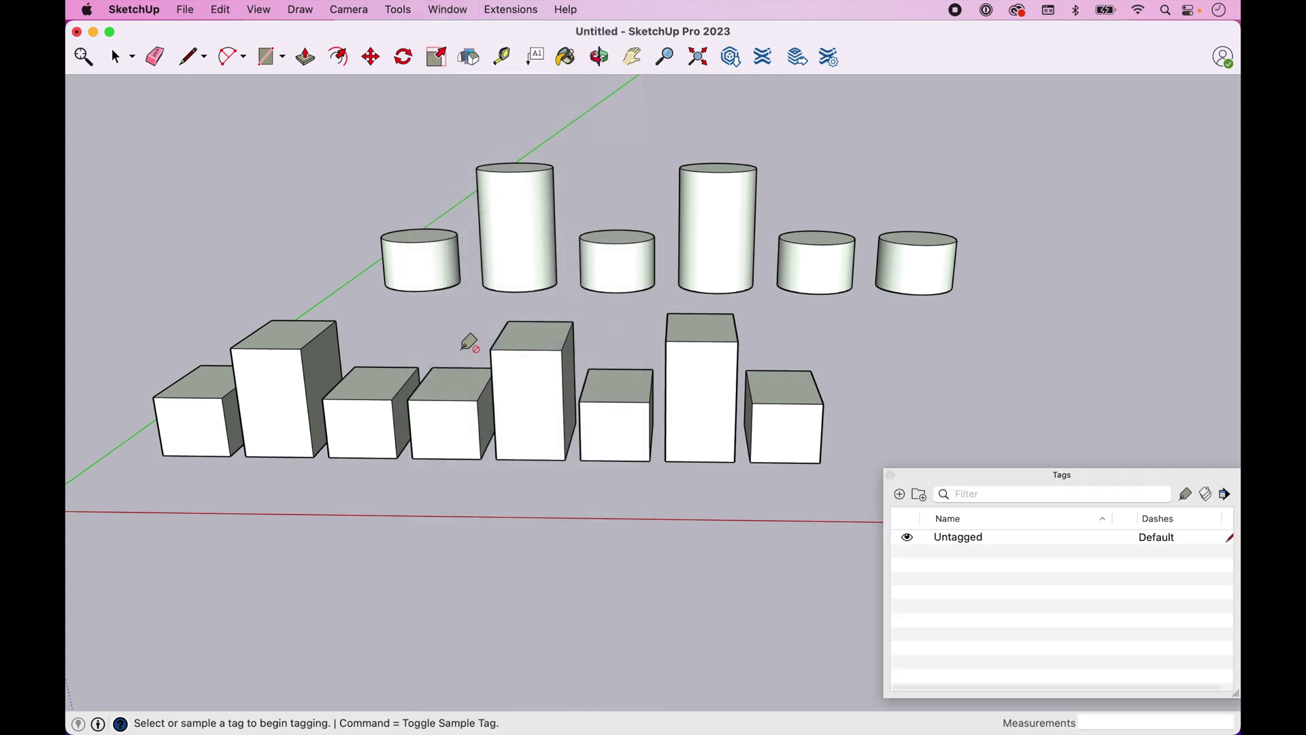
left_click(900, 496)
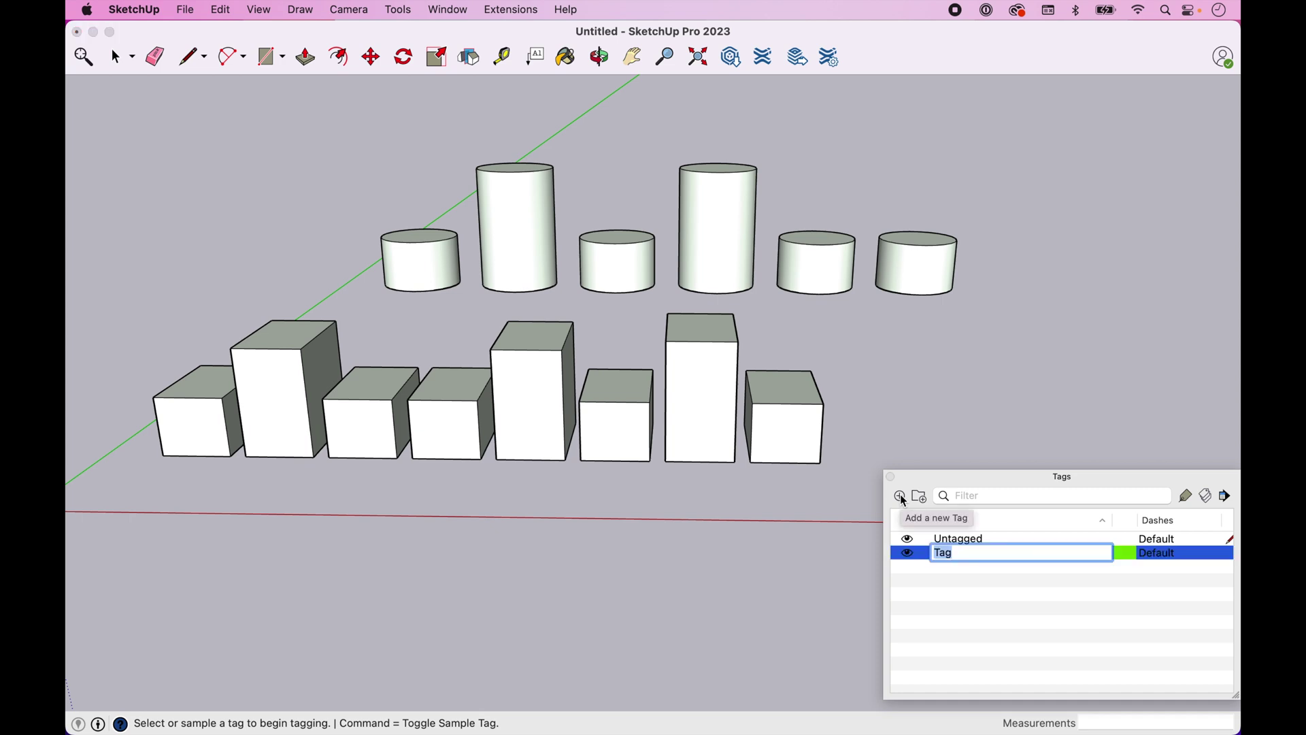
type("Cuboids")
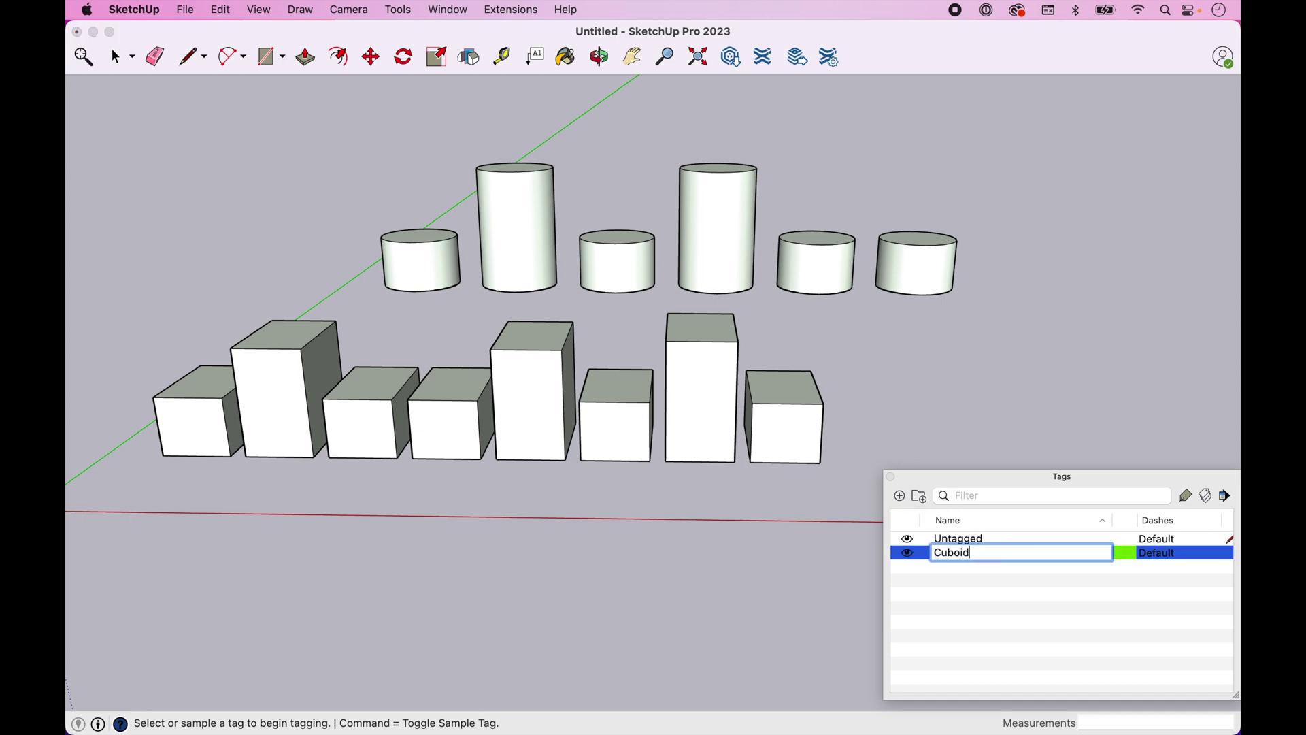
key("Return")
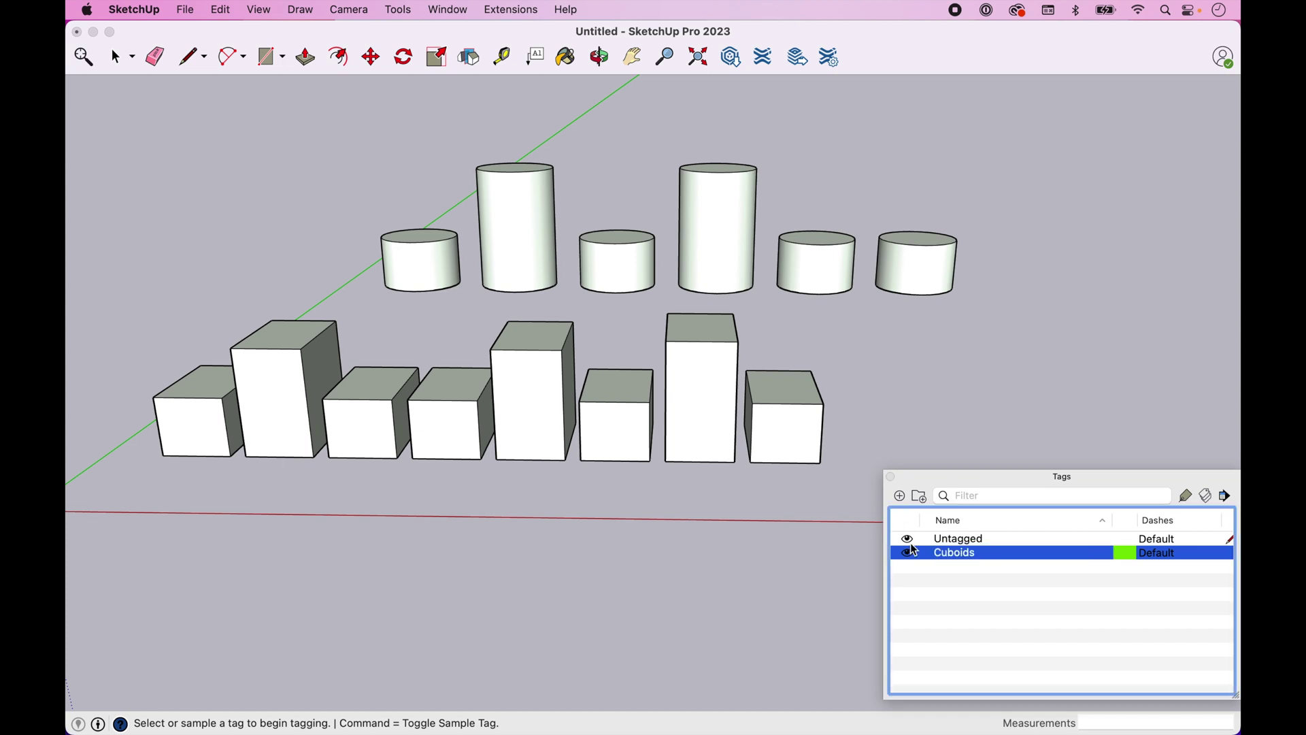
Add a second tag named Cylinders.
left_click(950, 552)
left_click(976, 592)
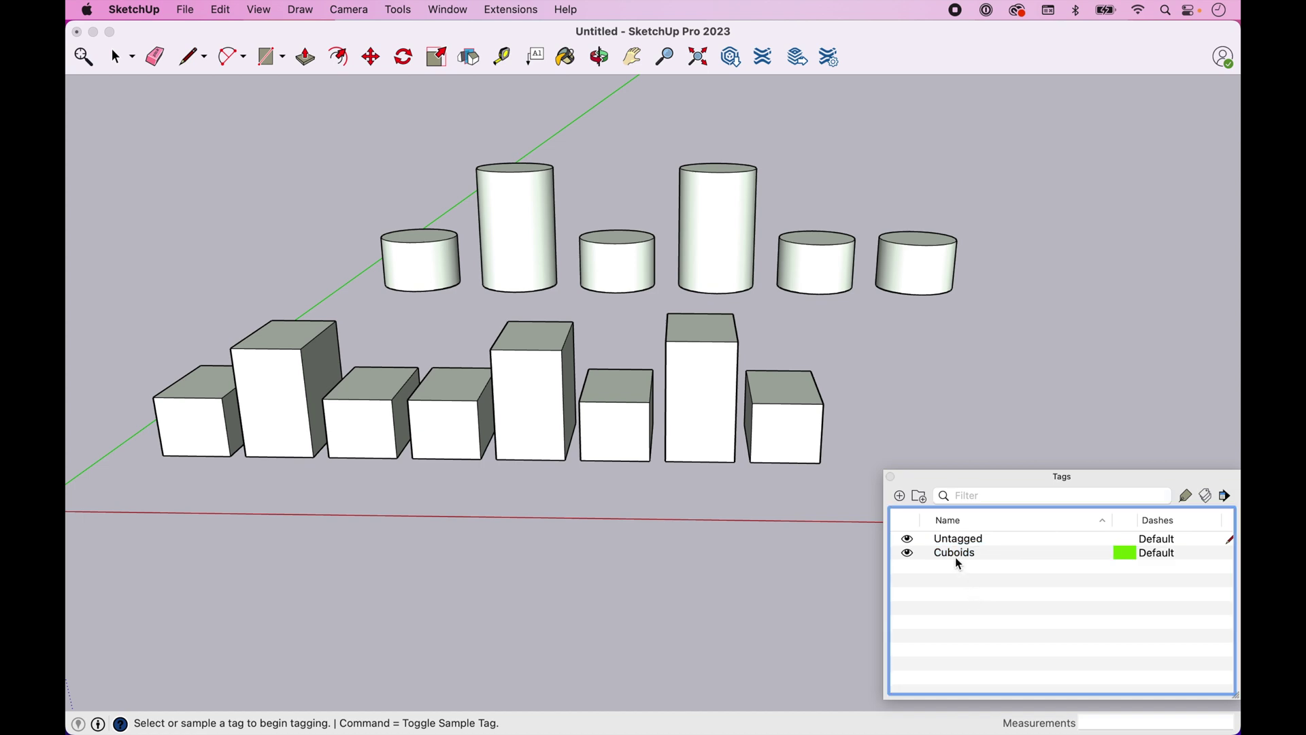
left_click(900, 496)
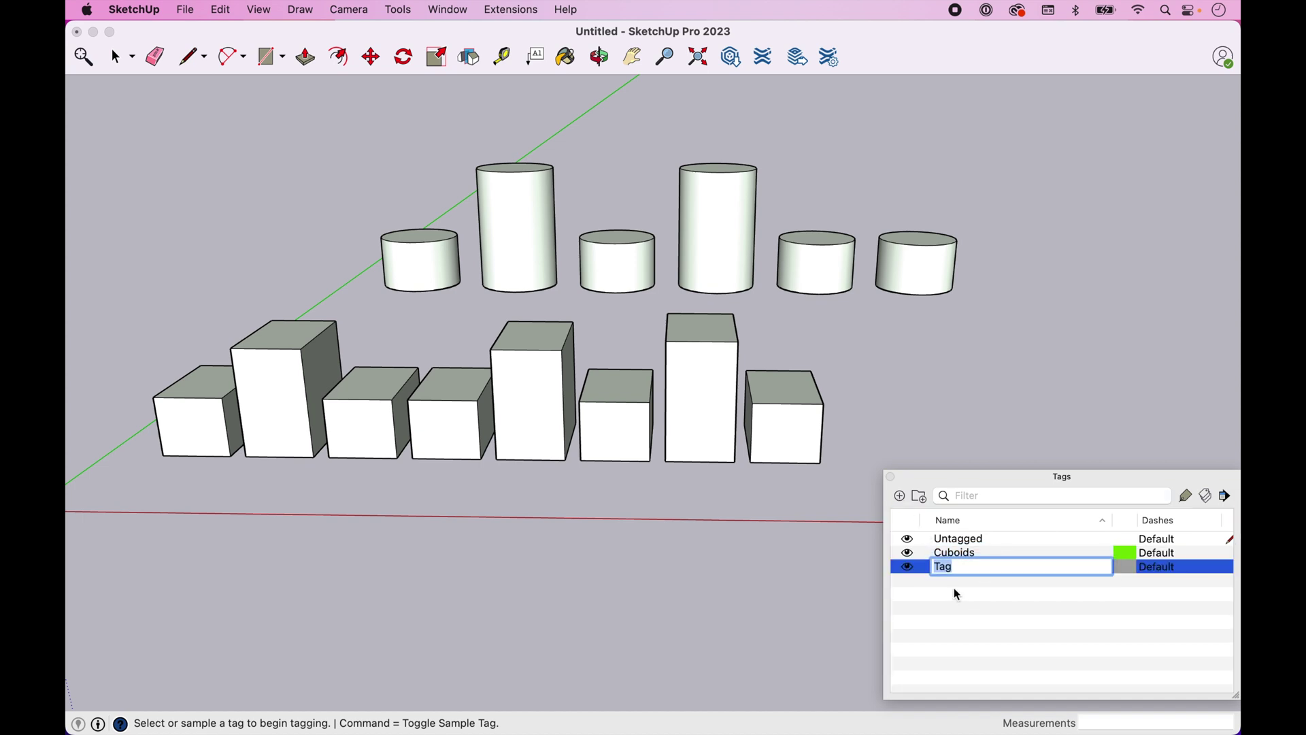
type("Cylinders")
key("Return")
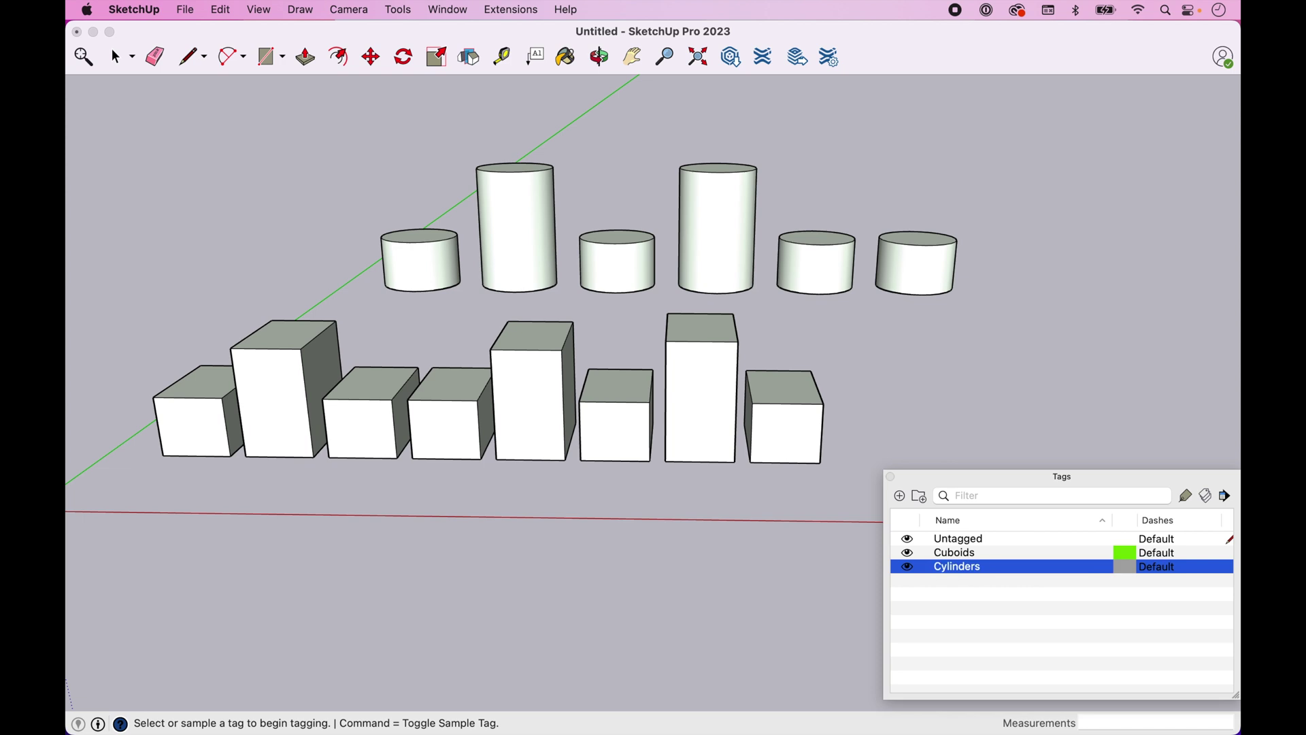
Tag the second, third, sixth, seventh and eighth cuboids as Cuboids, then test that tag's visibility toggle.
left_click(943, 557)
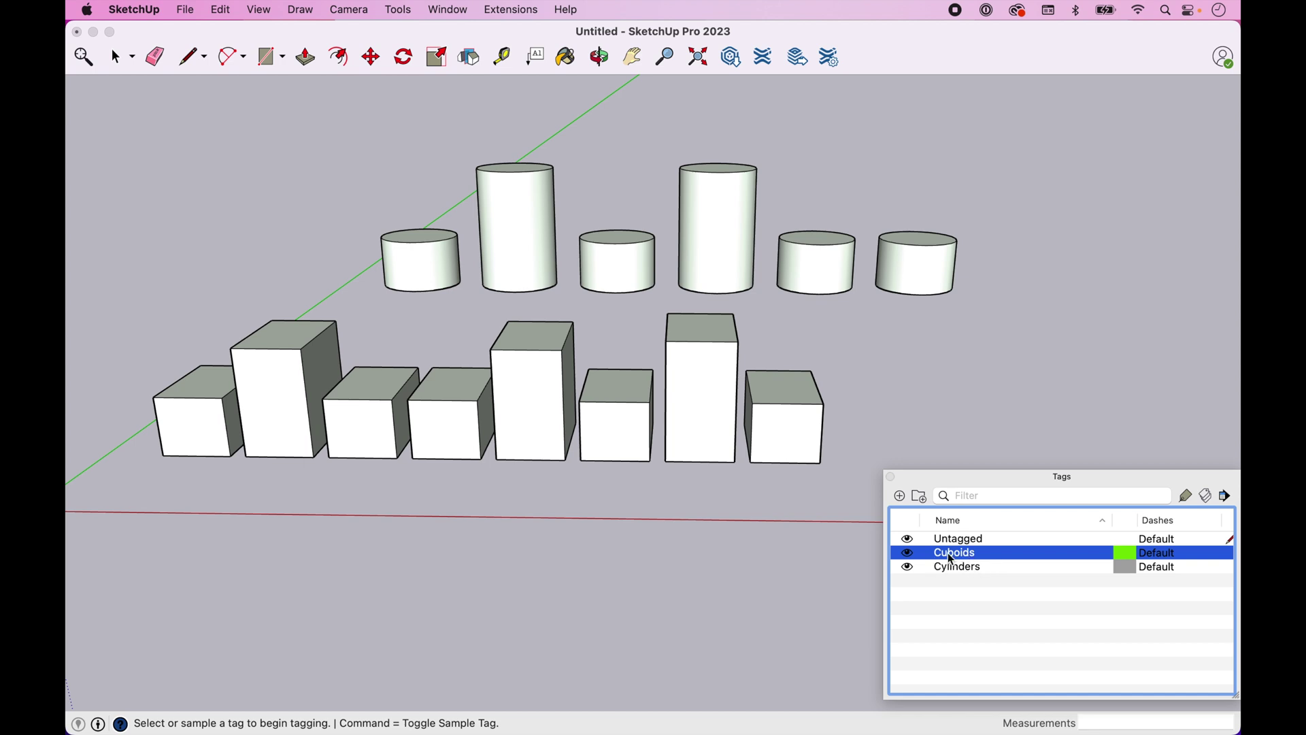
left_click(1184, 496)
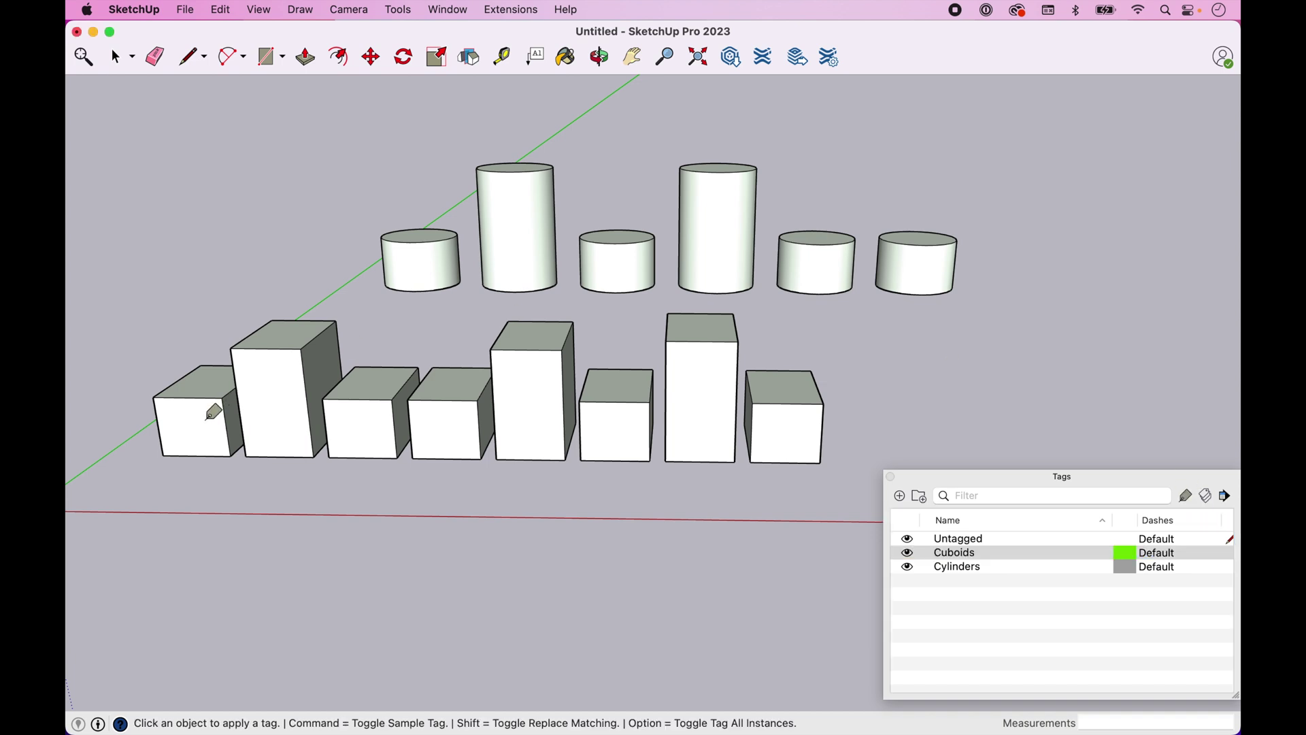
left_click(287, 407)
left_click(366, 422)
left_click(625, 416)
left_click(689, 402)
left_click(793, 427)
left_click(908, 553)
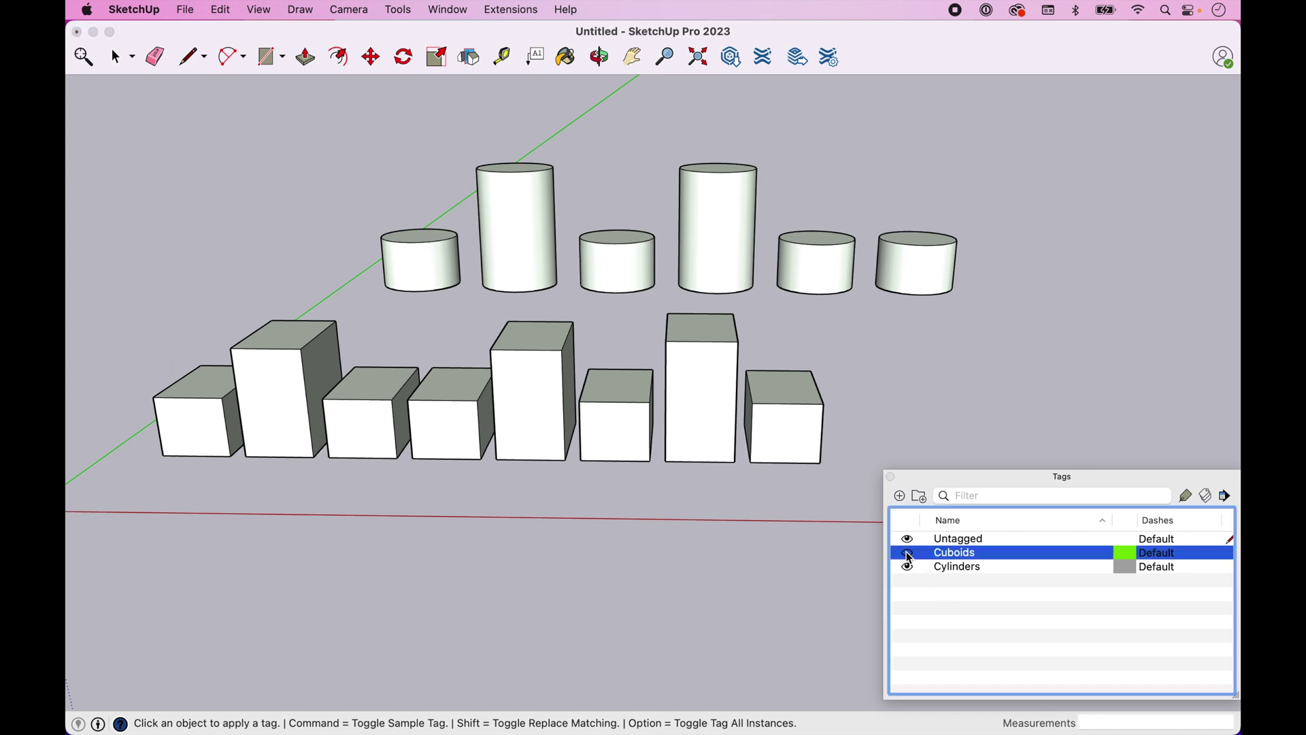
left_click(908, 554)
left_click(908, 553)
left_click(908, 554)
Apply the Cylinders tag to a cylinder and toggle its visibility off and on.
left_click(949, 566)
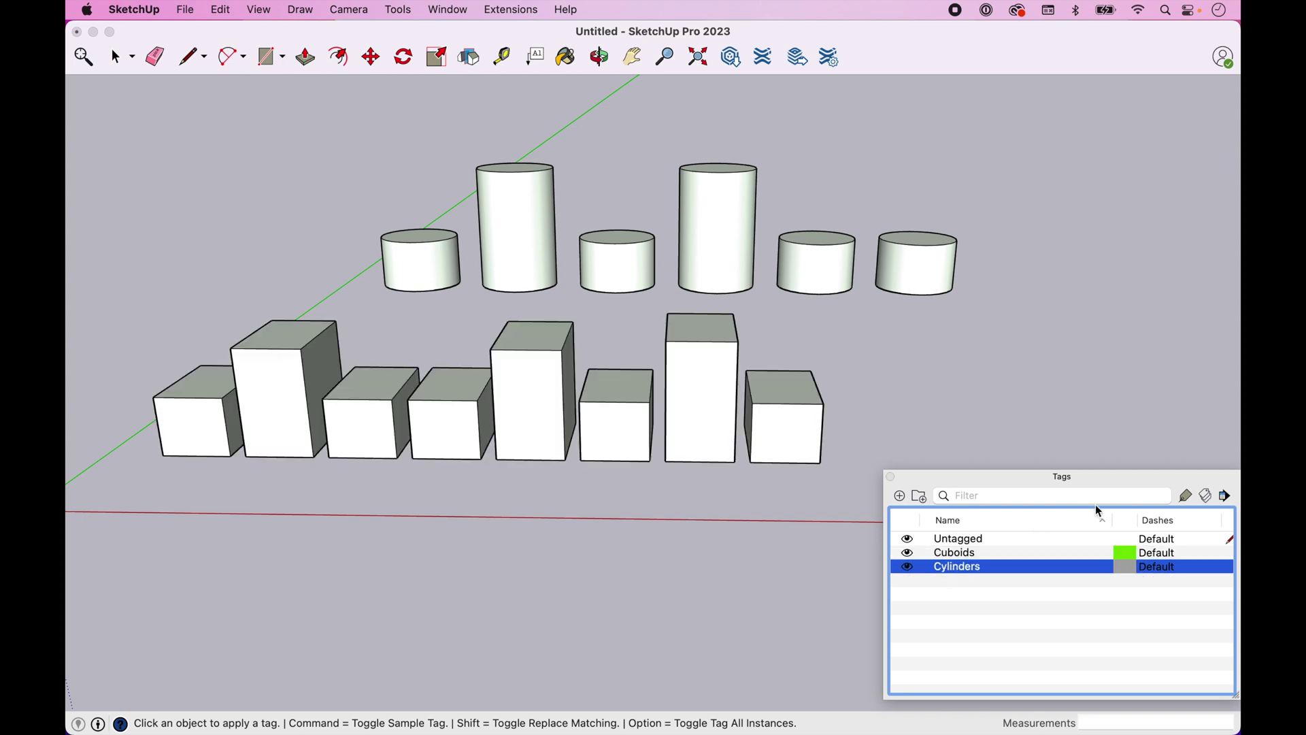
left_click(1185, 495)
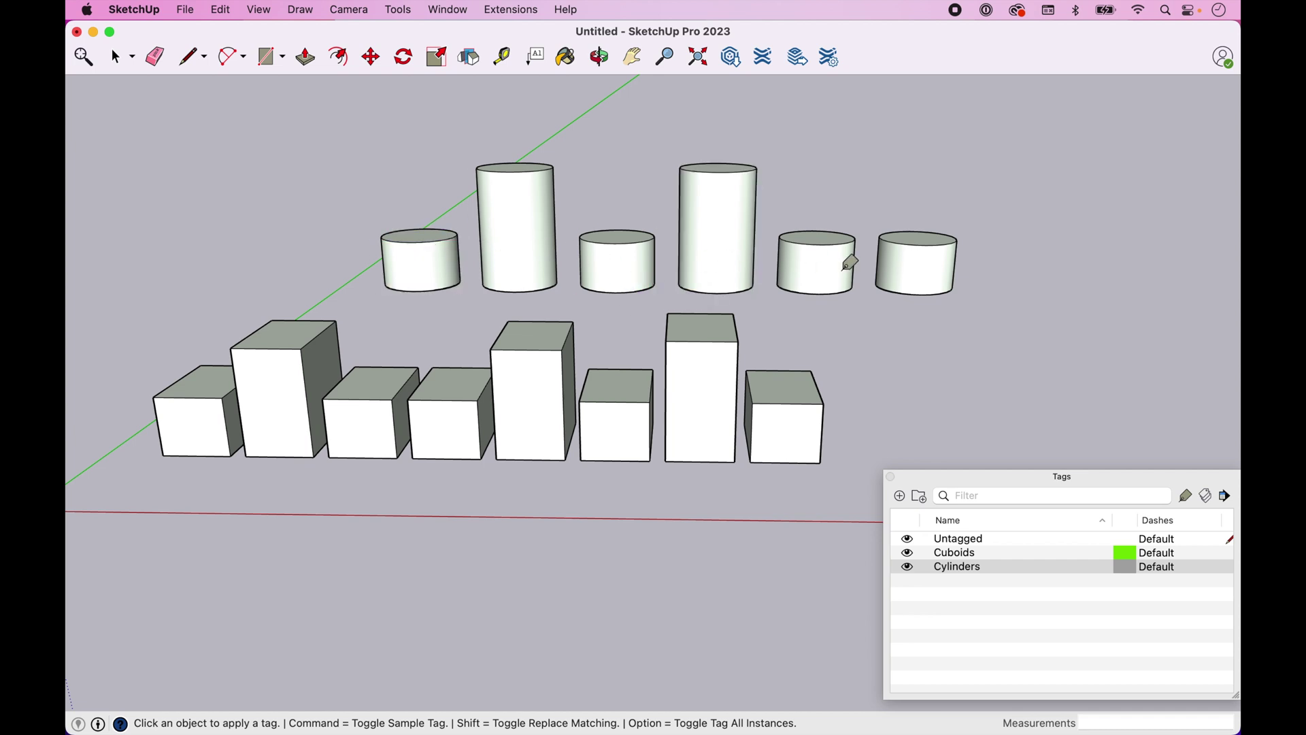
left_click(908, 569)
left_click(908, 568)
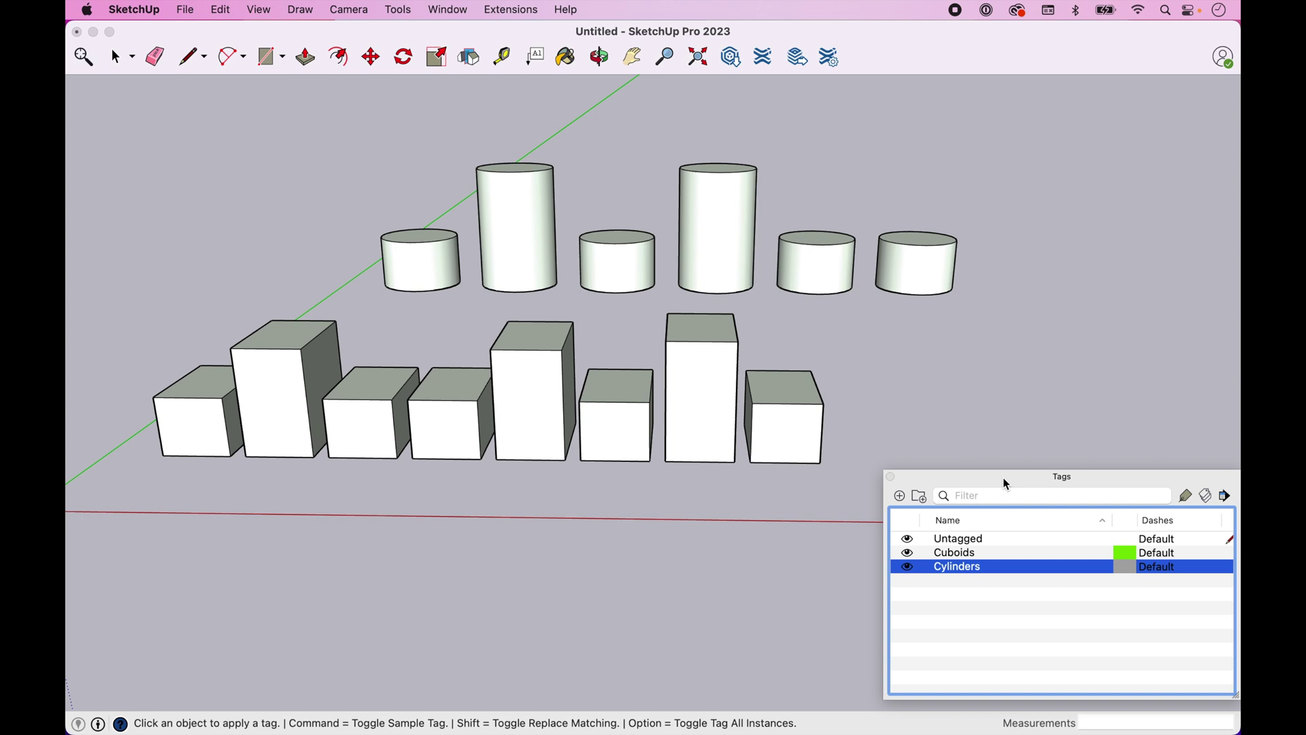
left_click(957, 552)
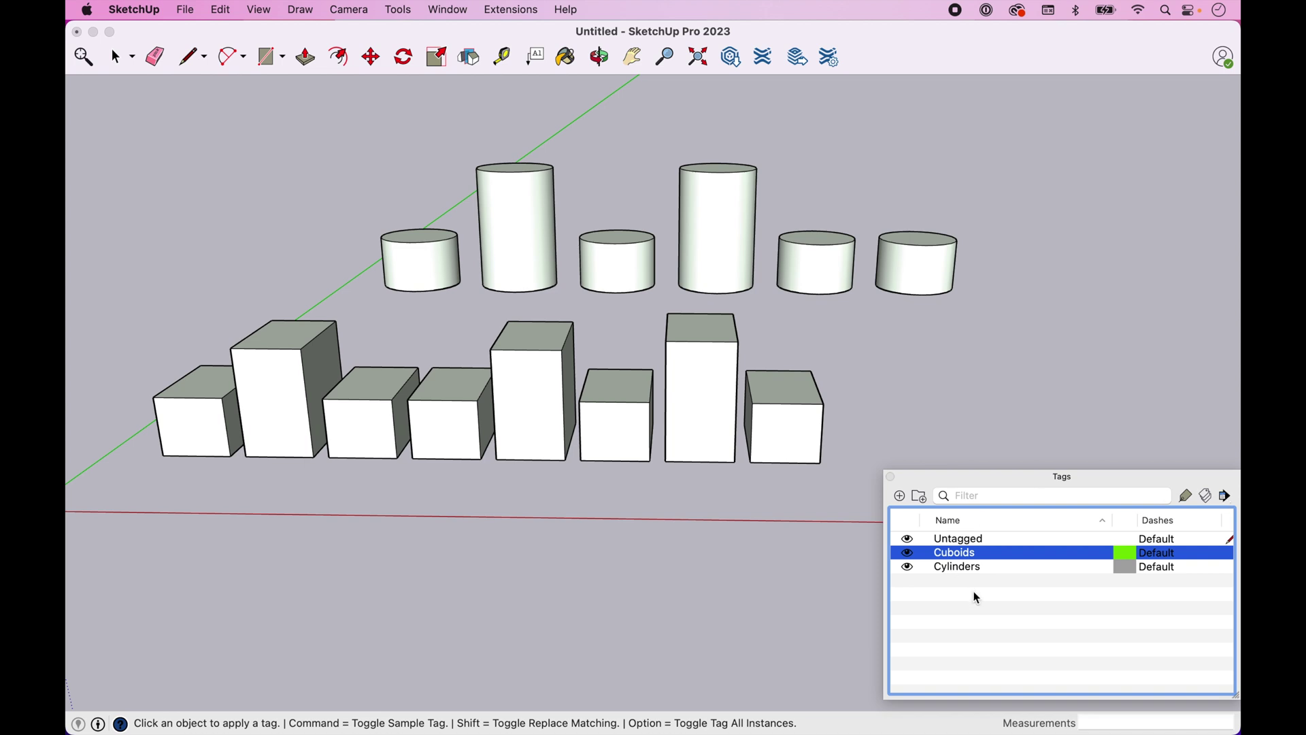
Delete the Cuboids tag, reassigning its geometry to Untagged.
left_click(1227, 496)
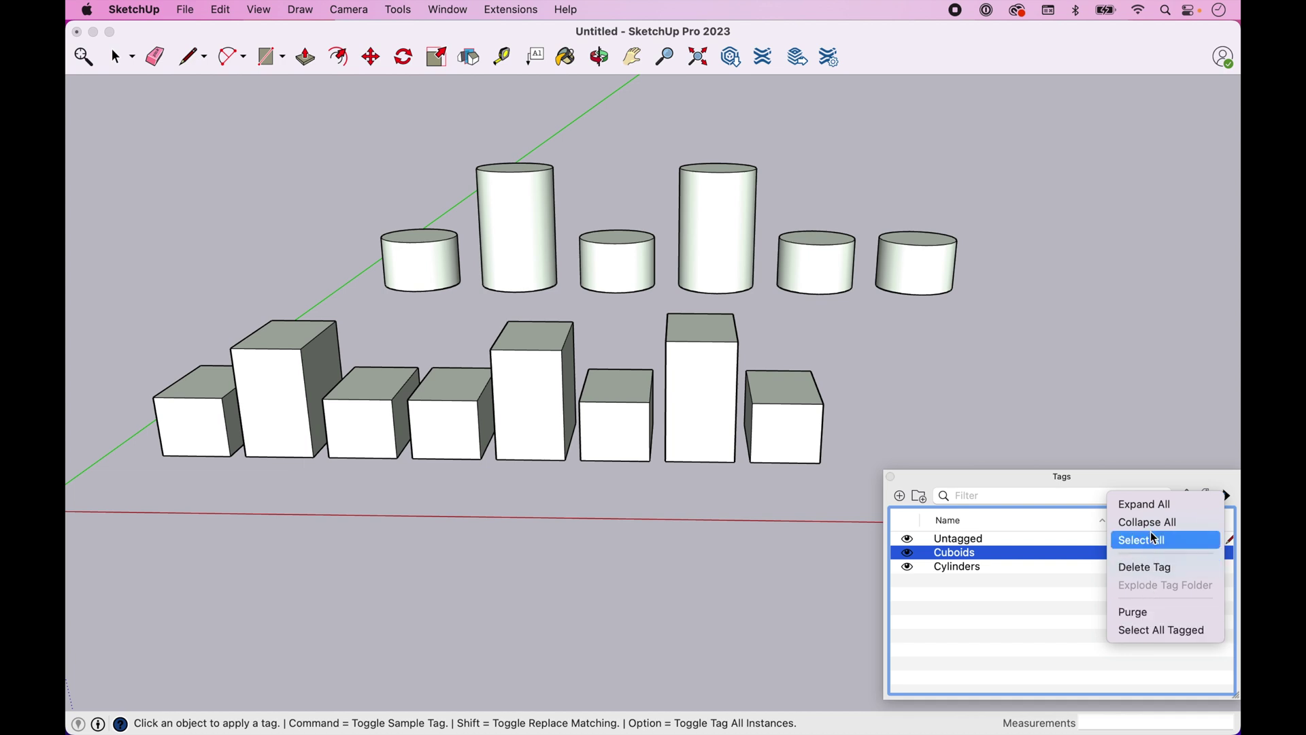
left_click(1151, 569)
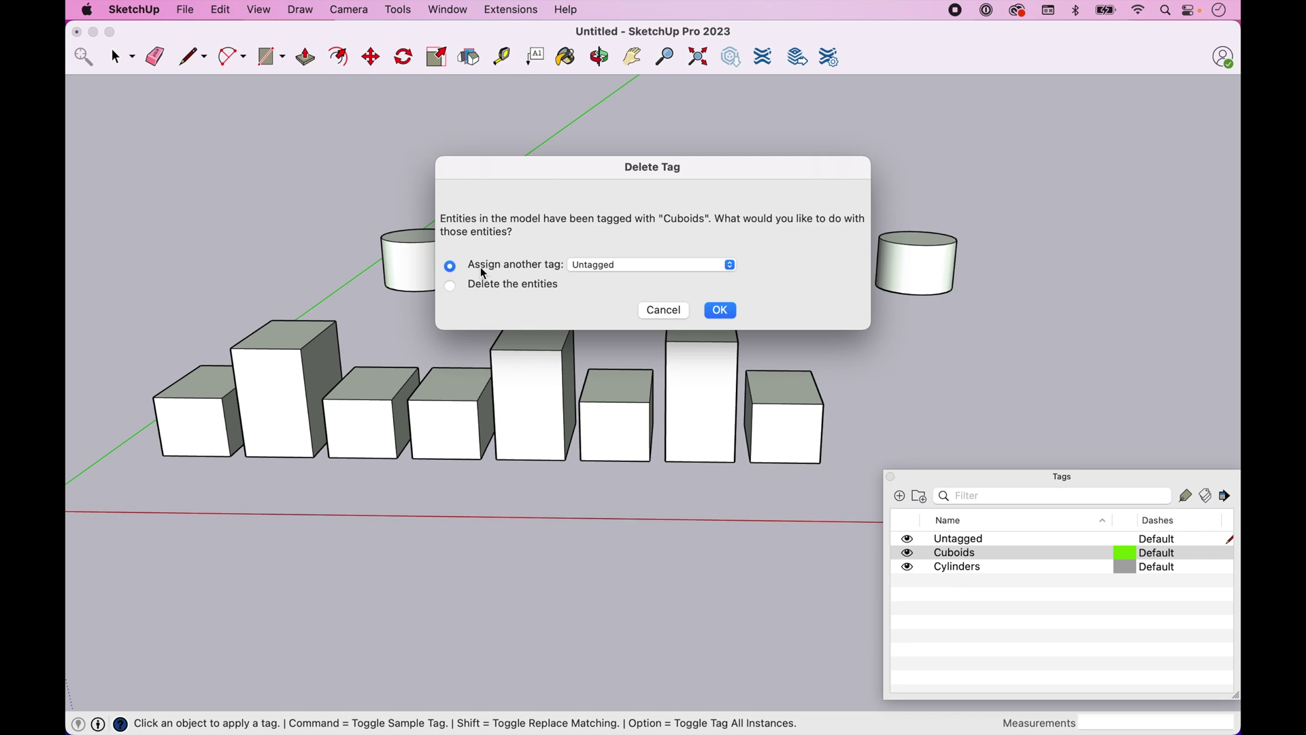
left_click(731, 265)
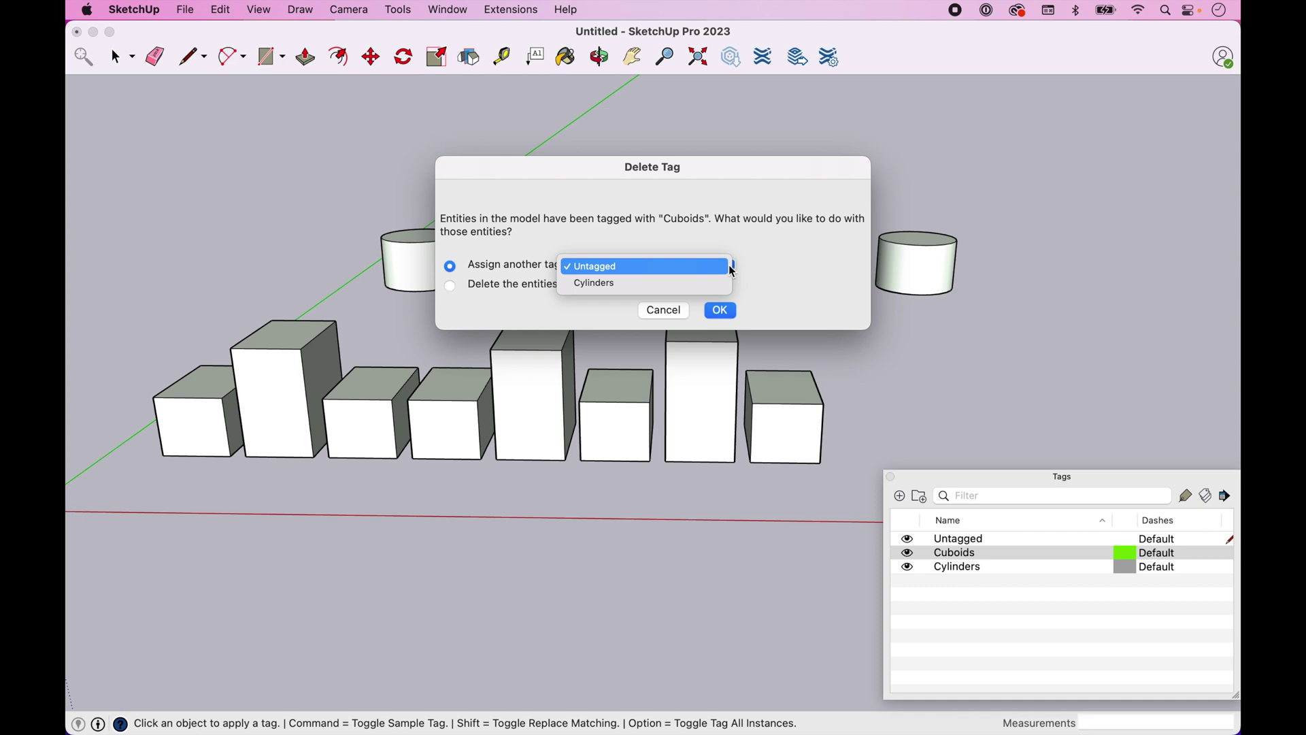
left_click(675, 265)
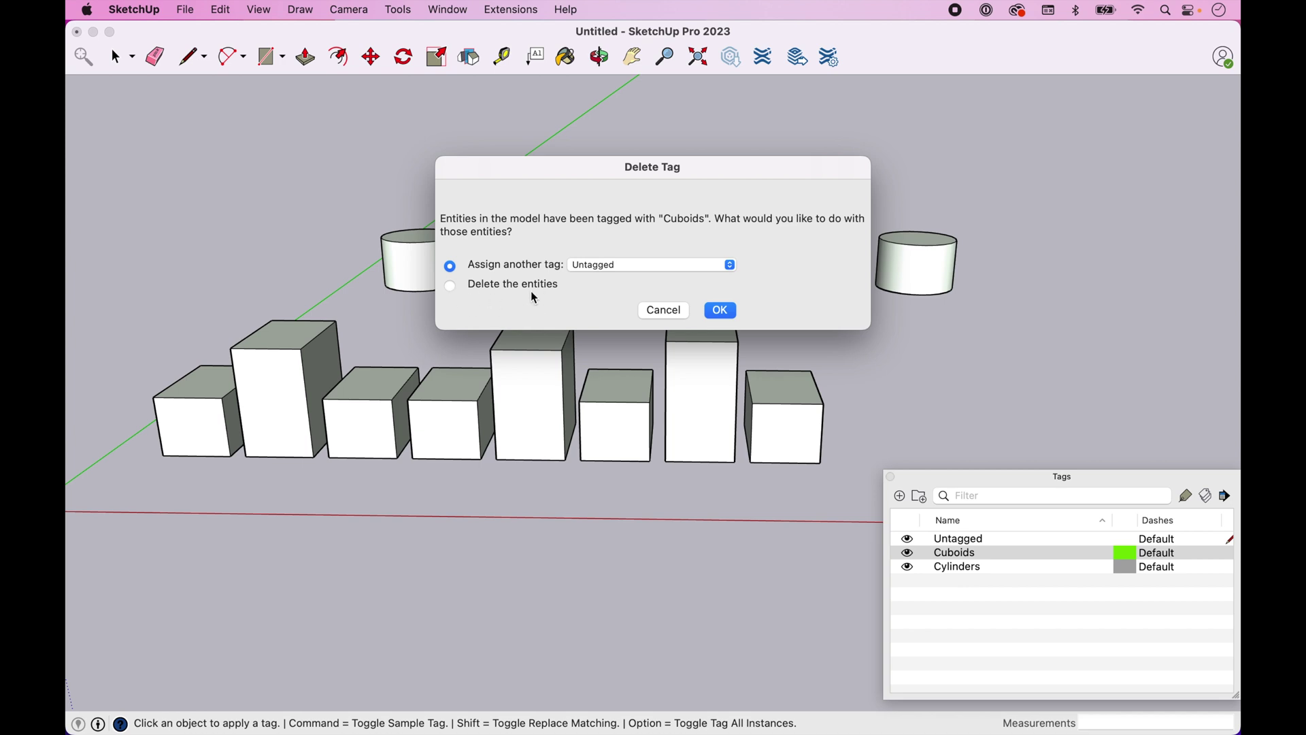
left_click(723, 313)
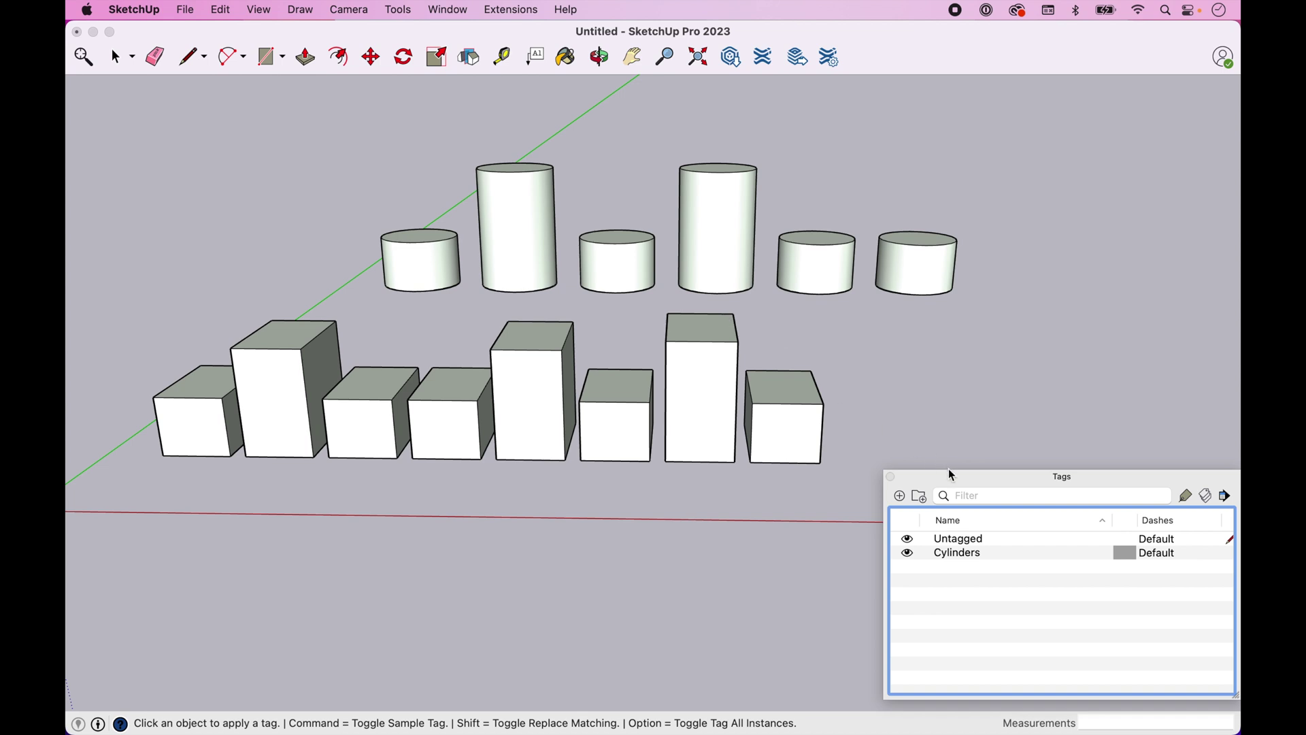
Delete the Cylinders tag the same way, leaving only Untagged.
left_click(951, 555)
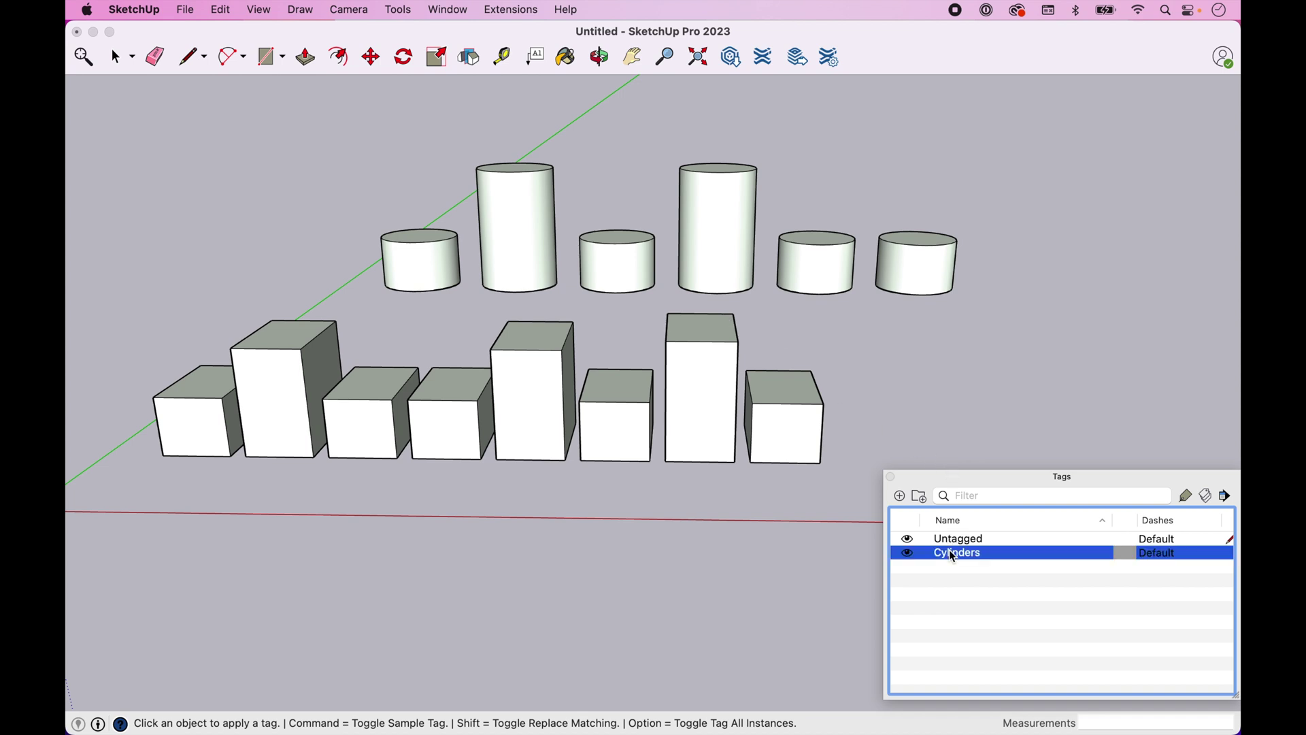
left_click(1225, 496)
left_click(1195, 563)
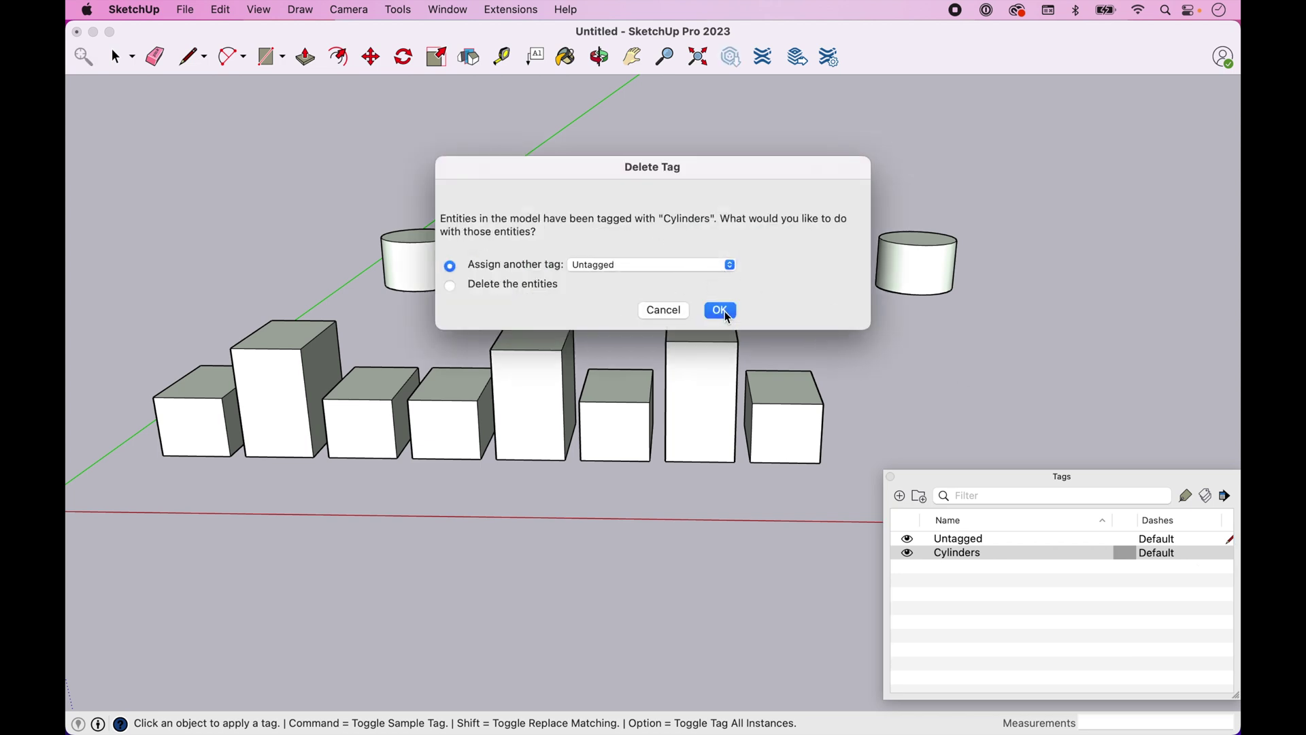
left_click(724, 312)
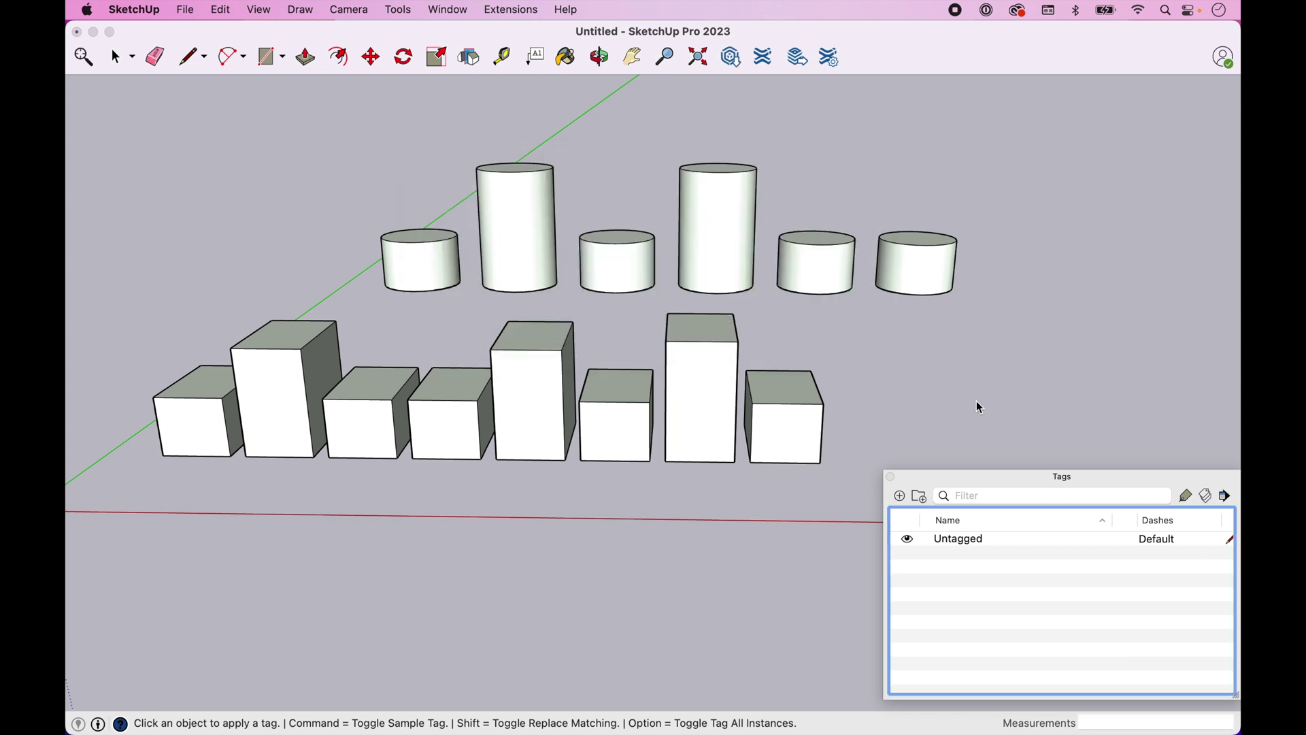
Create a tag folder named Cuboids containing two new tags.
left_click(918, 495)
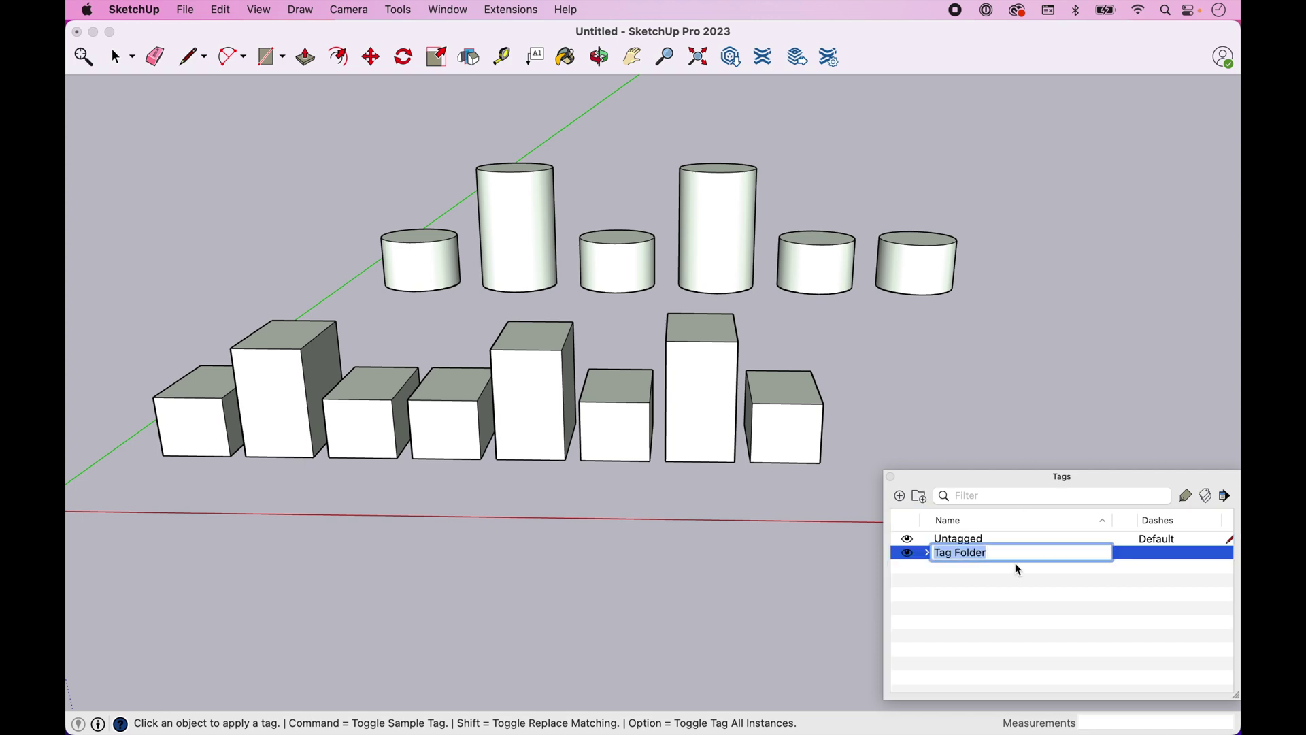
type("Cuboids")
key("Return")
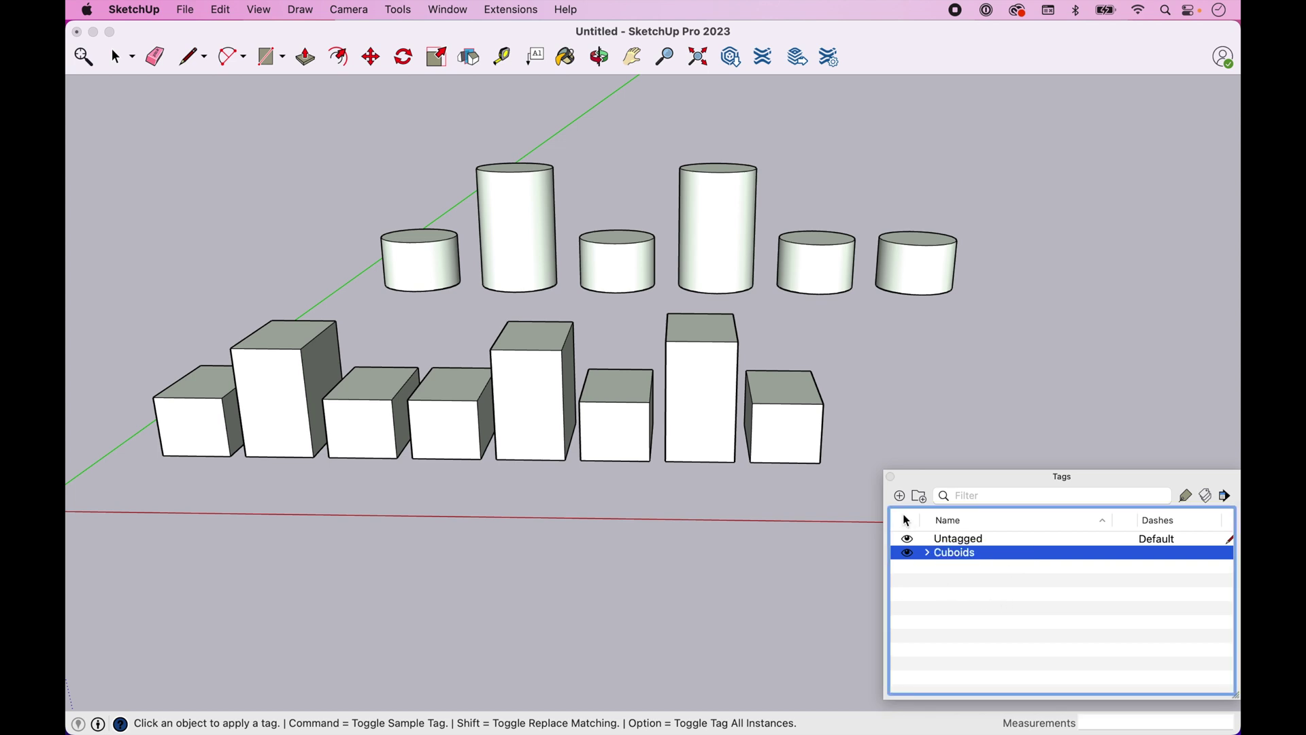
left_click(899, 496)
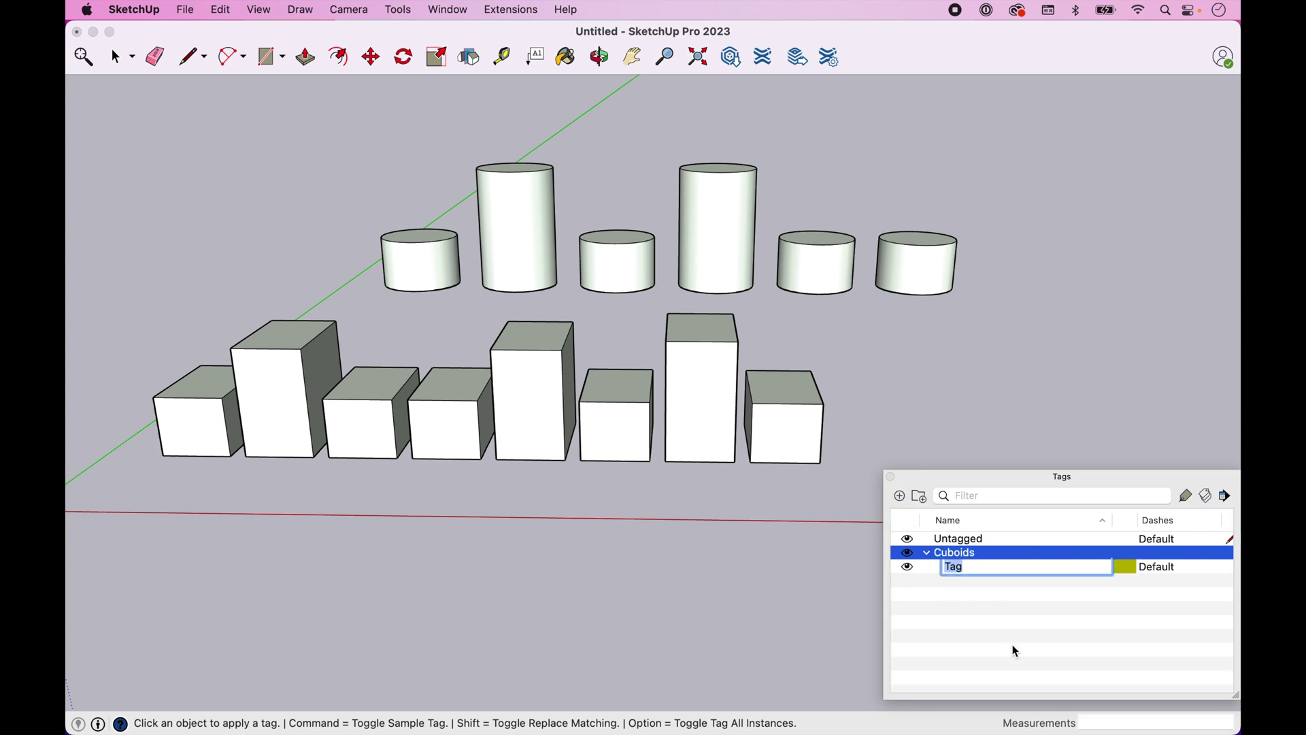
type("Short")
left_click(898, 496)
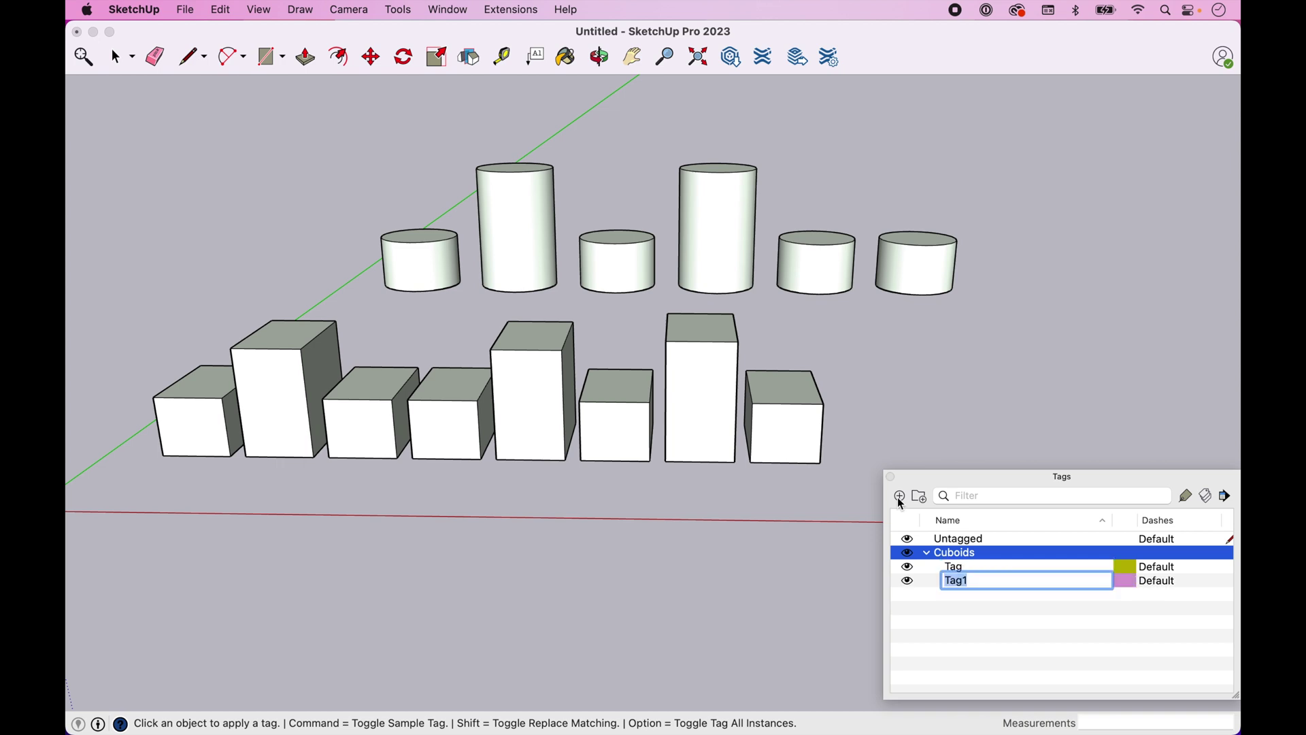
Rename the folder's tags Tag and Tag1 to Short and Tall.
left_click(980, 567)
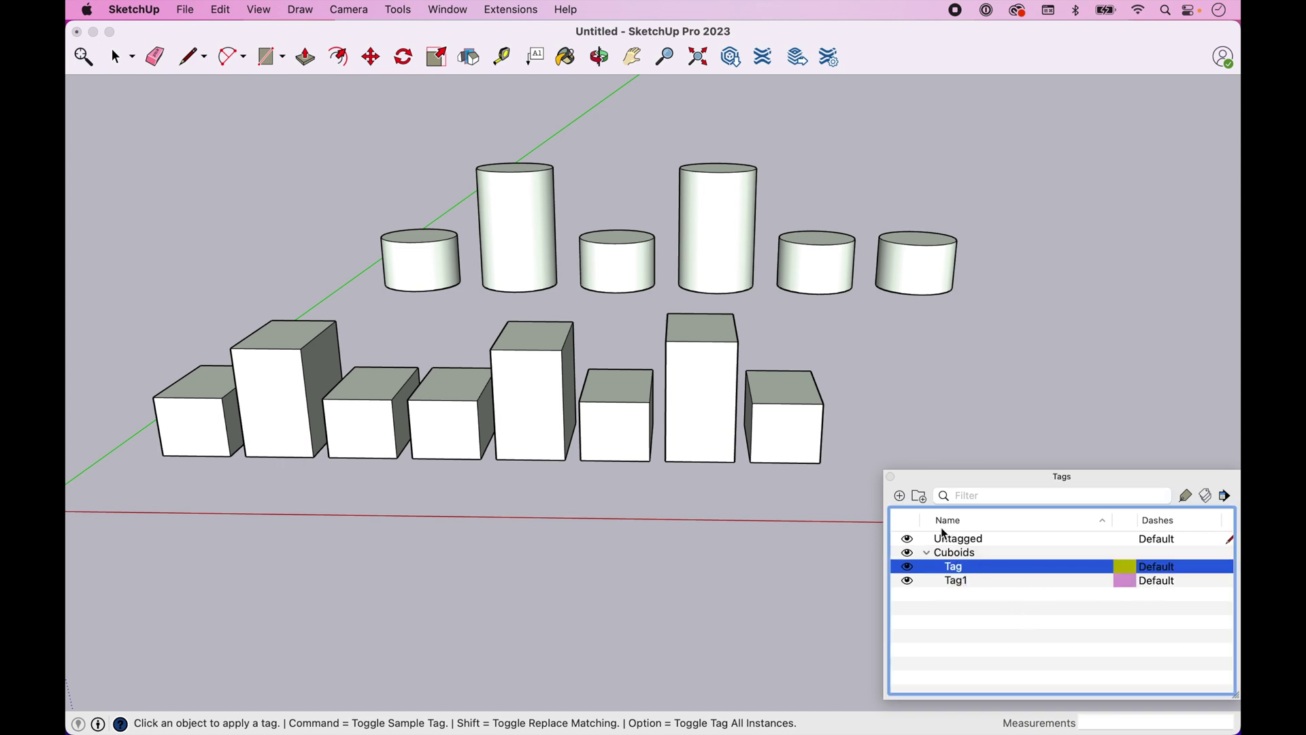
double_click(966, 566)
type("Short")
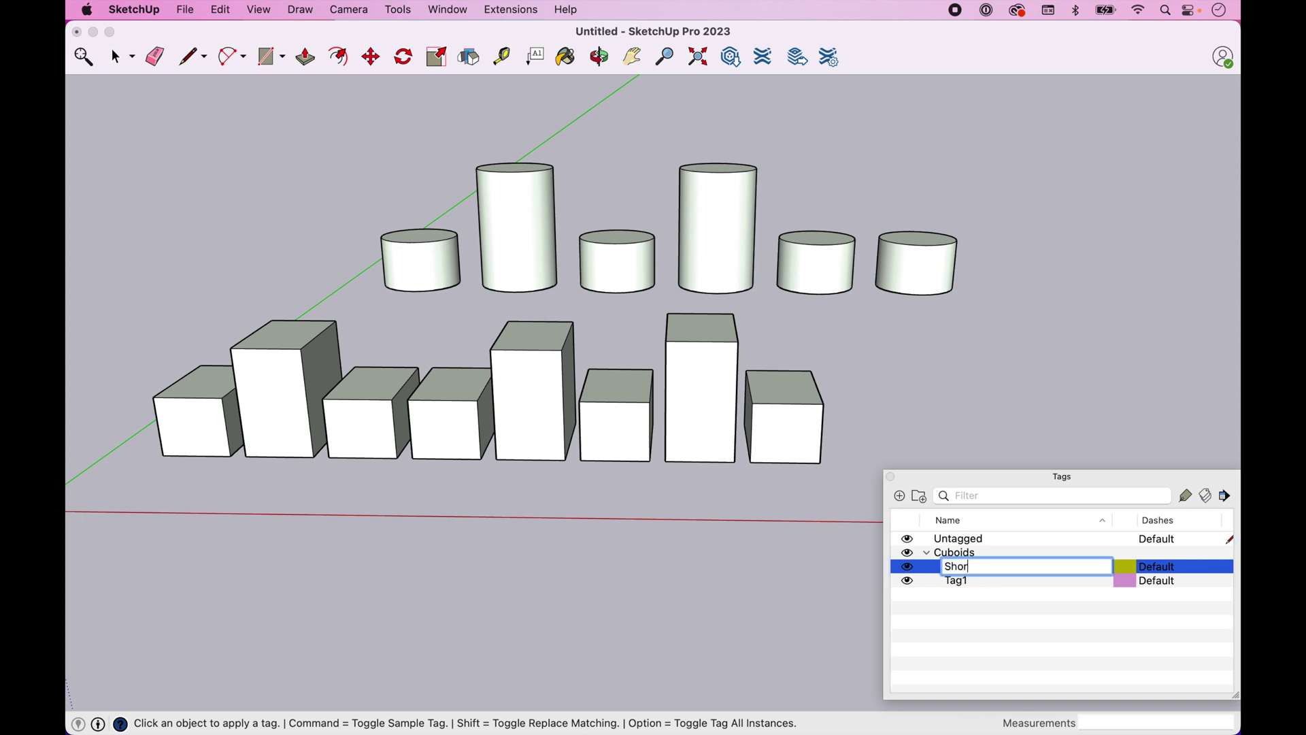
key("Return")
left_click(973, 585)
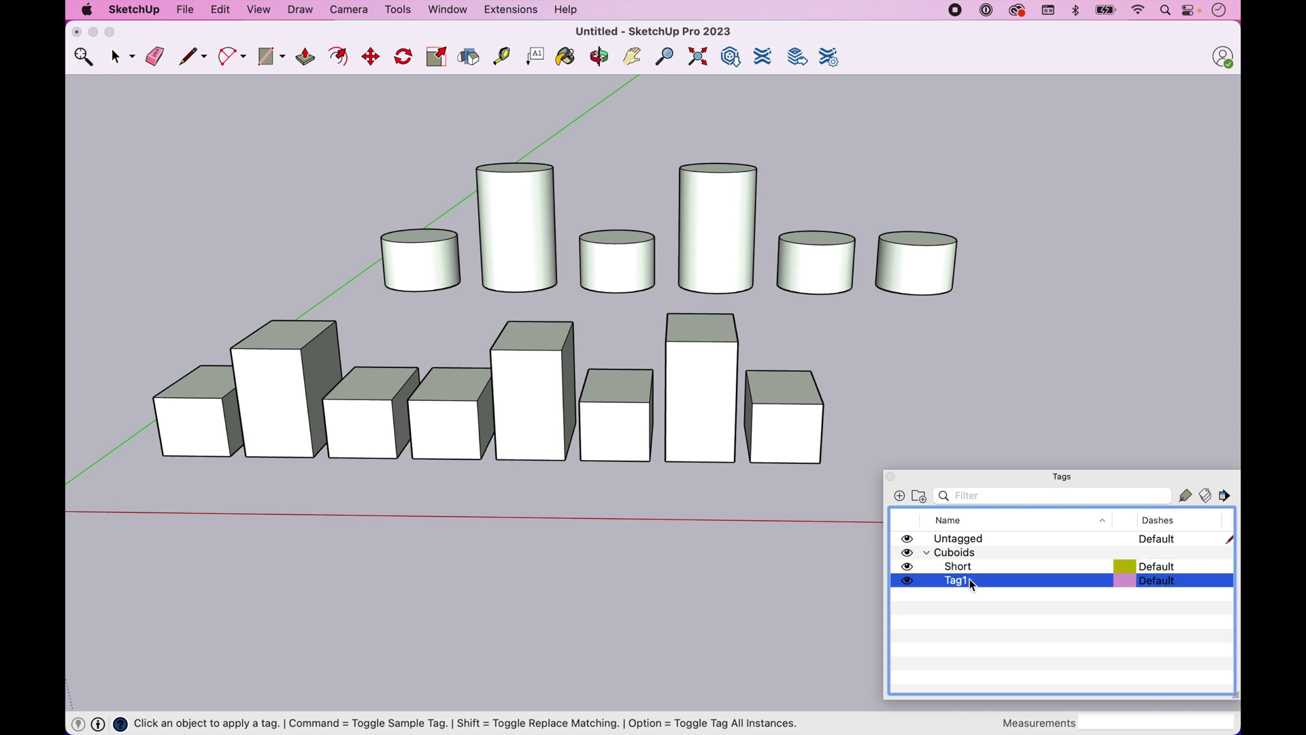
double_click(972, 585)
type("Tall")
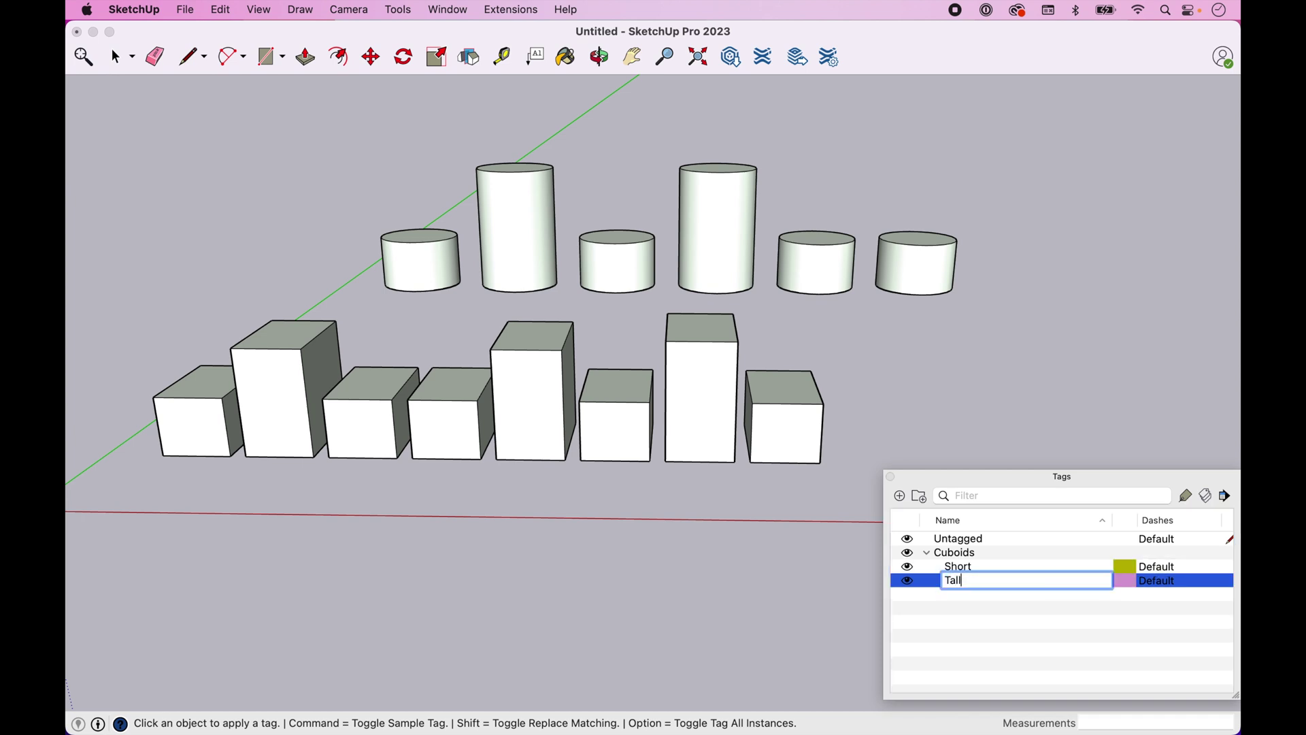
key("Return")
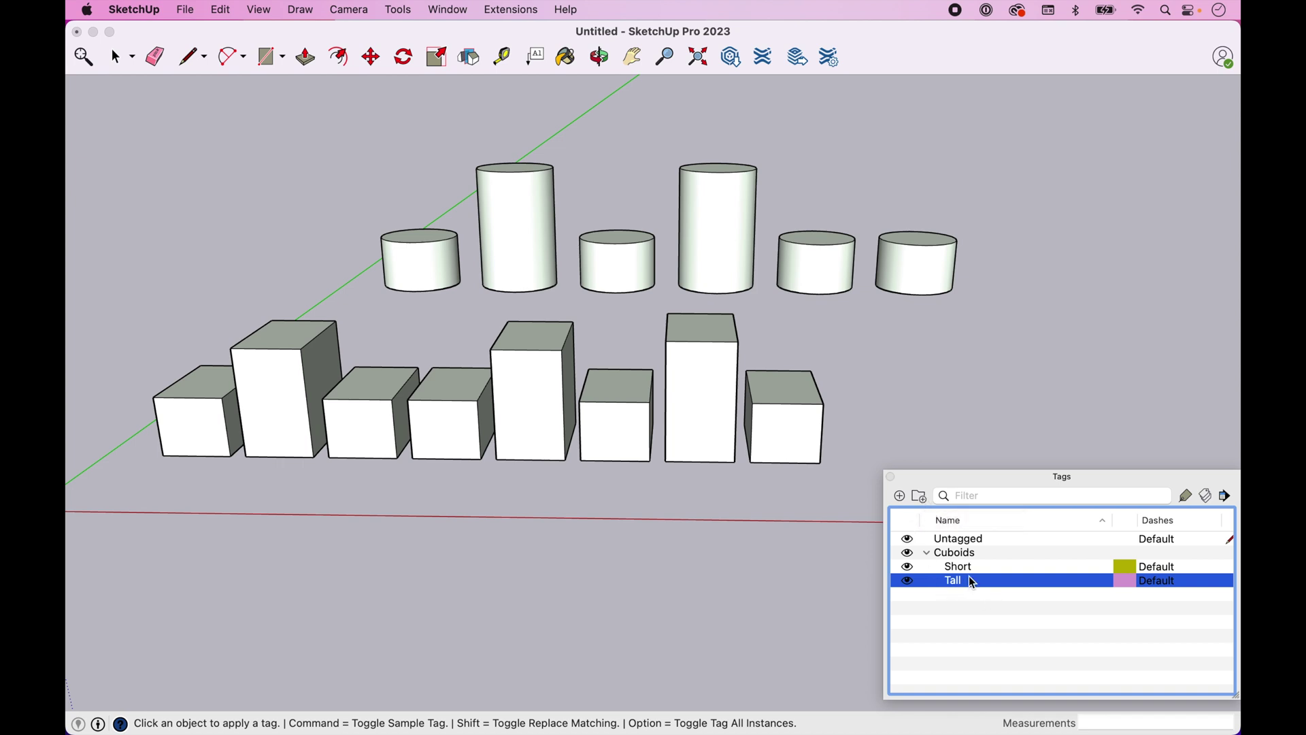
Add a top-level tag folder named Cylinders and create a new tag inside it.
left_click(927, 541)
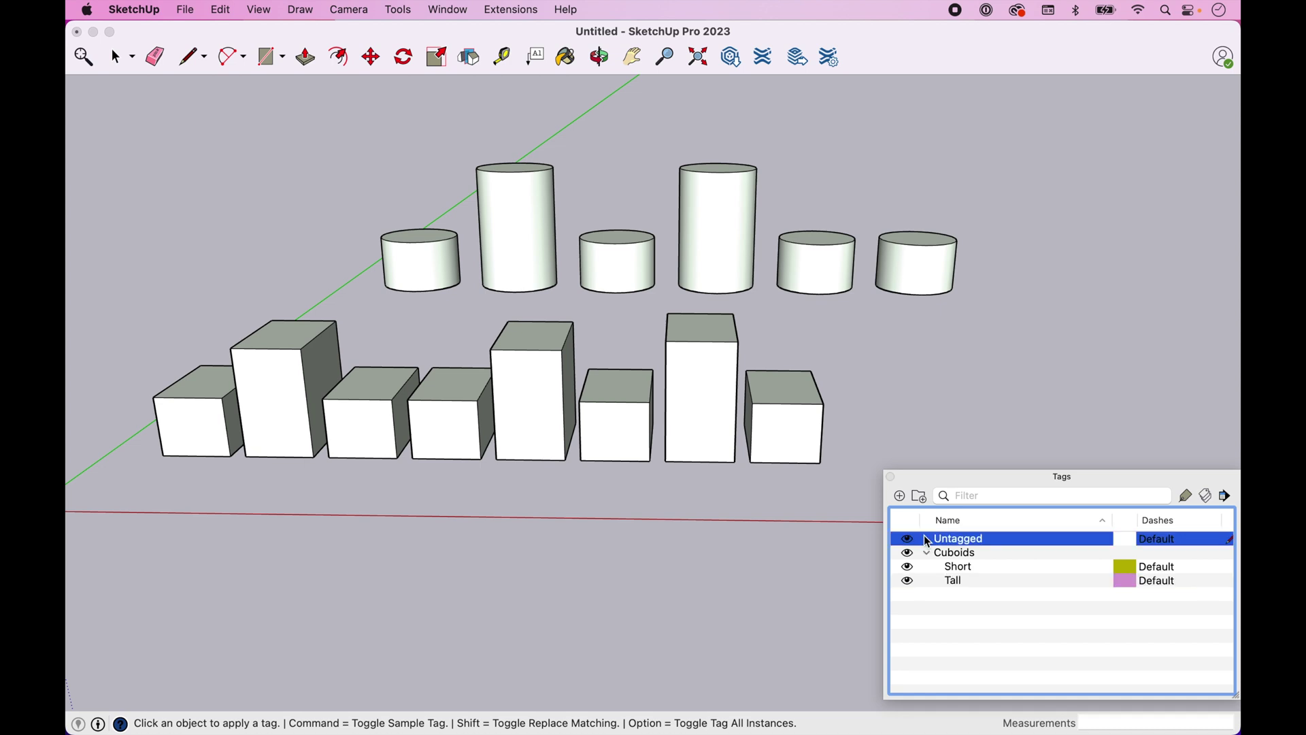
left_click(919, 496)
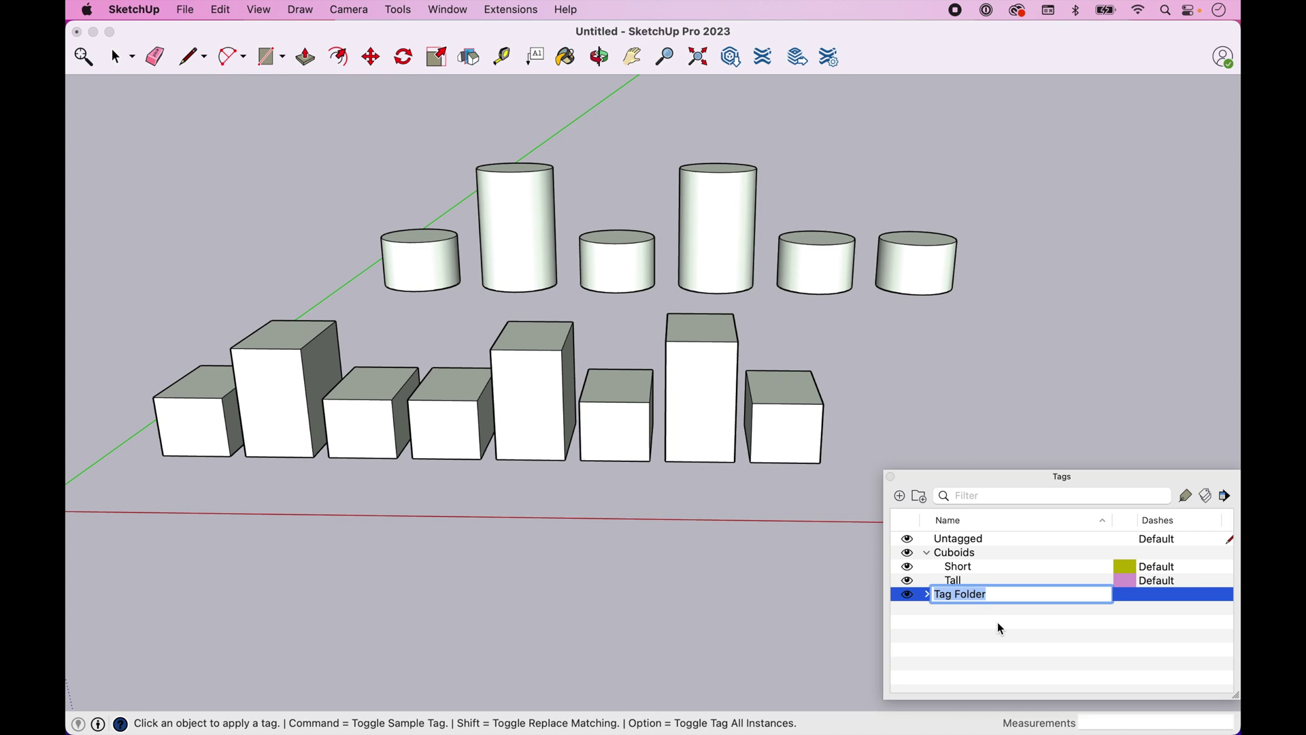
type("Cylinders")
key("Return")
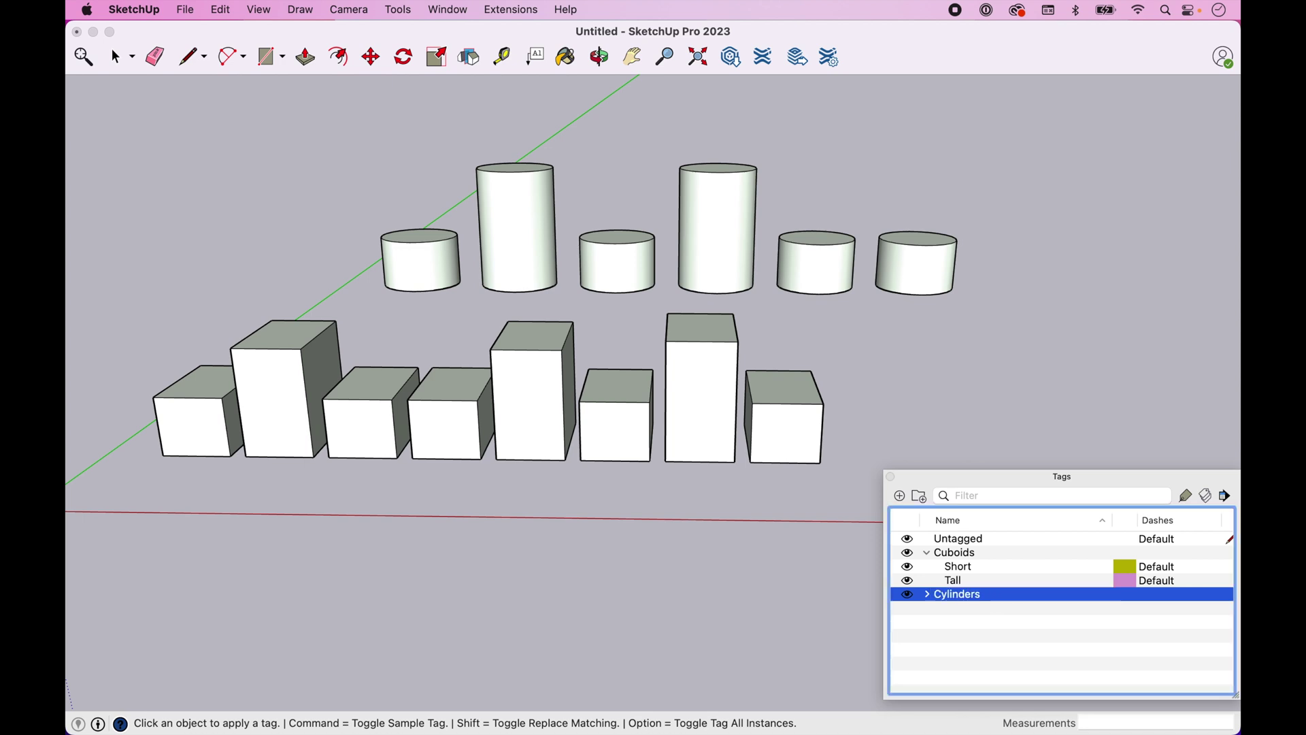
left_click(898, 497)
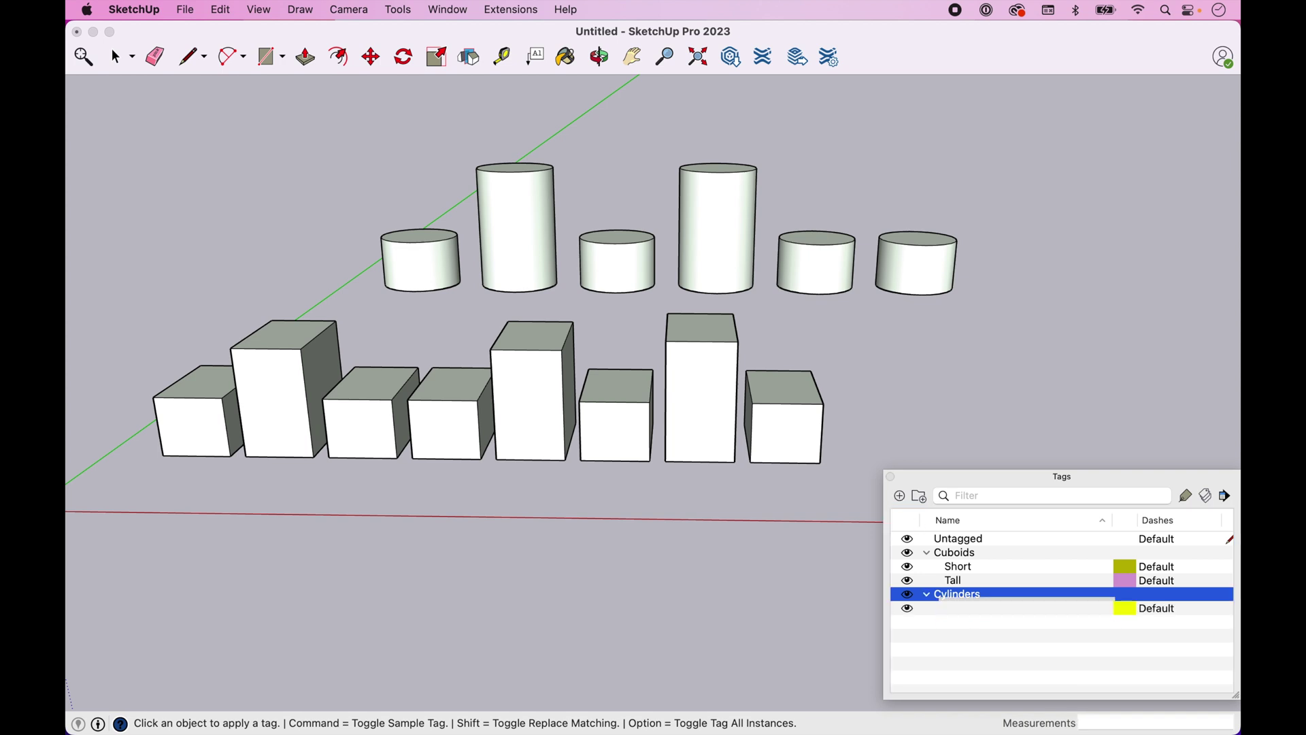
Dismiss the duplicate-name warning and rename the new Cylinders tag to Short Cylinders.
key("Return")
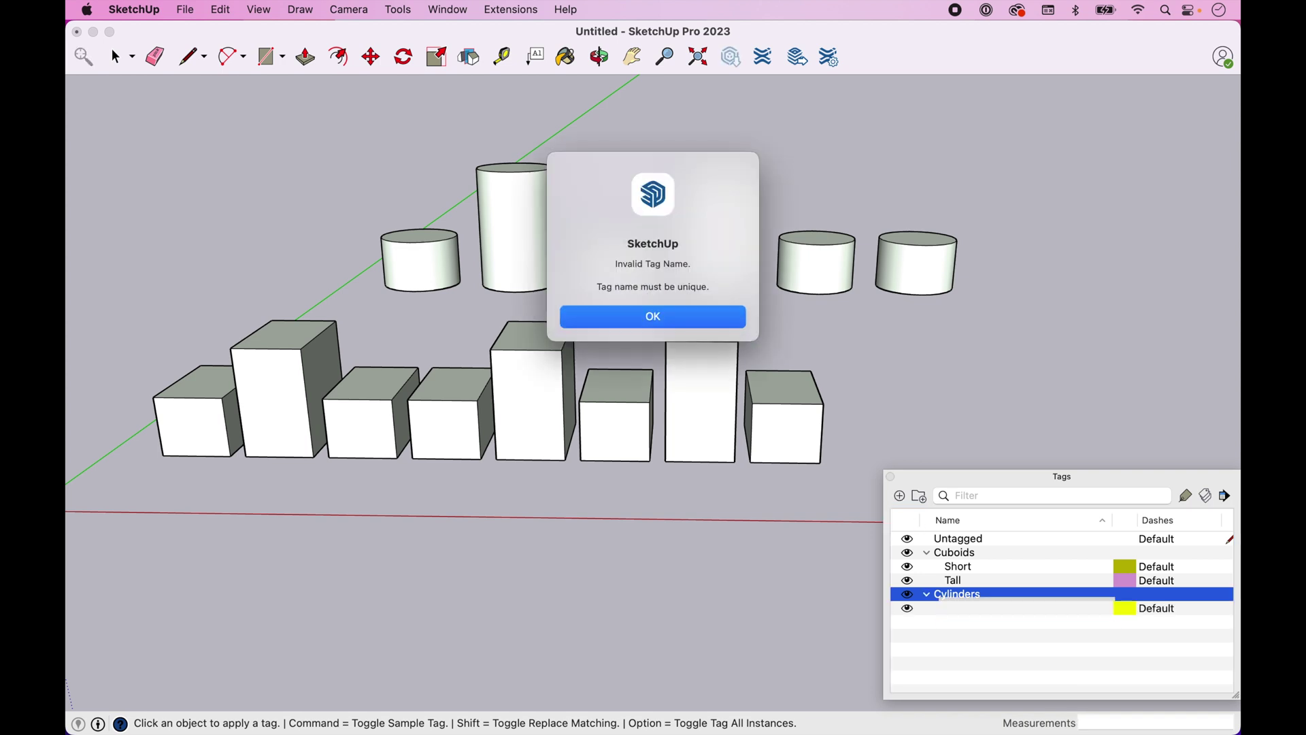
left_click(670, 317)
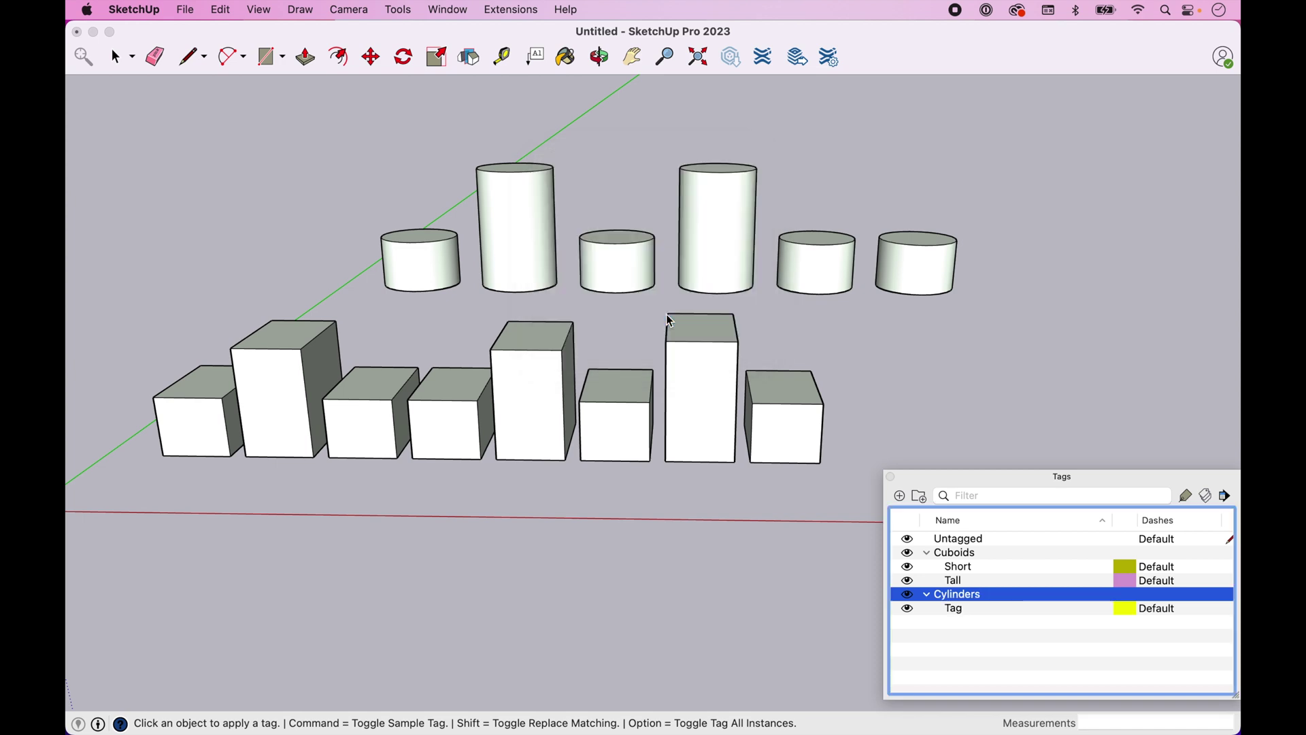
double_click(961, 609)
type("Short")
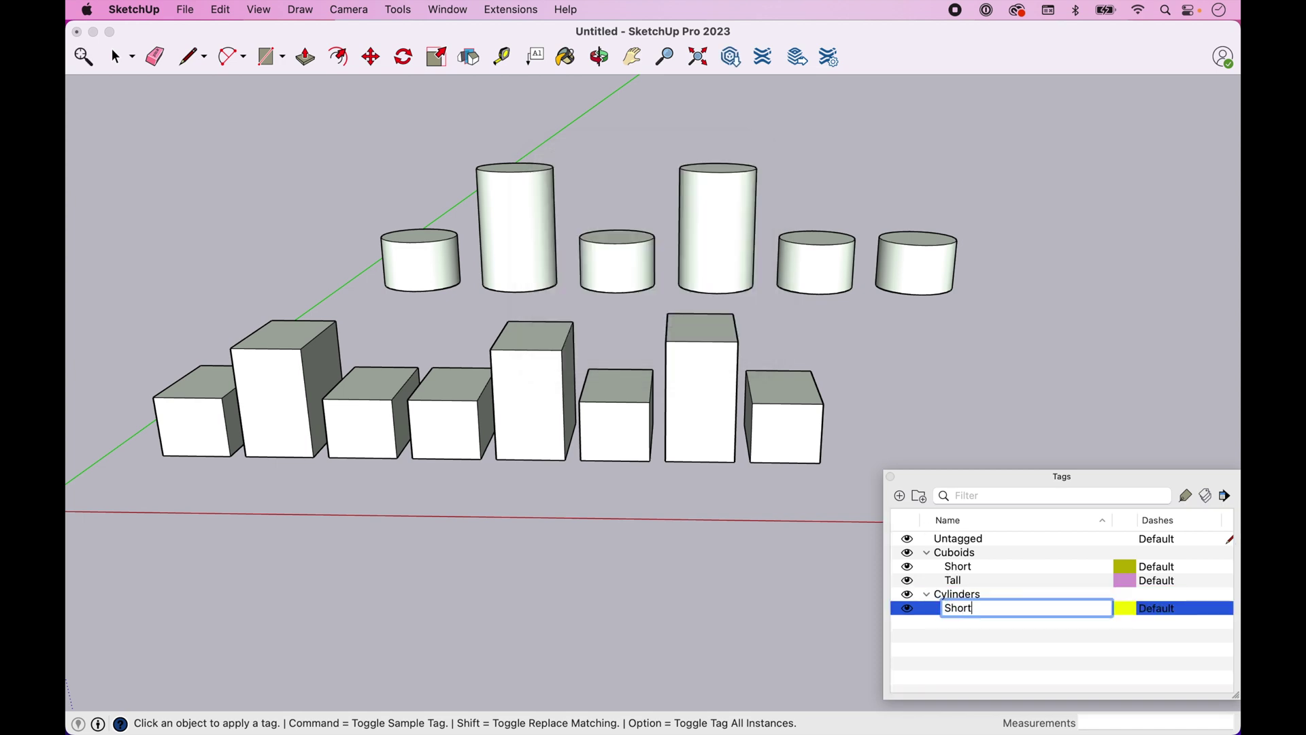
type(" Cylinders")
key("Return")
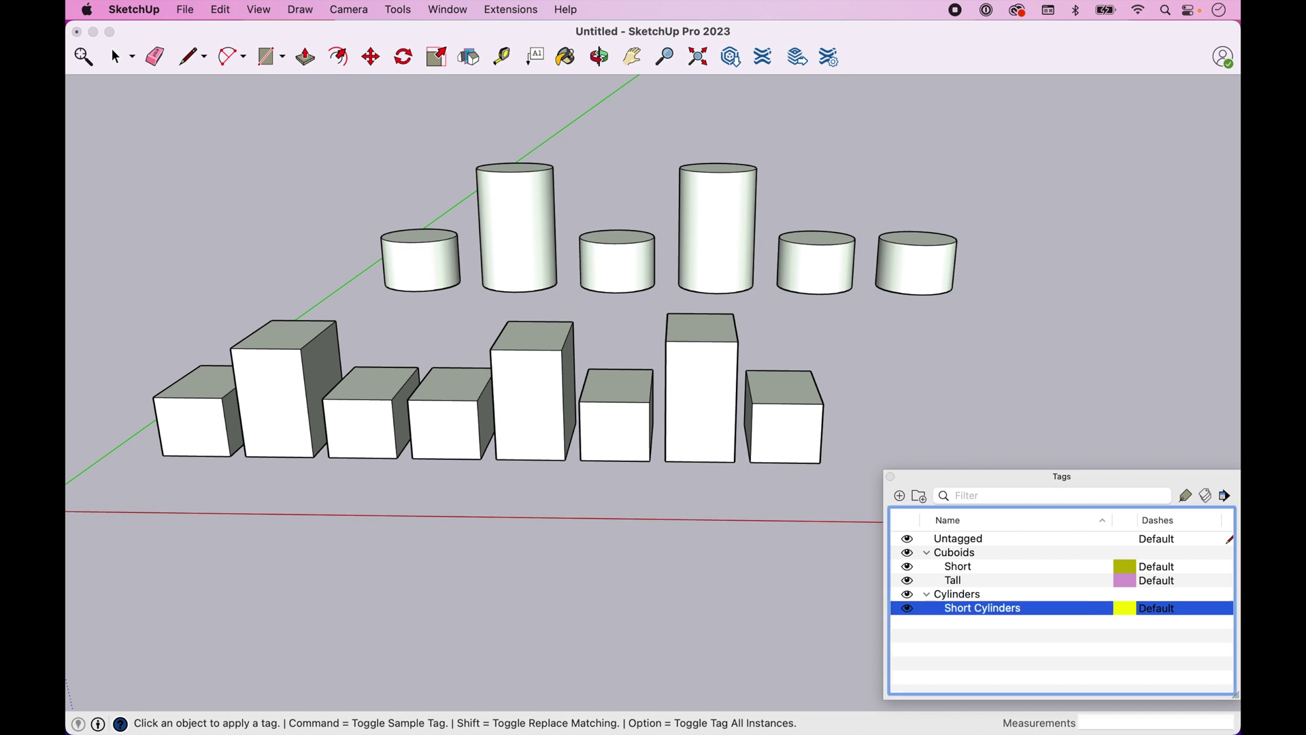
left_click(943, 595)
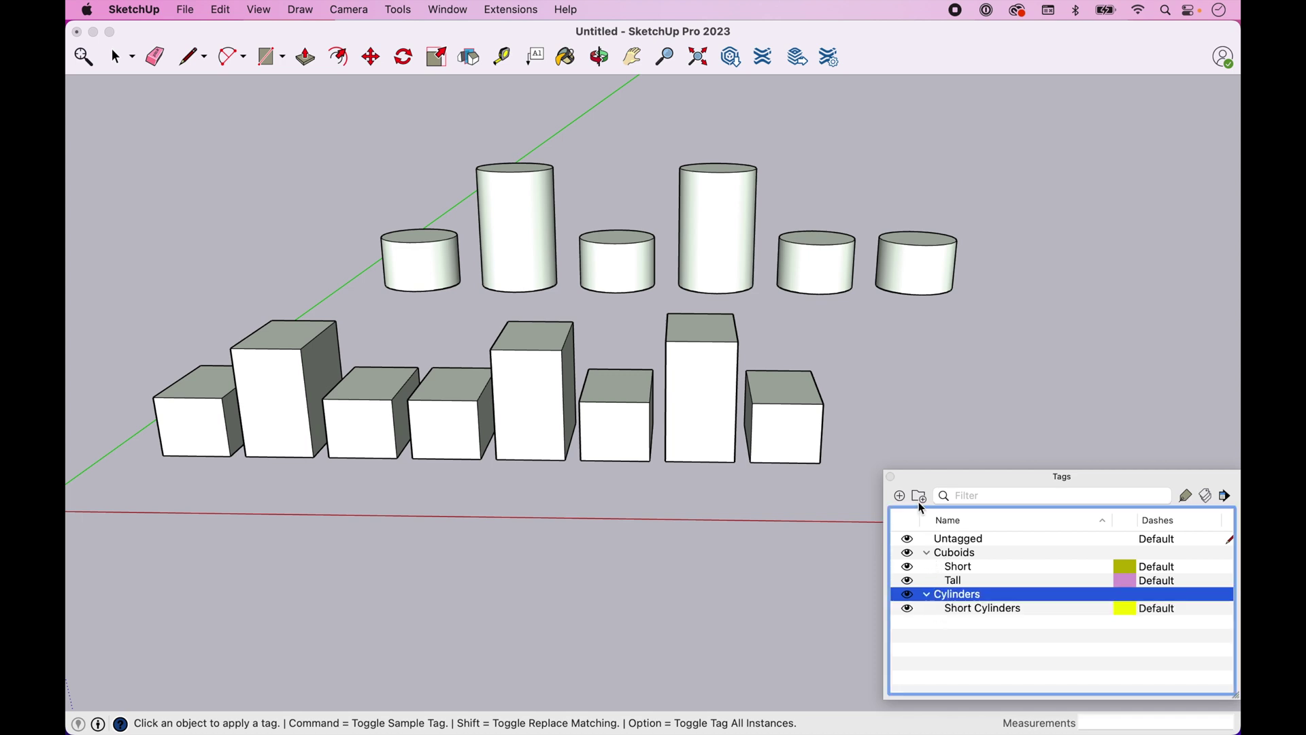
left_click(952, 608)
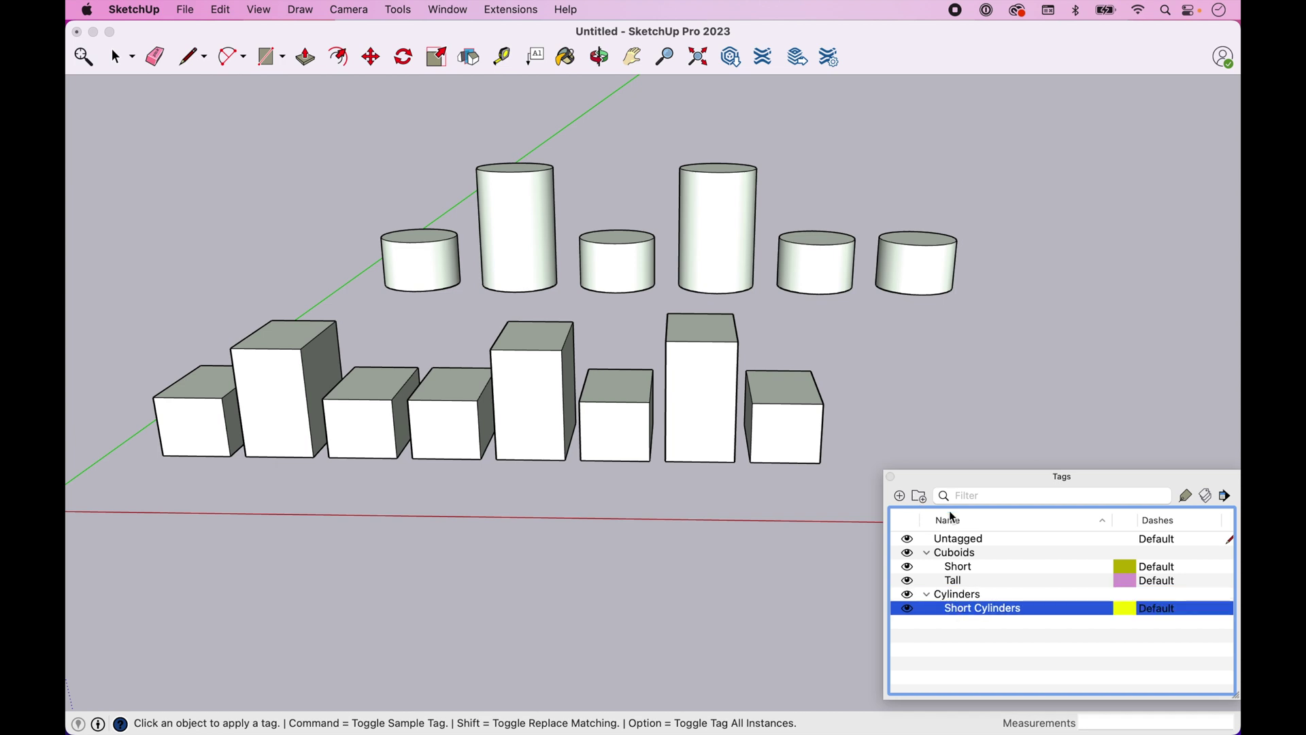
left_click(918, 494)
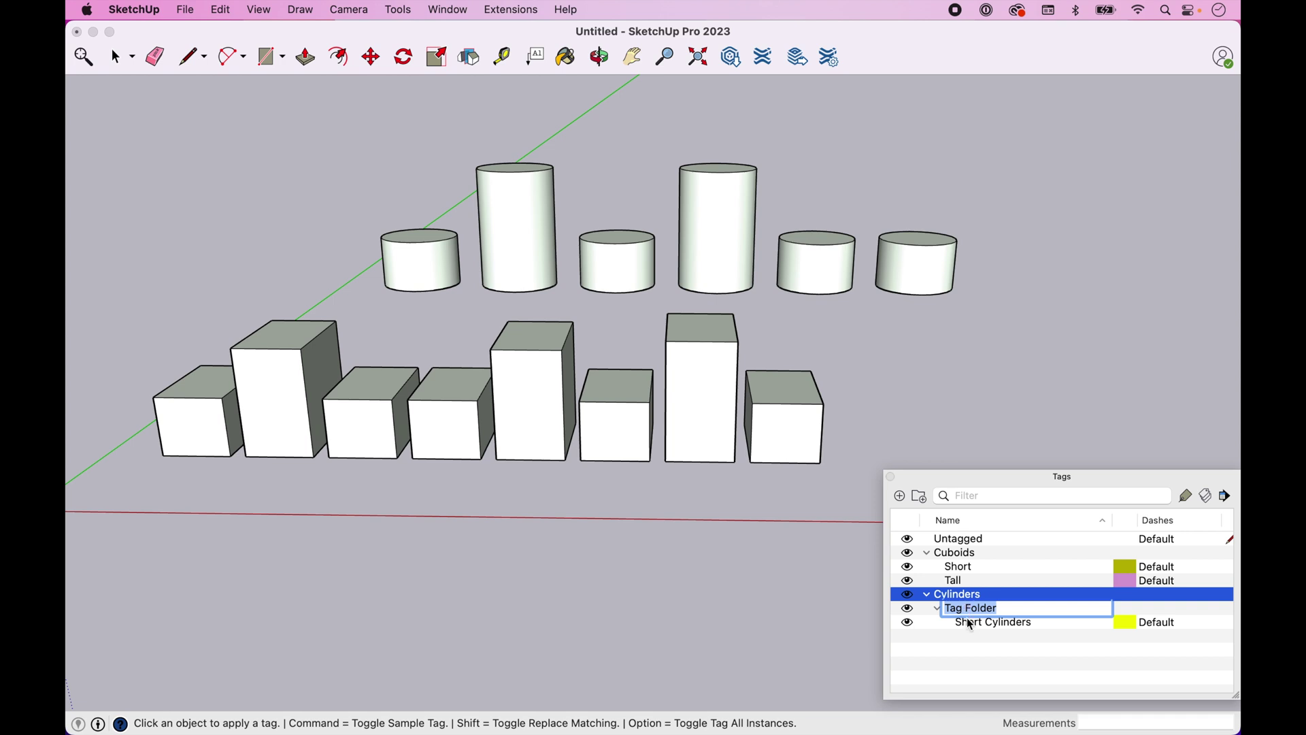
left_click(970, 622)
left_click(961, 608)
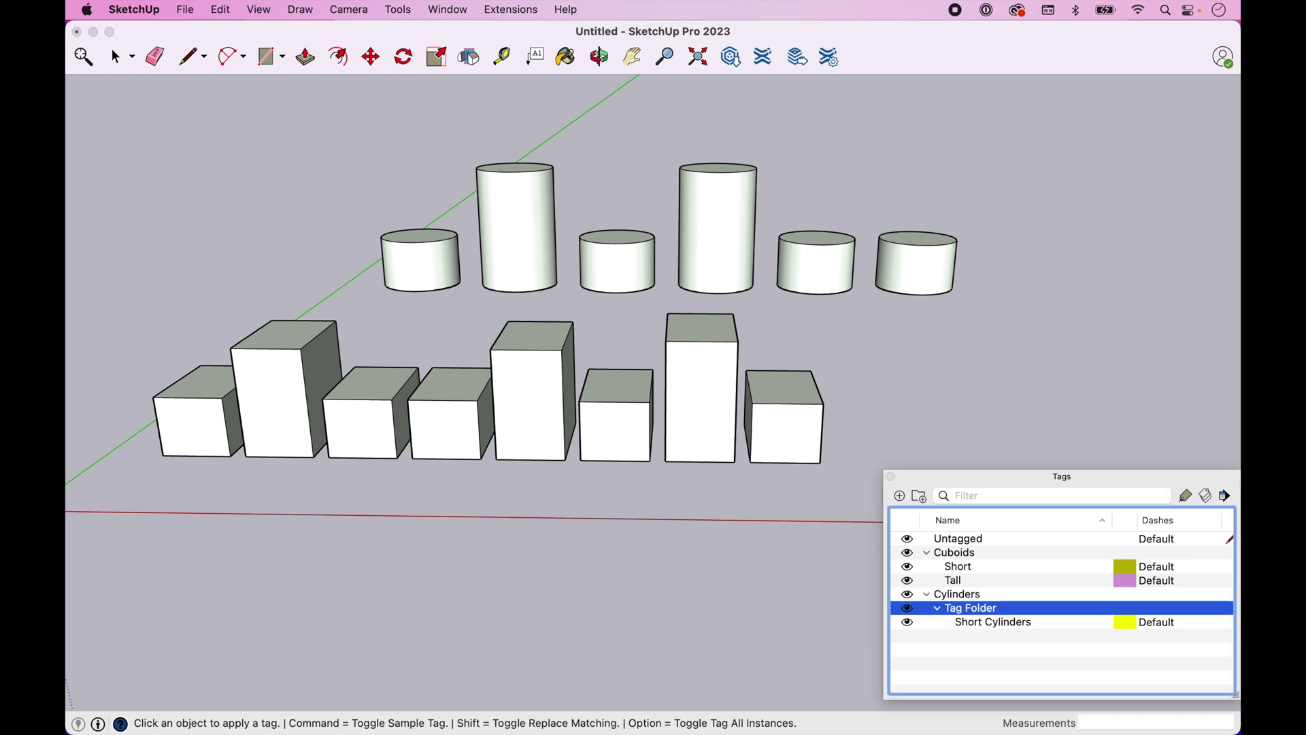
left_click(1225, 496)
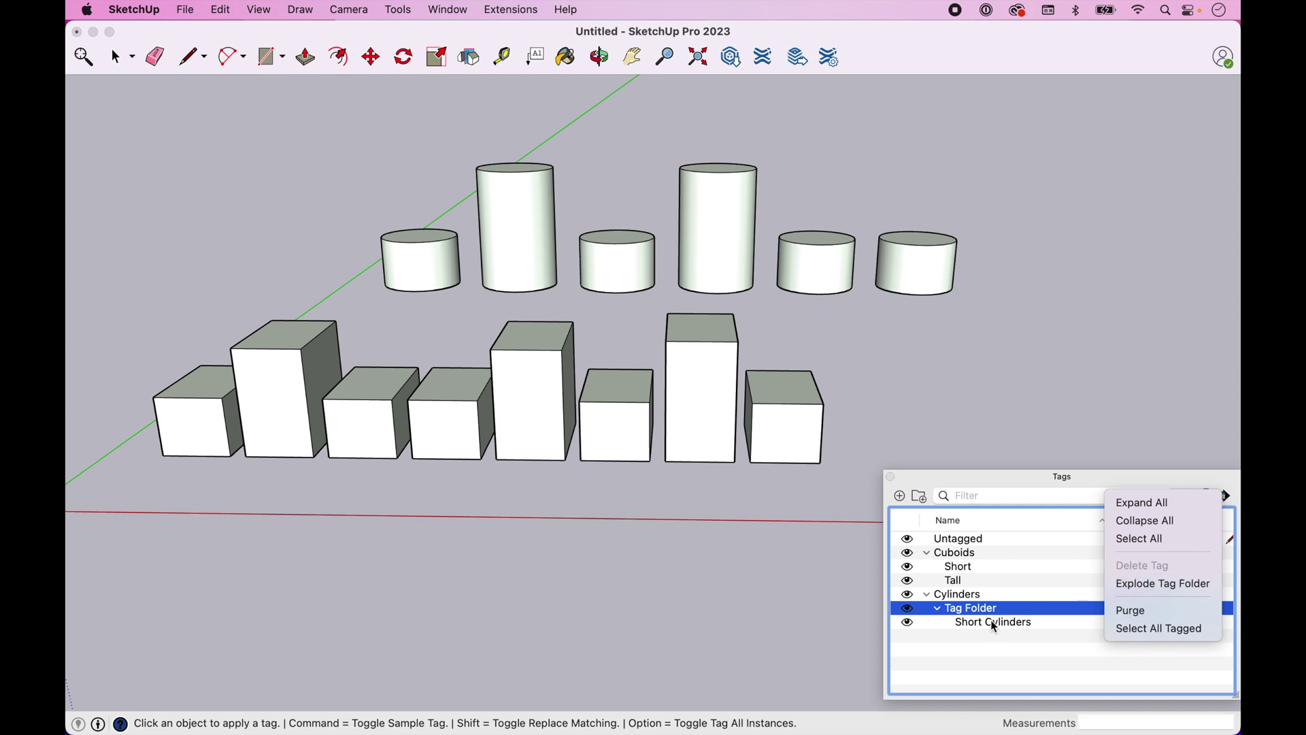
left_click(1164, 585)
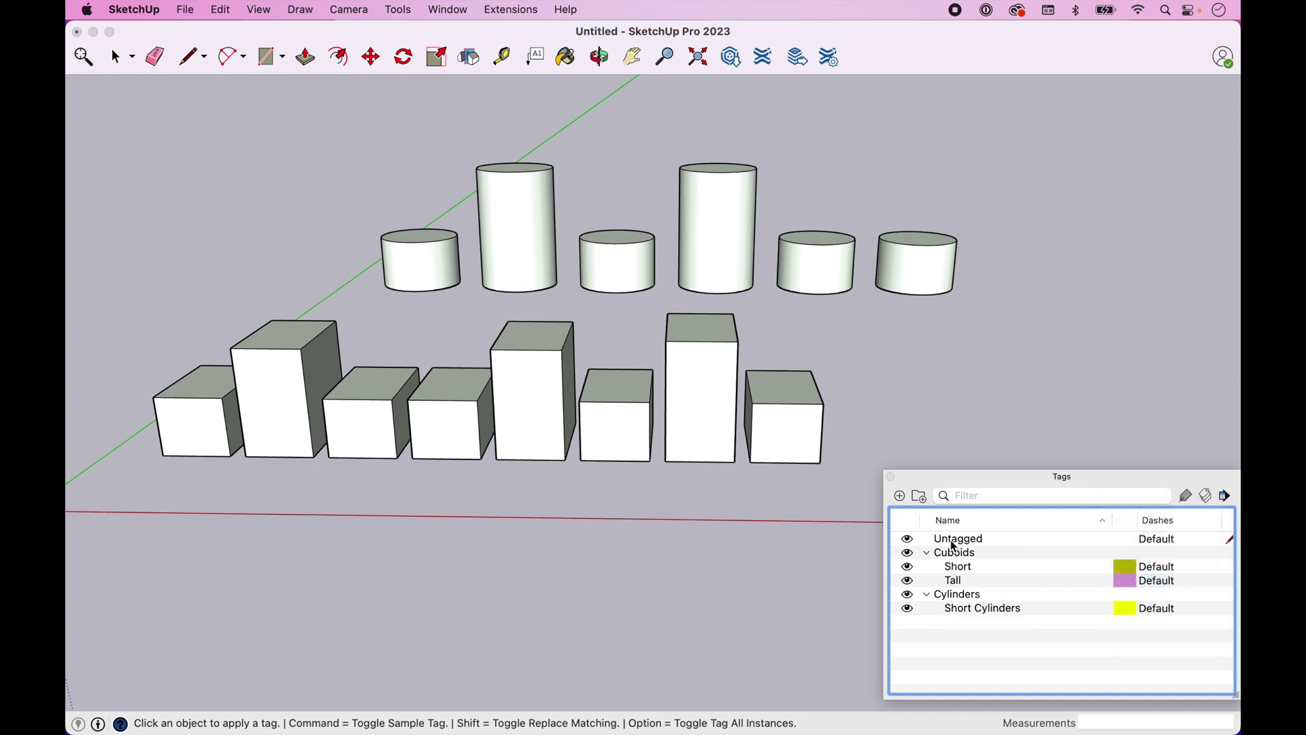
Add a tag named Tall Cylinders to the Cylinders folder.
left_click(952, 594)
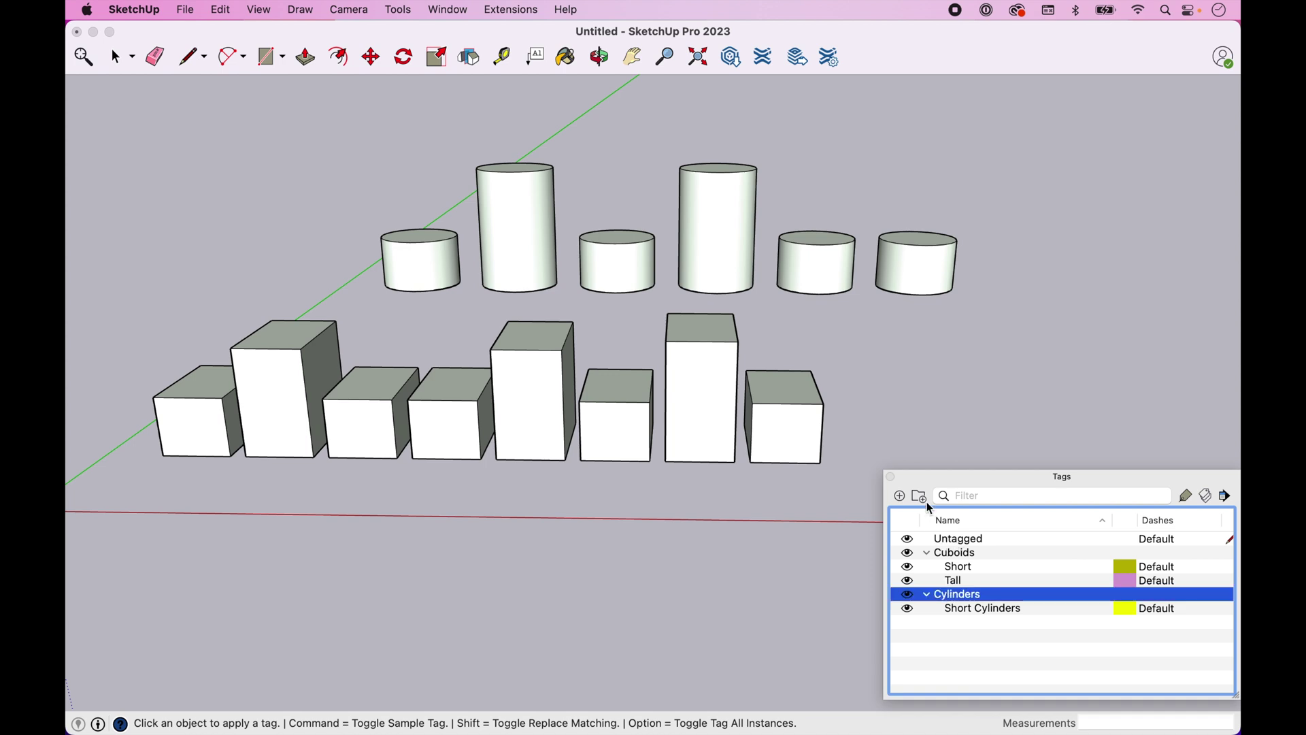
left_click(898, 496)
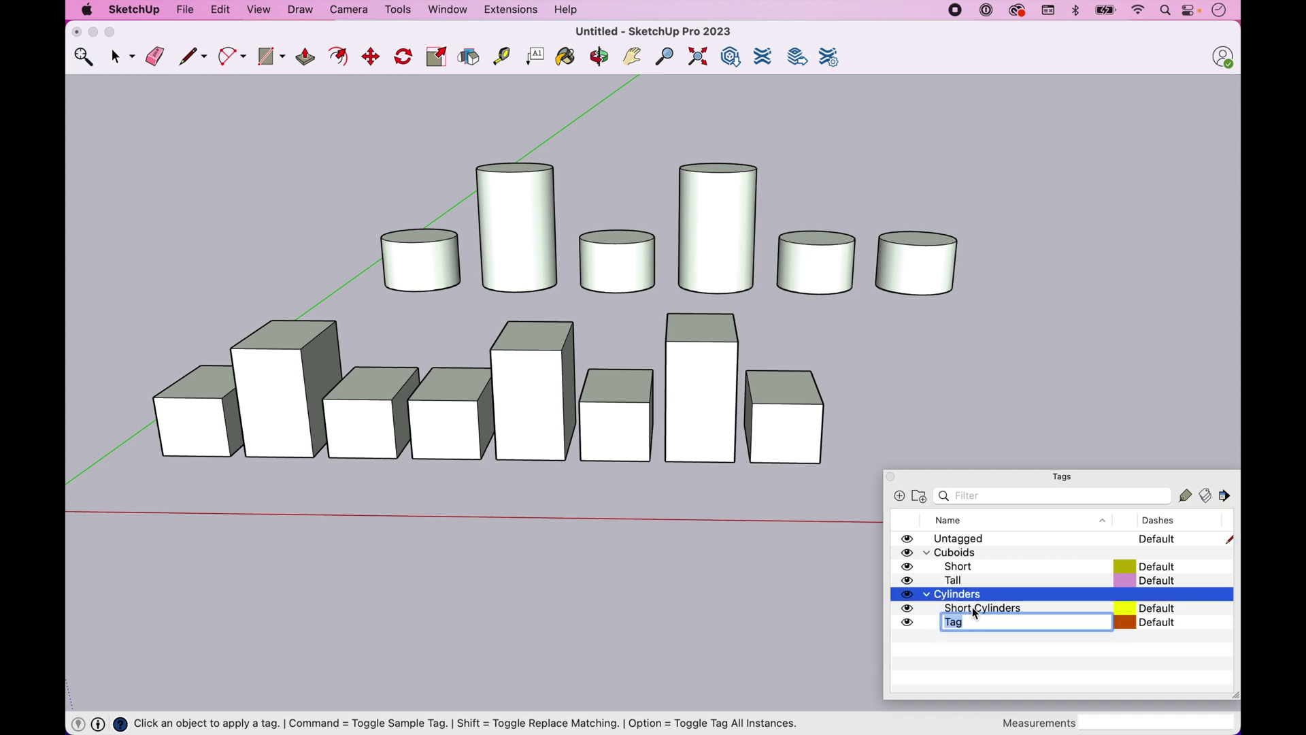
type("Tall Cylinders")
key("Return")
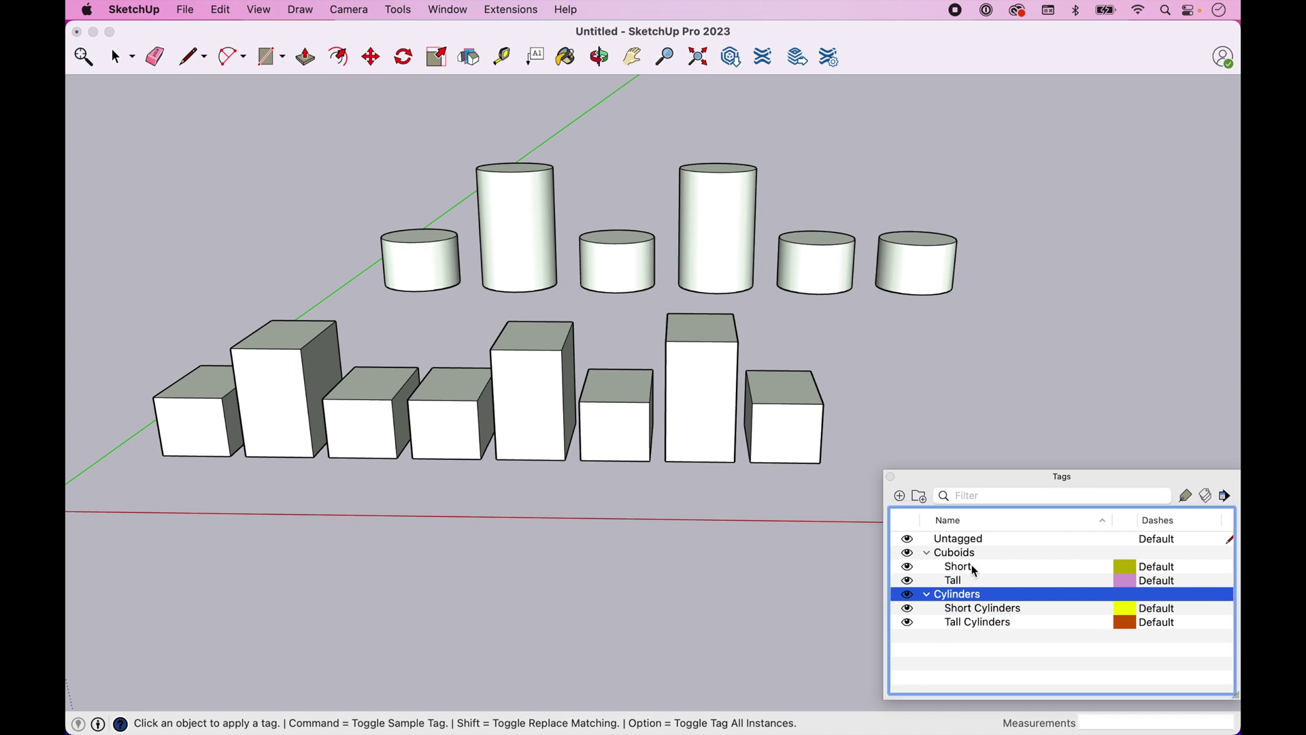
Rename Short and Tall to Short Cuboids and Tall Cuboids, then roll up the Tags panel.
left_click(978, 568)
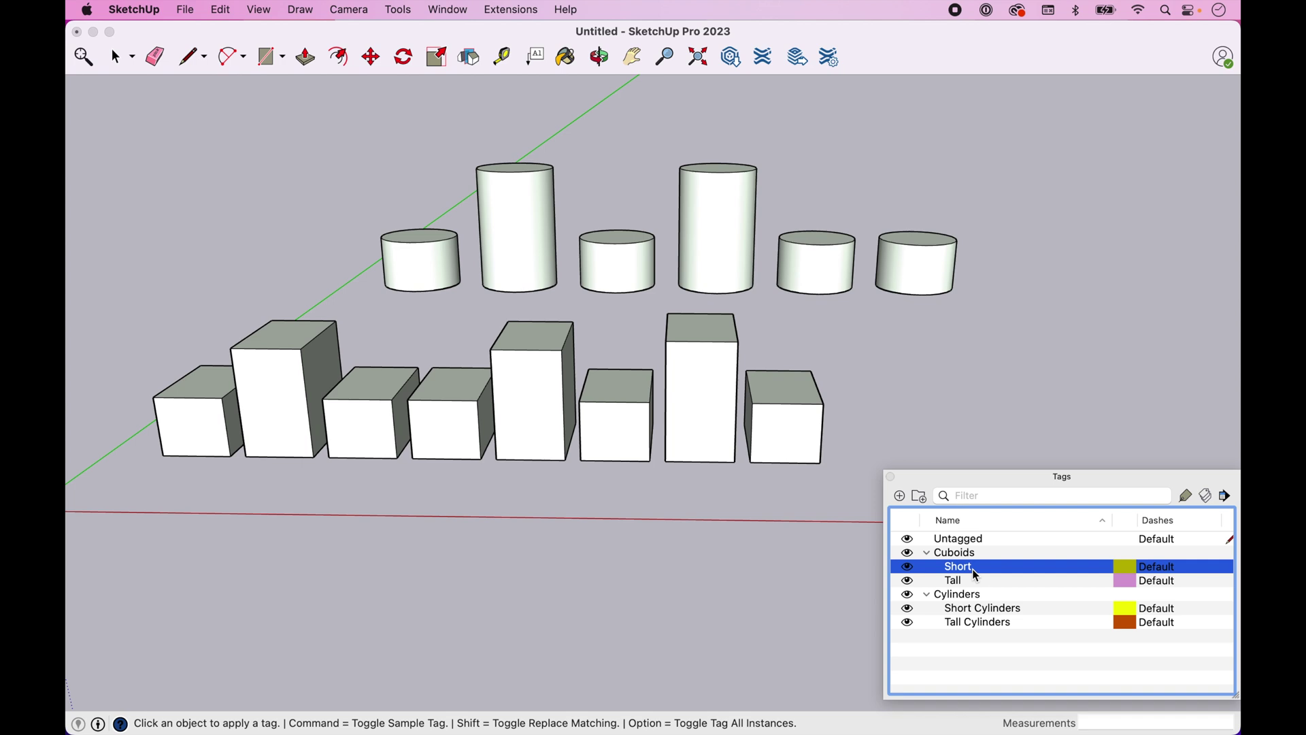
double_click(973, 569)
type("Cuboids")
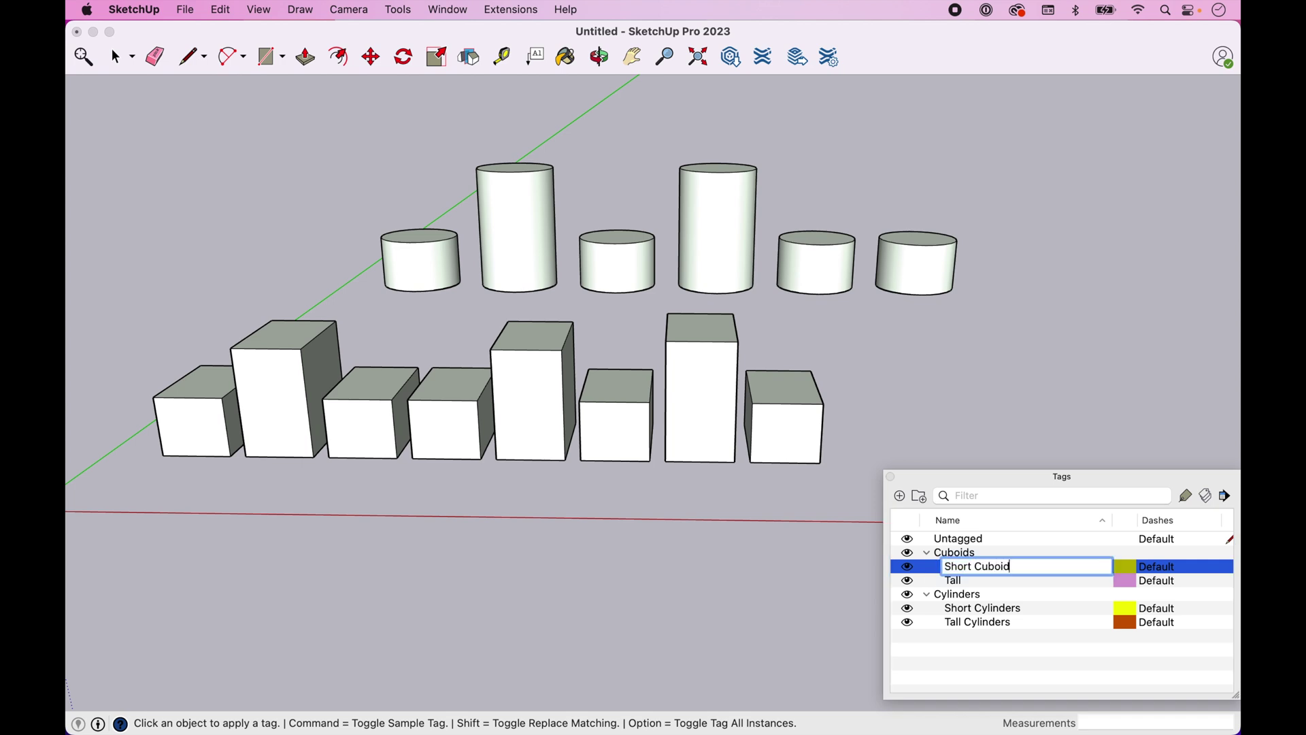
left_click(967, 580)
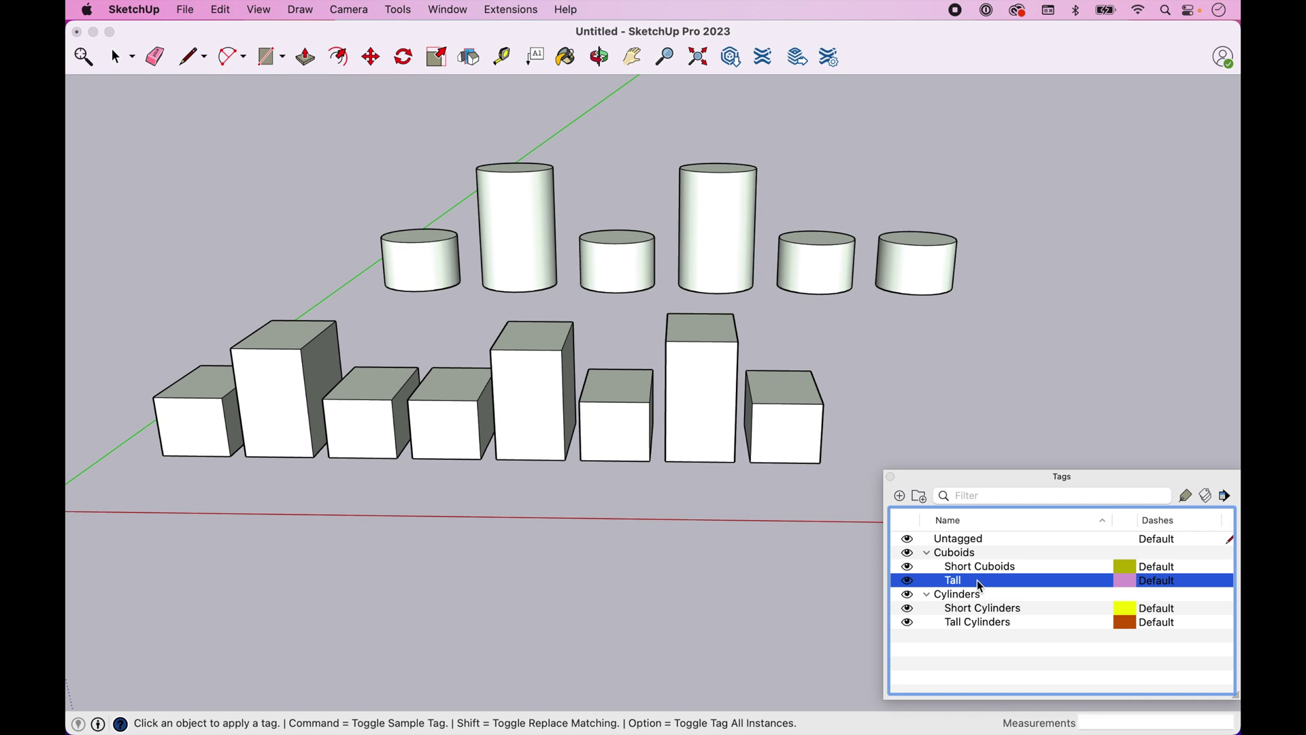
double_click(989, 580)
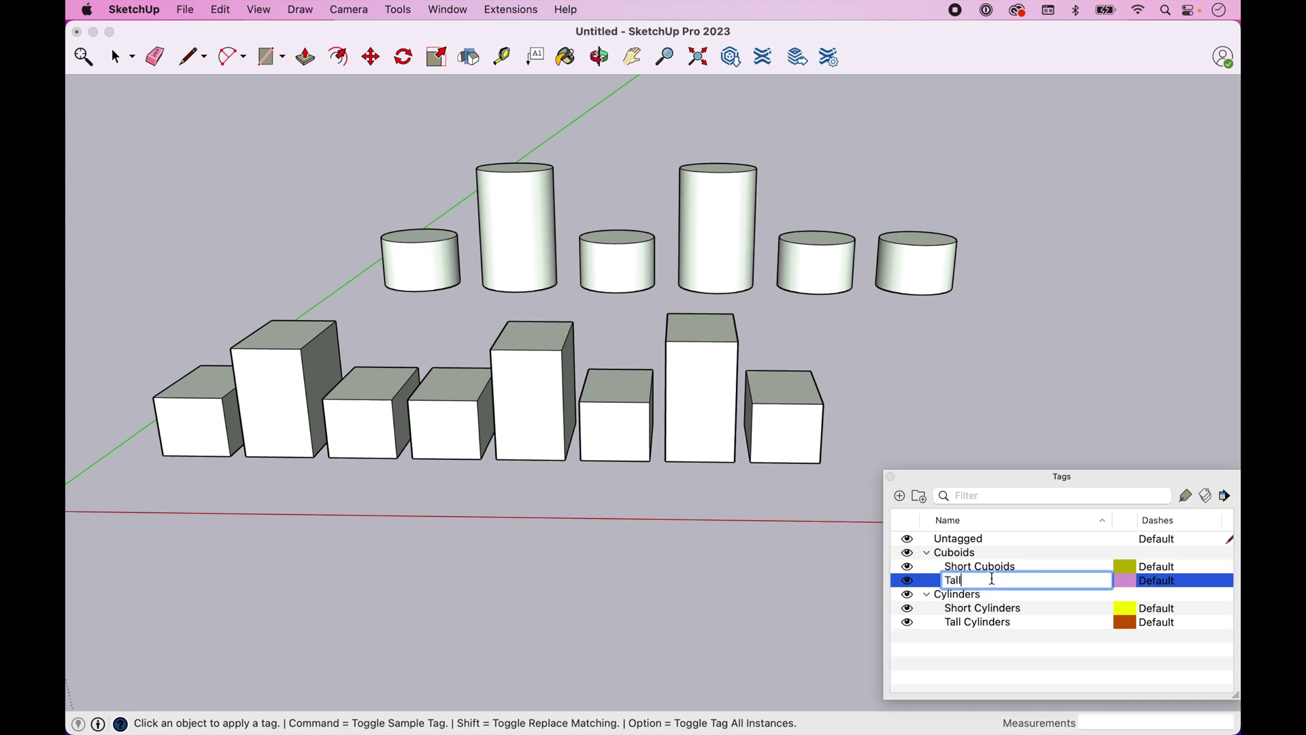
type("Cuboids")
key("Return")
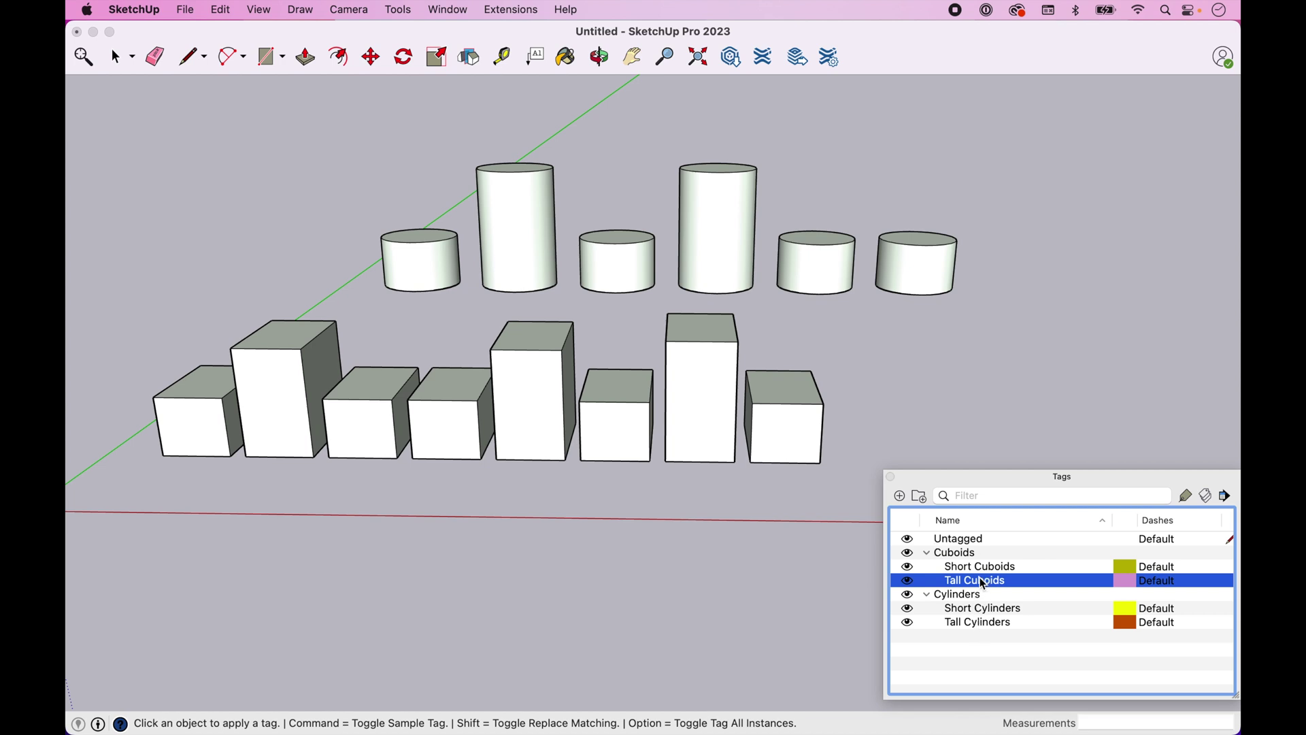
double_click(999, 479)
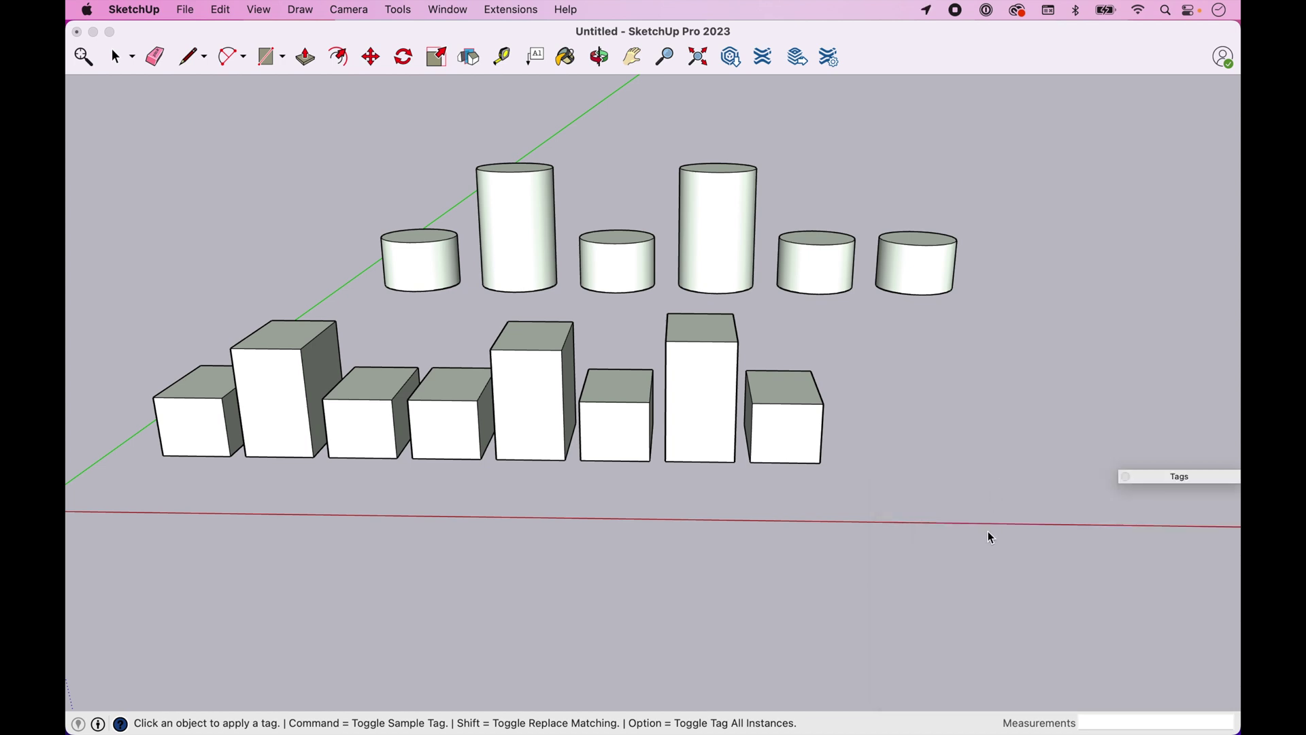
Apply Short Cuboids to the short boxes and Tall Cuboids to the tall boxes.
double_click(1157, 477)
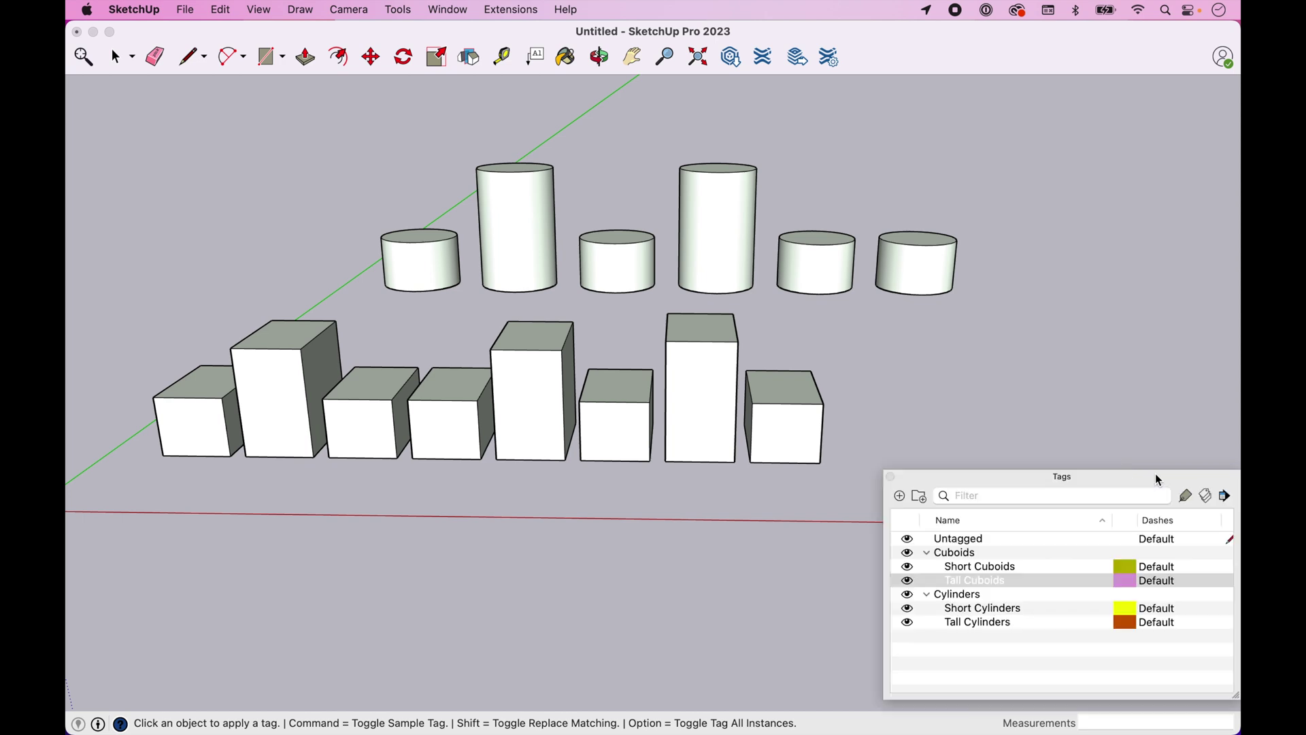
left_click(969, 569)
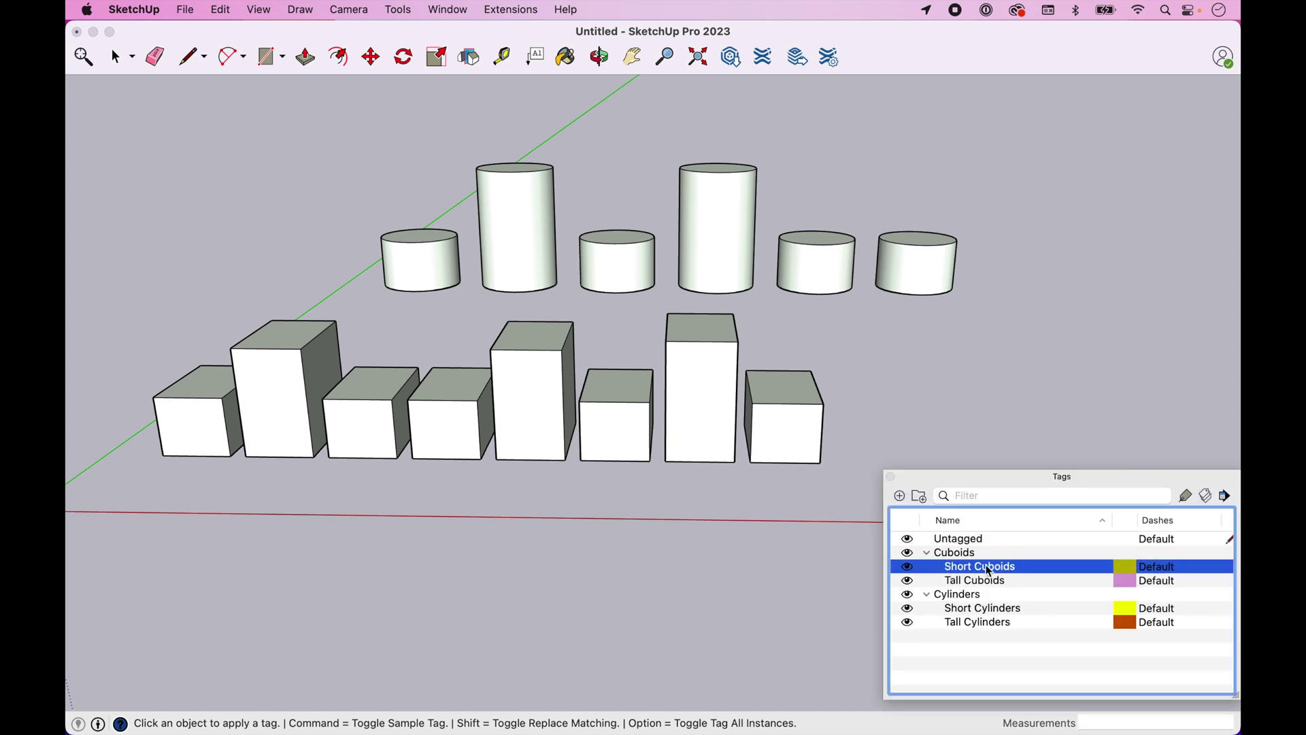
left_click(1184, 496)
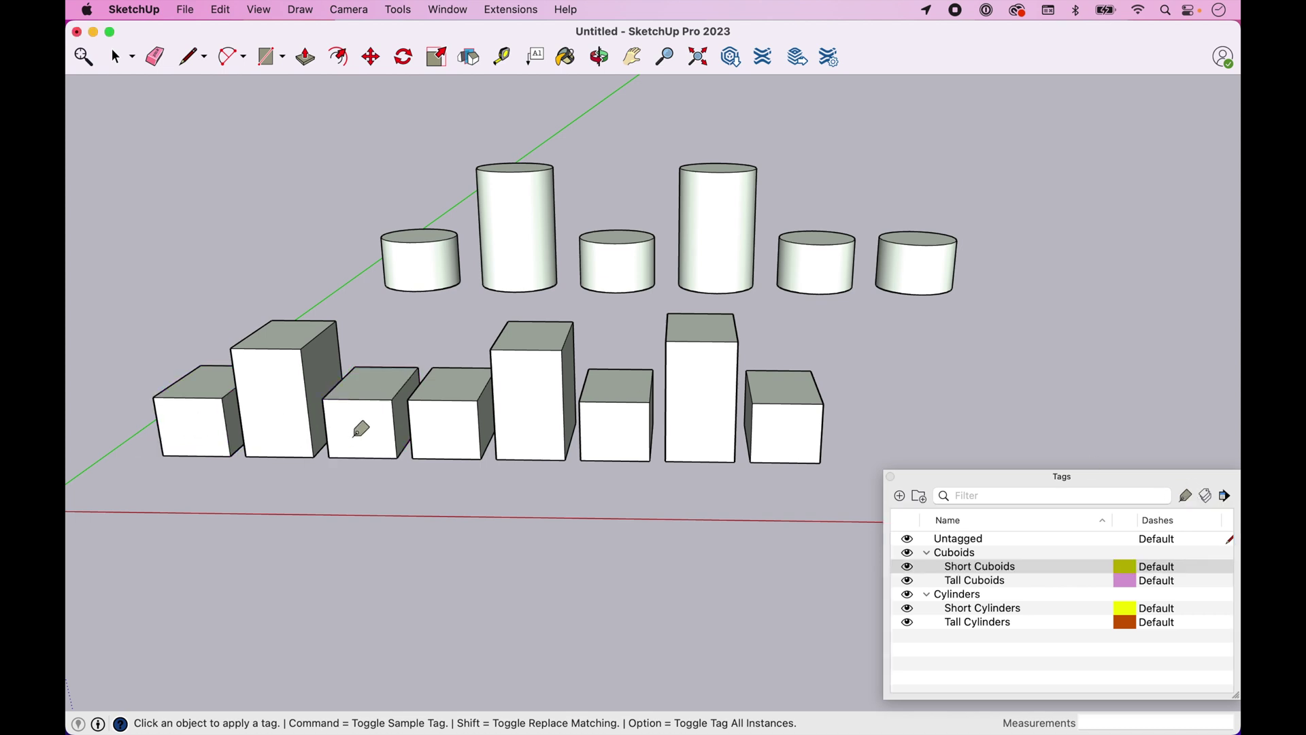
left_click(782, 422)
left_click(970, 582)
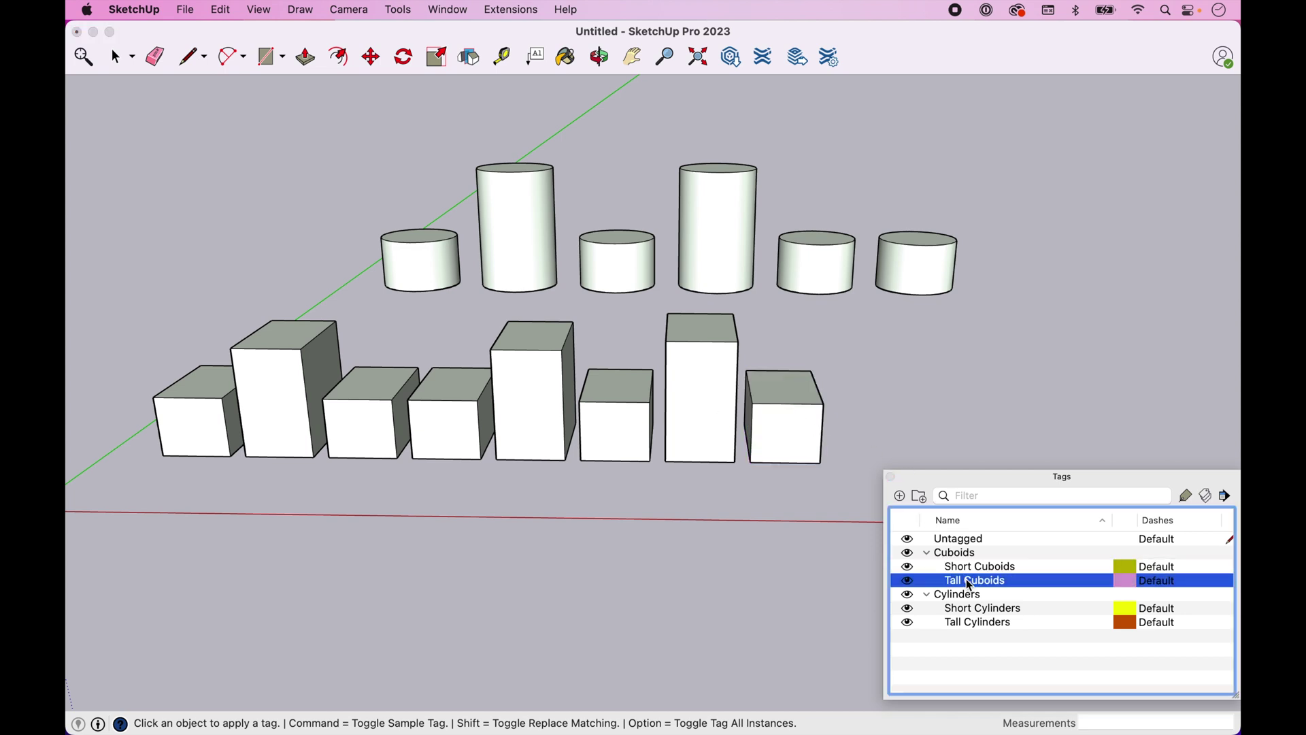
left_click(1186, 497)
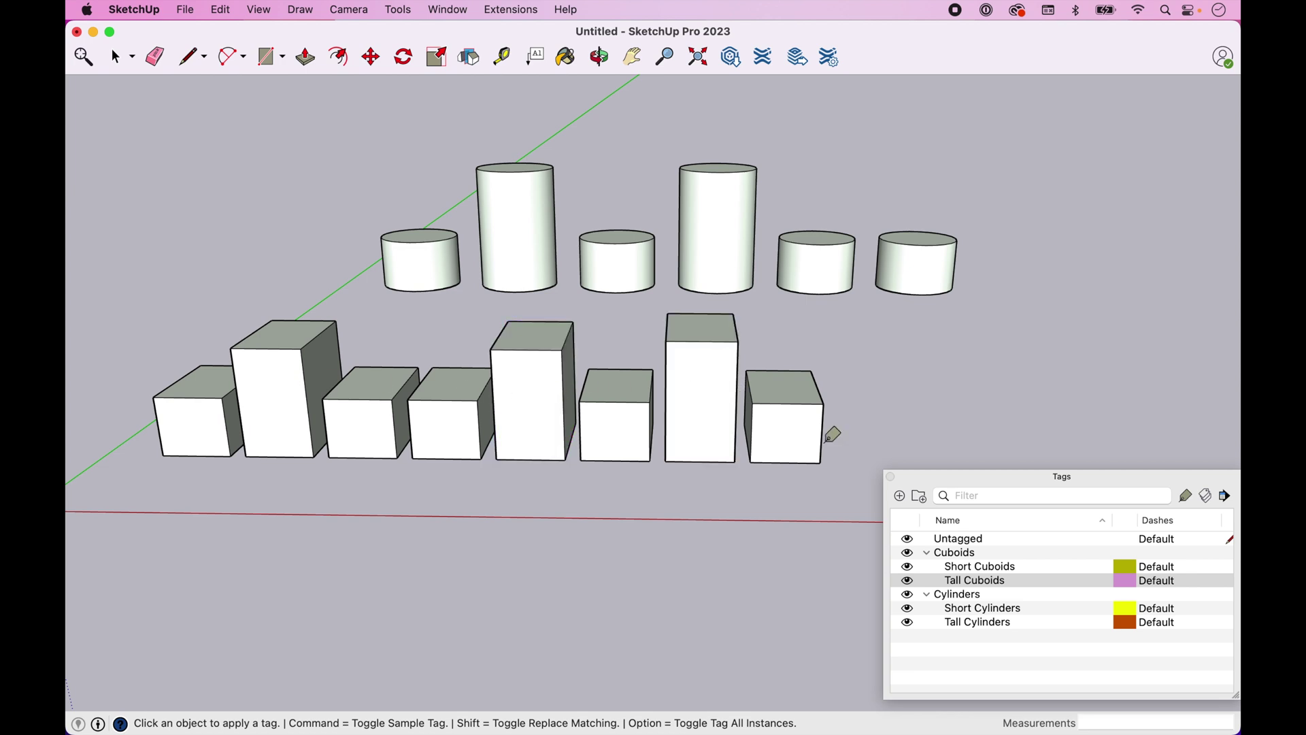
Apply Short Cylinders and Tall Cylinders to the matching cylinders, then collapse the Tags panel.
left_click(960, 610)
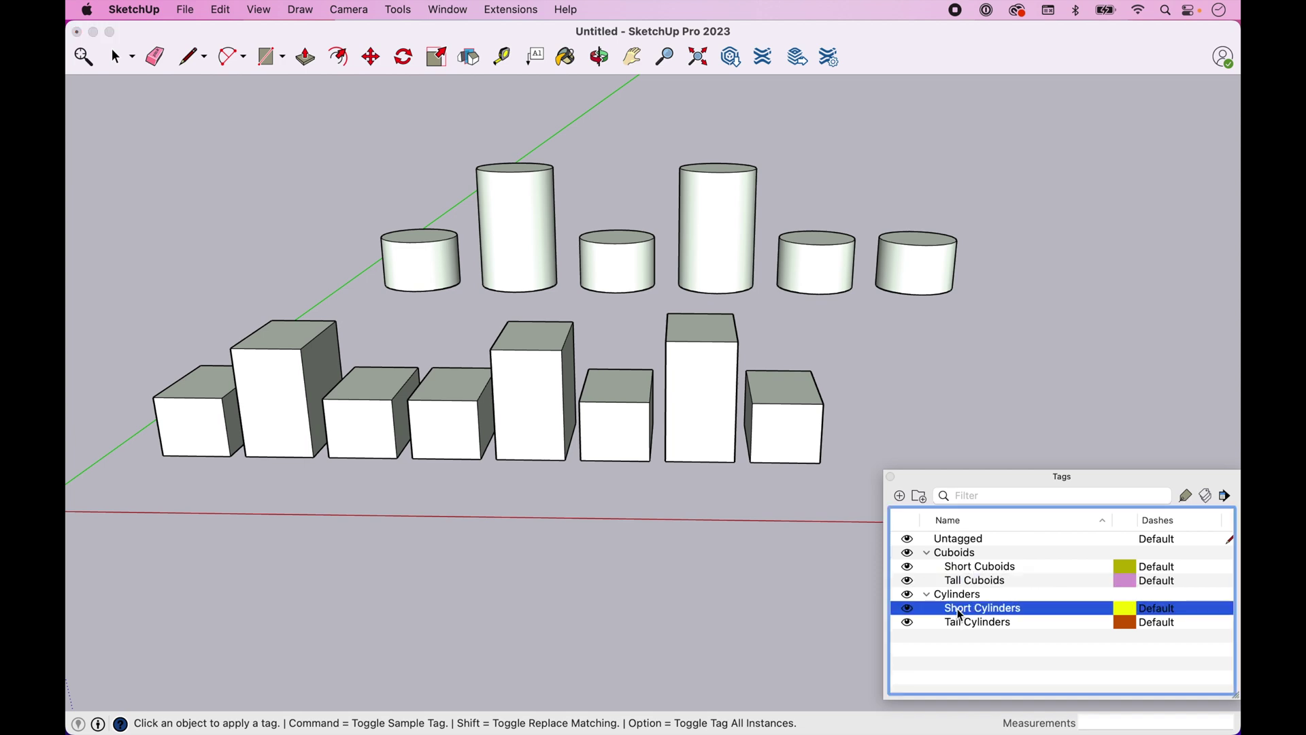
left_click(1187, 496)
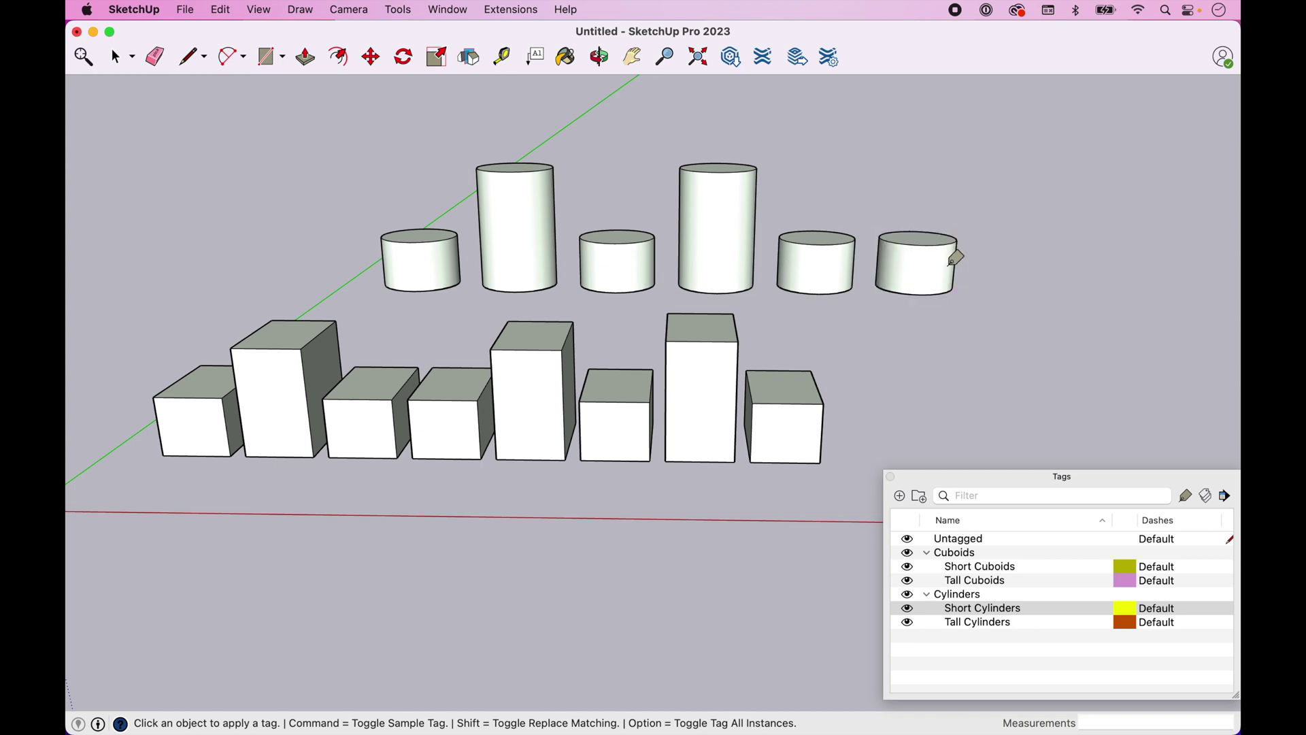
left_click(974, 623)
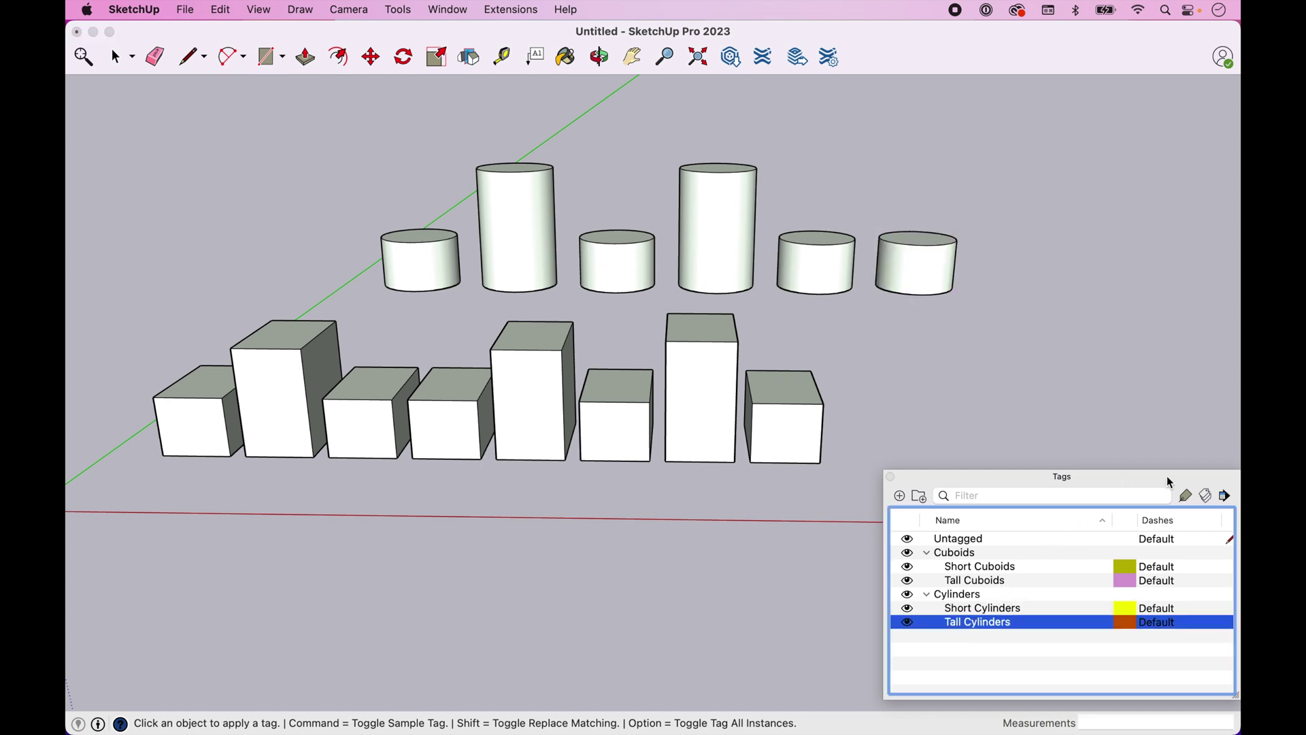
left_click(1187, 497)
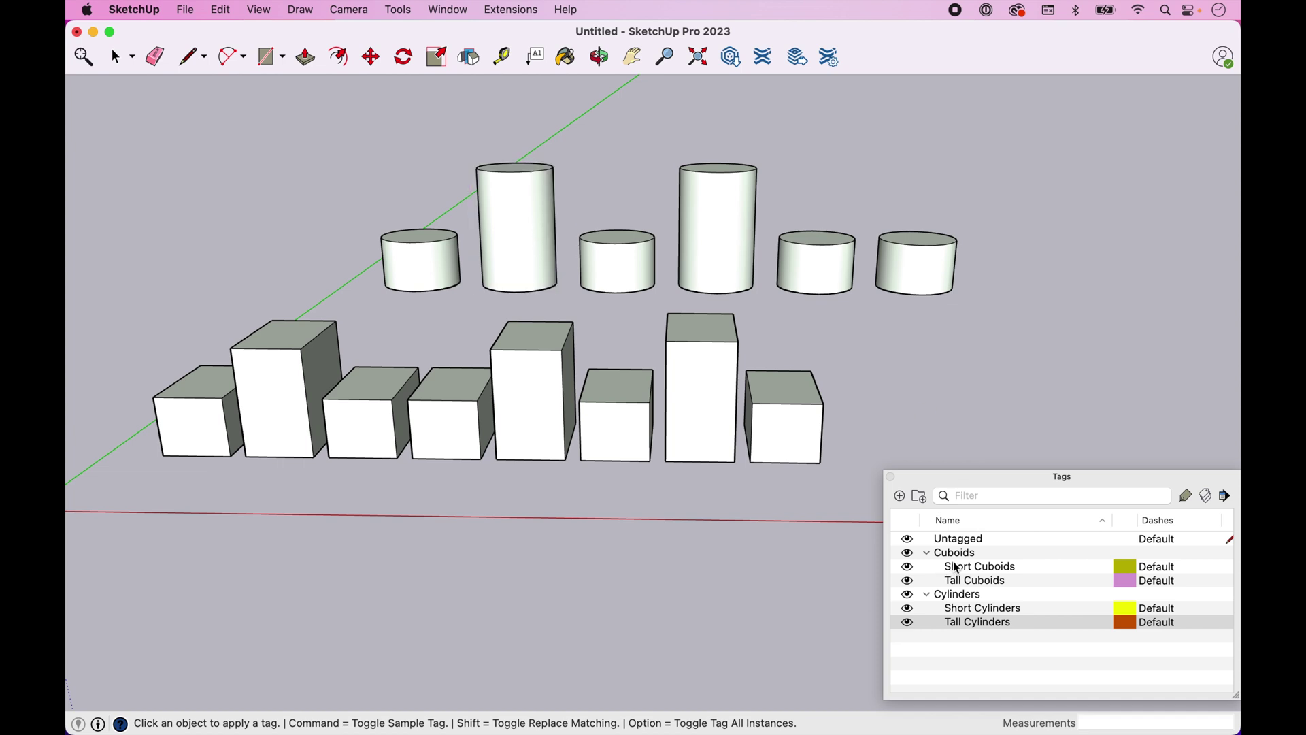
left_click(991, 473)
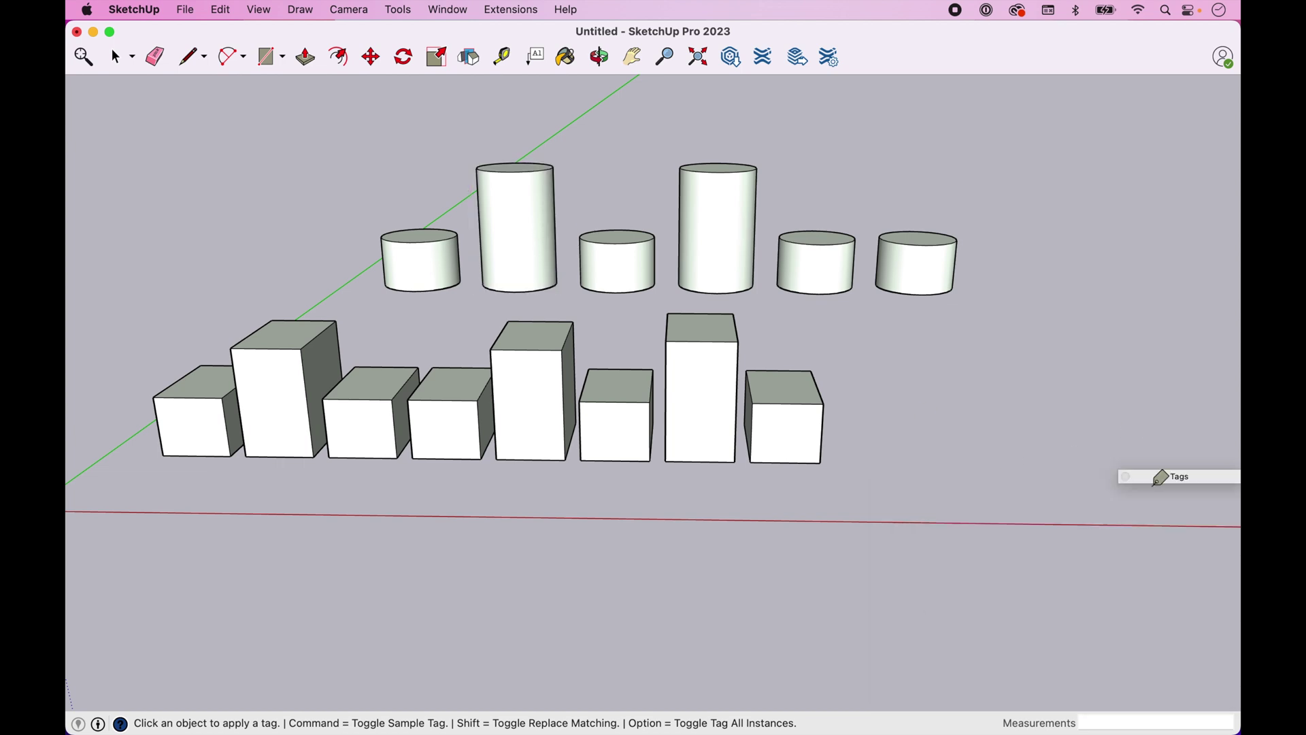
left_click(1159, 479)
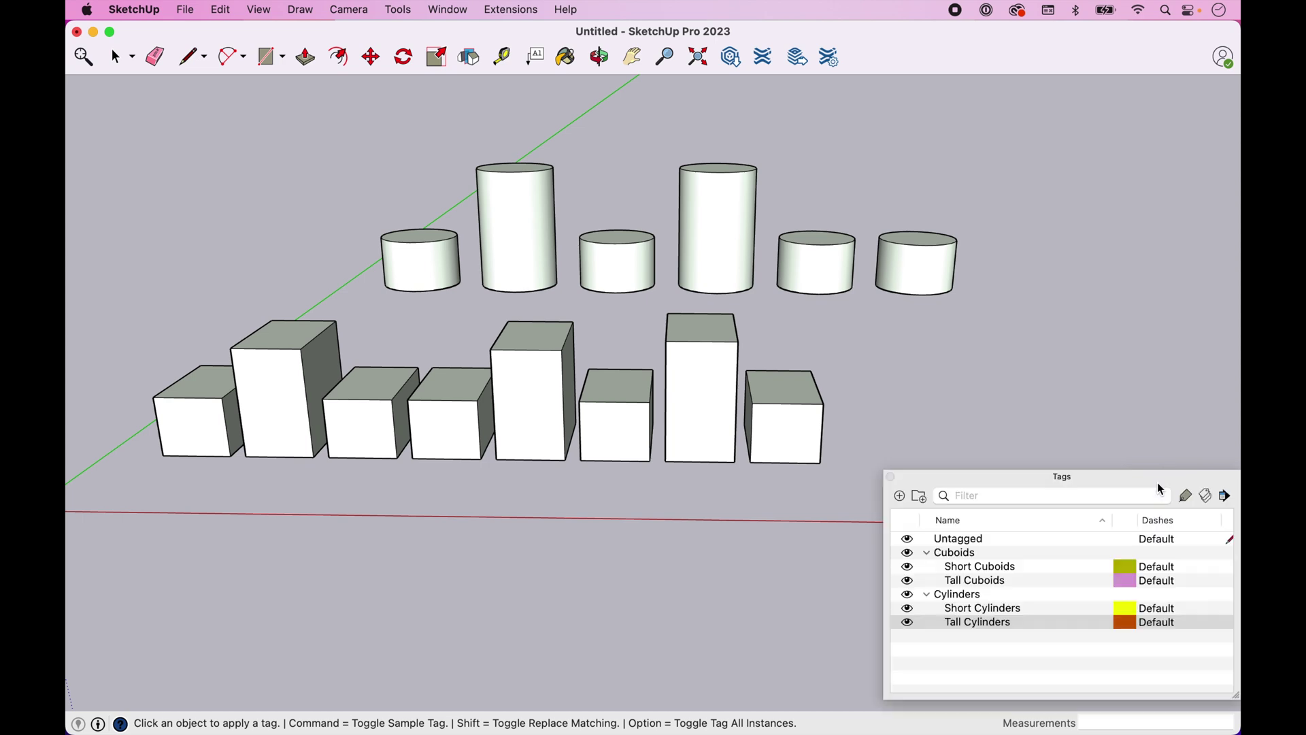
left_click(909, 568)
left_click(909, 568)
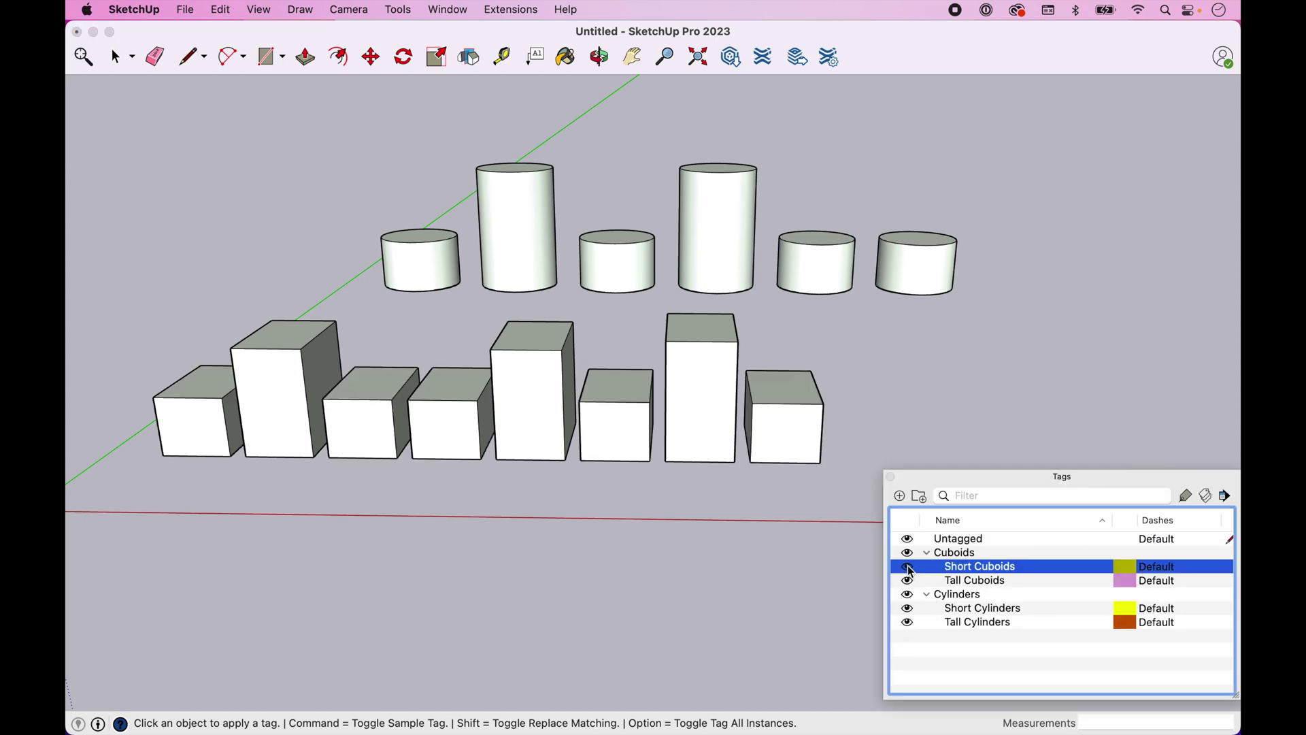
left_click(909, 583)
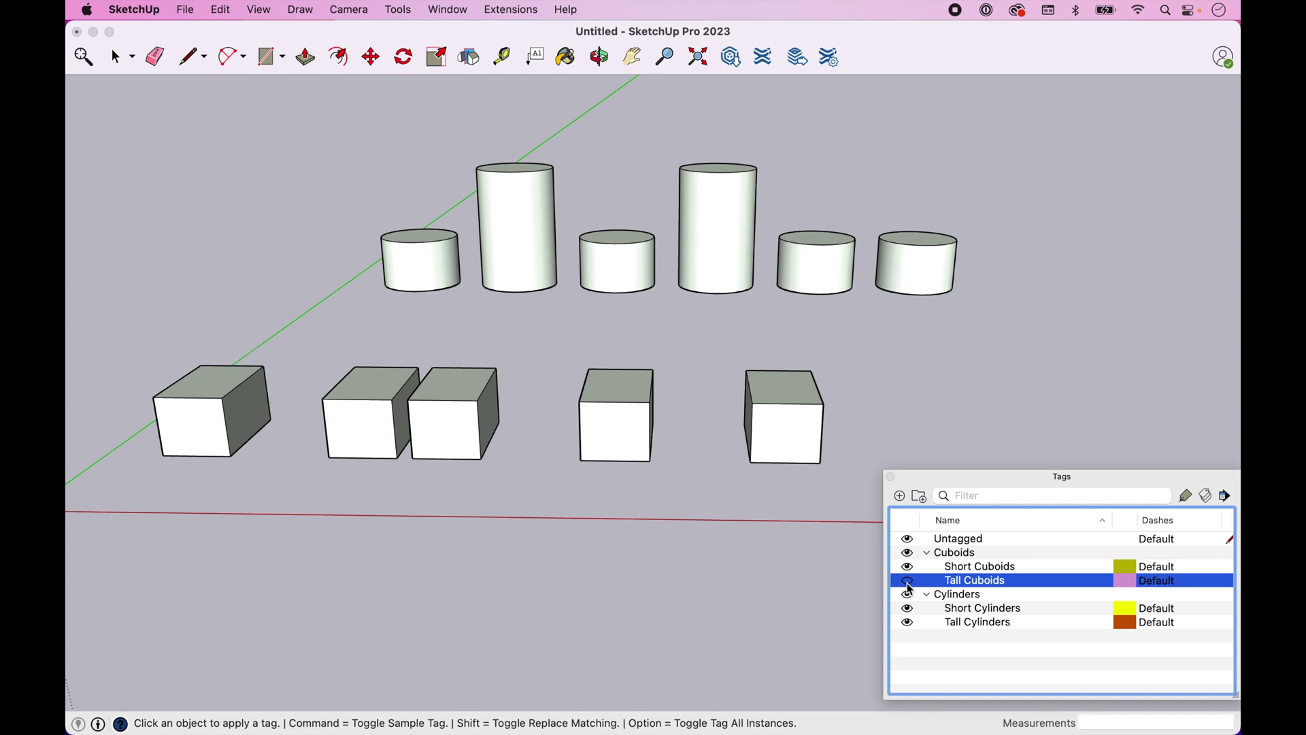
left_click(909, 584)
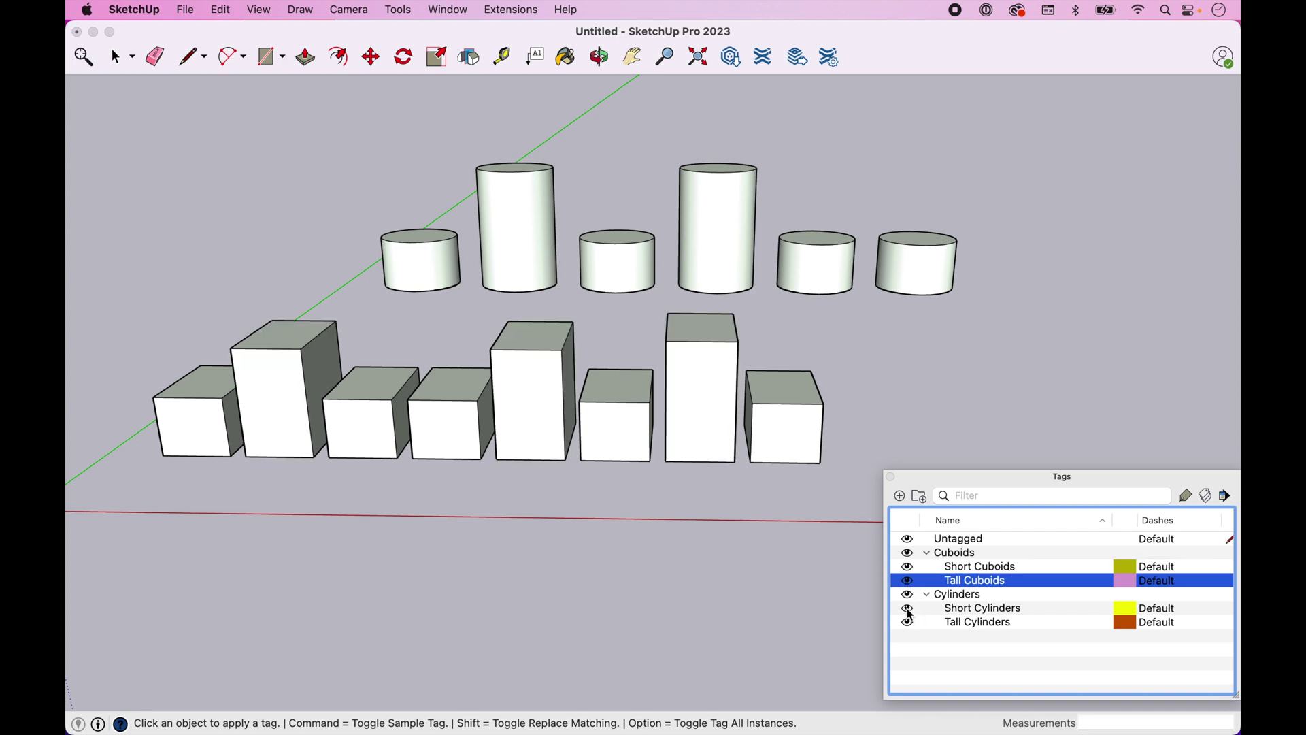
left_click(909, 610)
left_click(908, 610)
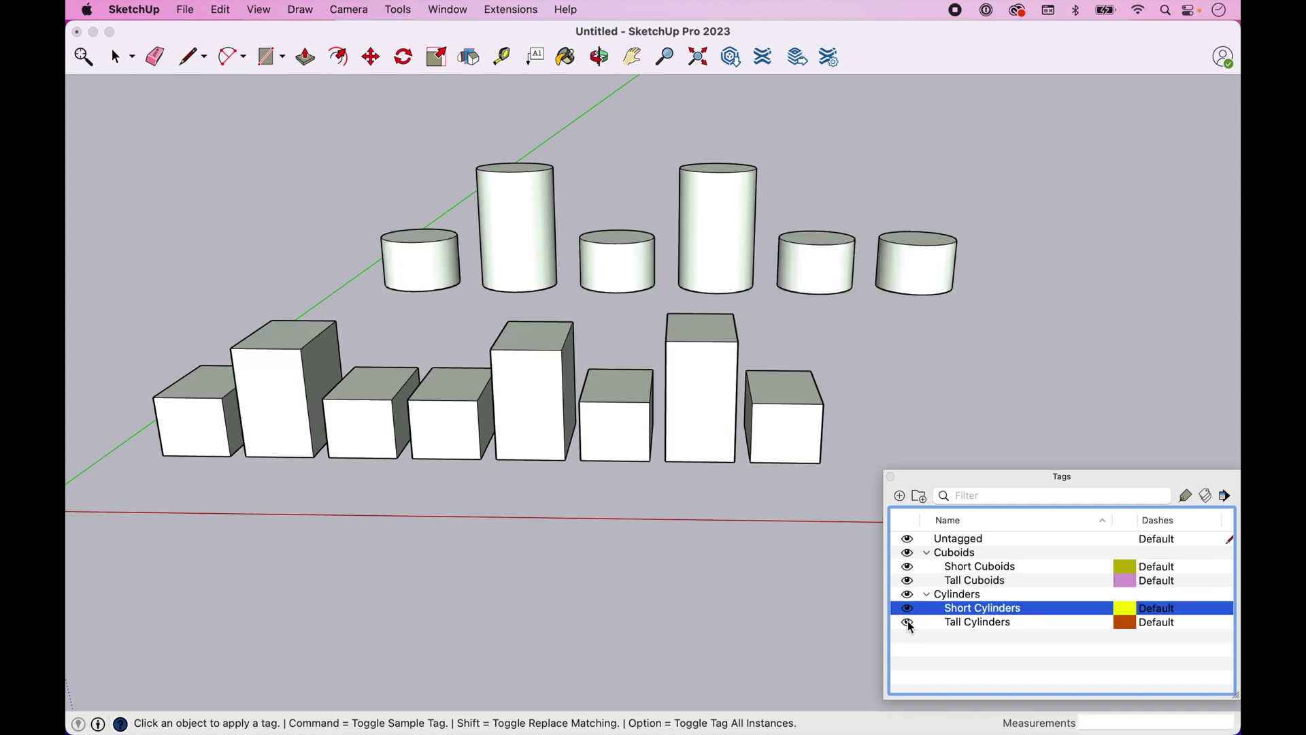
left_click(911, 623)
left_click(910, 623)
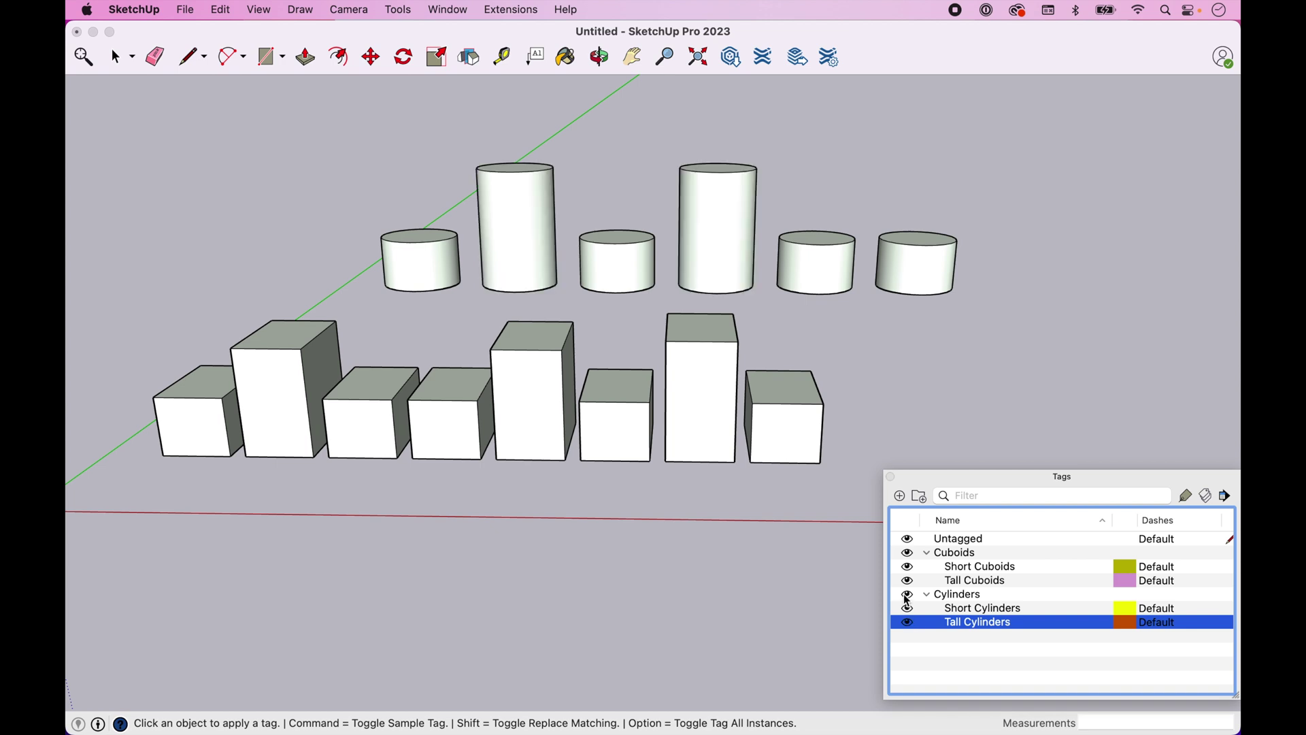
left_click(908, 595)
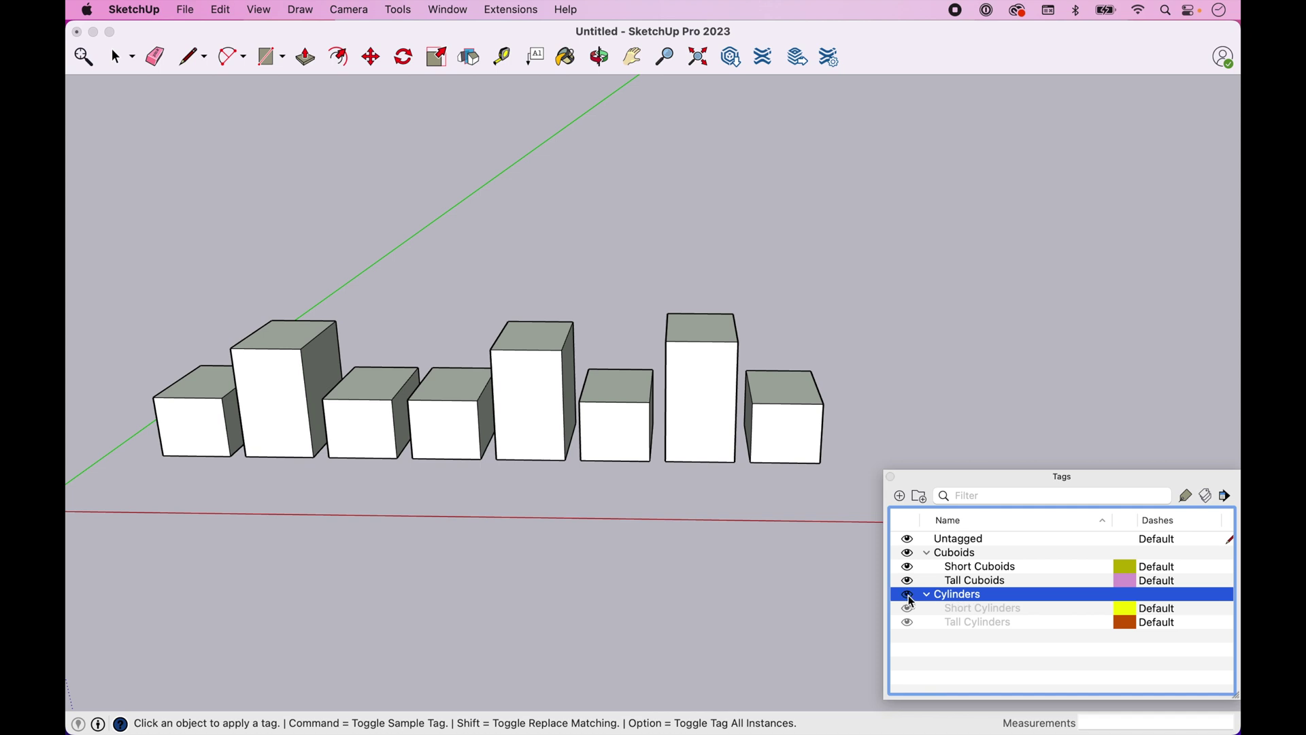
left_click(908, 595)
left_click(908, 553)
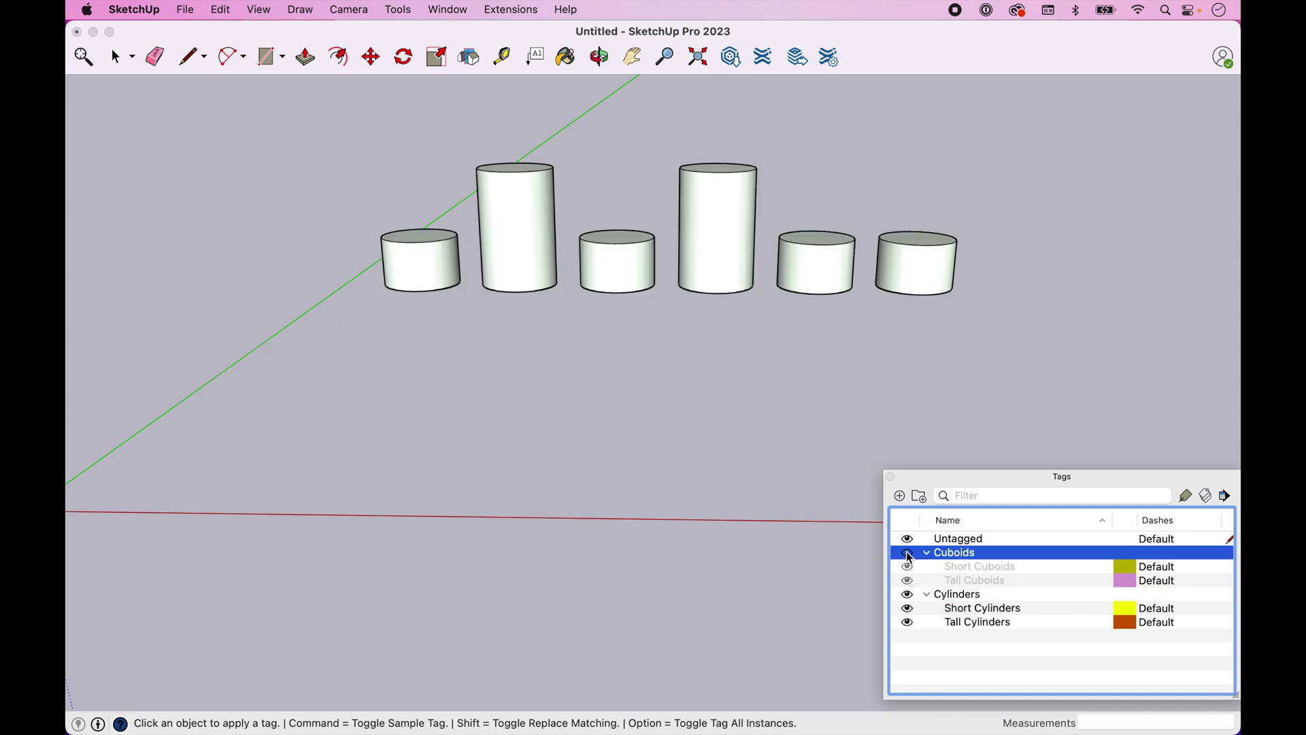
left_click(908, 553)
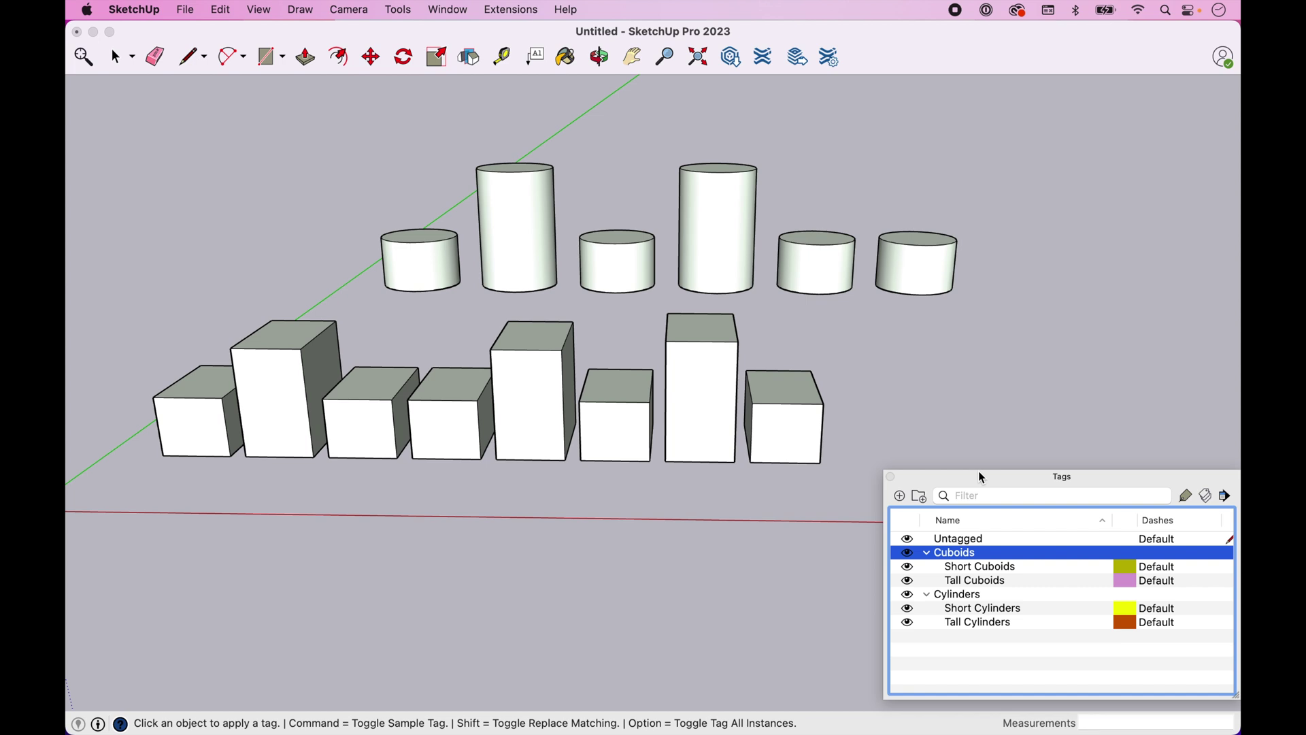
double_click(962, 478)
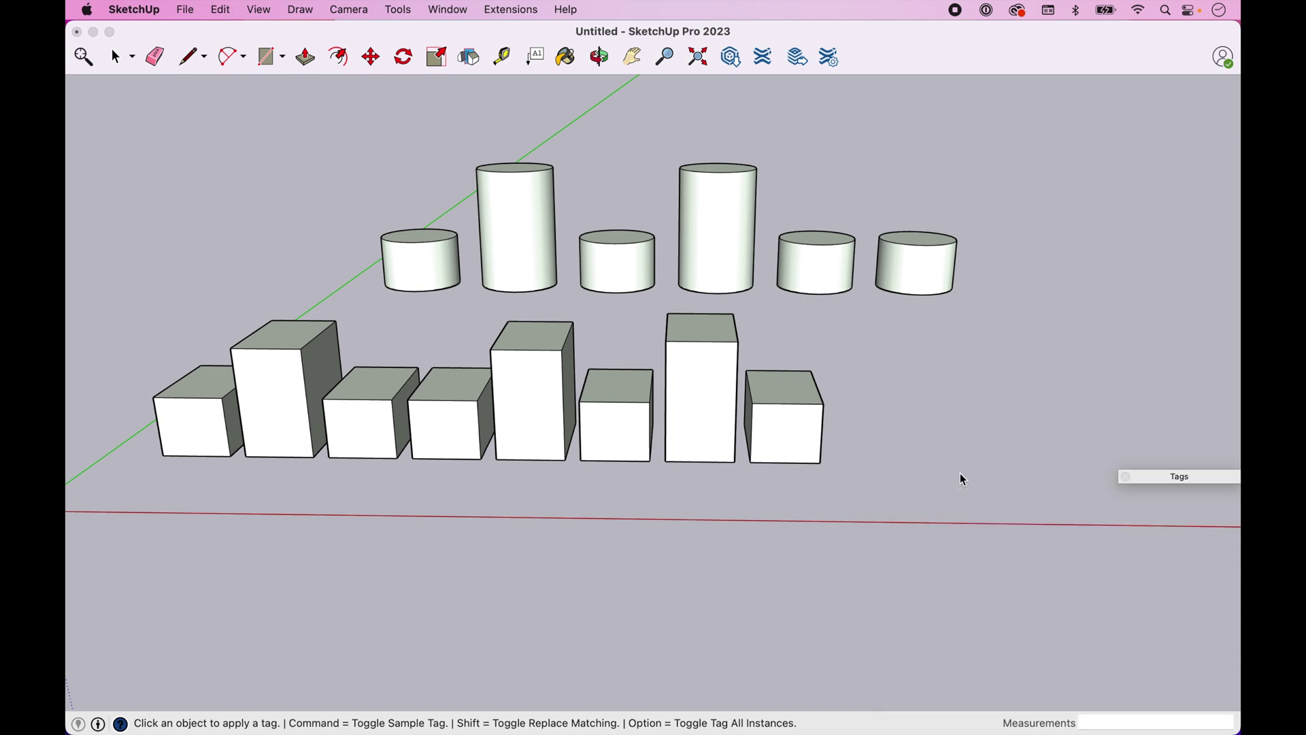
double_click(1166, 476)
left_click(954, 538)
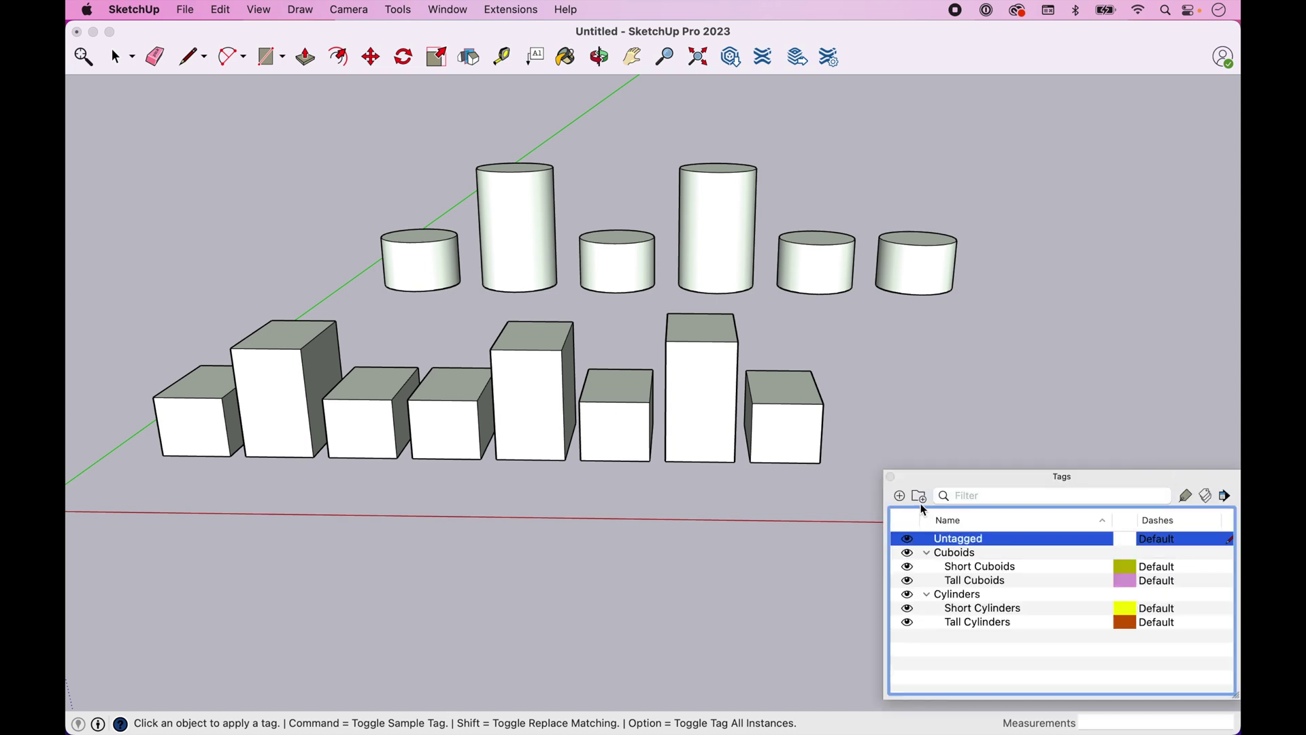
Create a tag named Test Tag and apply it to the rightmost front cuboid.
left_click(901, 495)
type("Test")
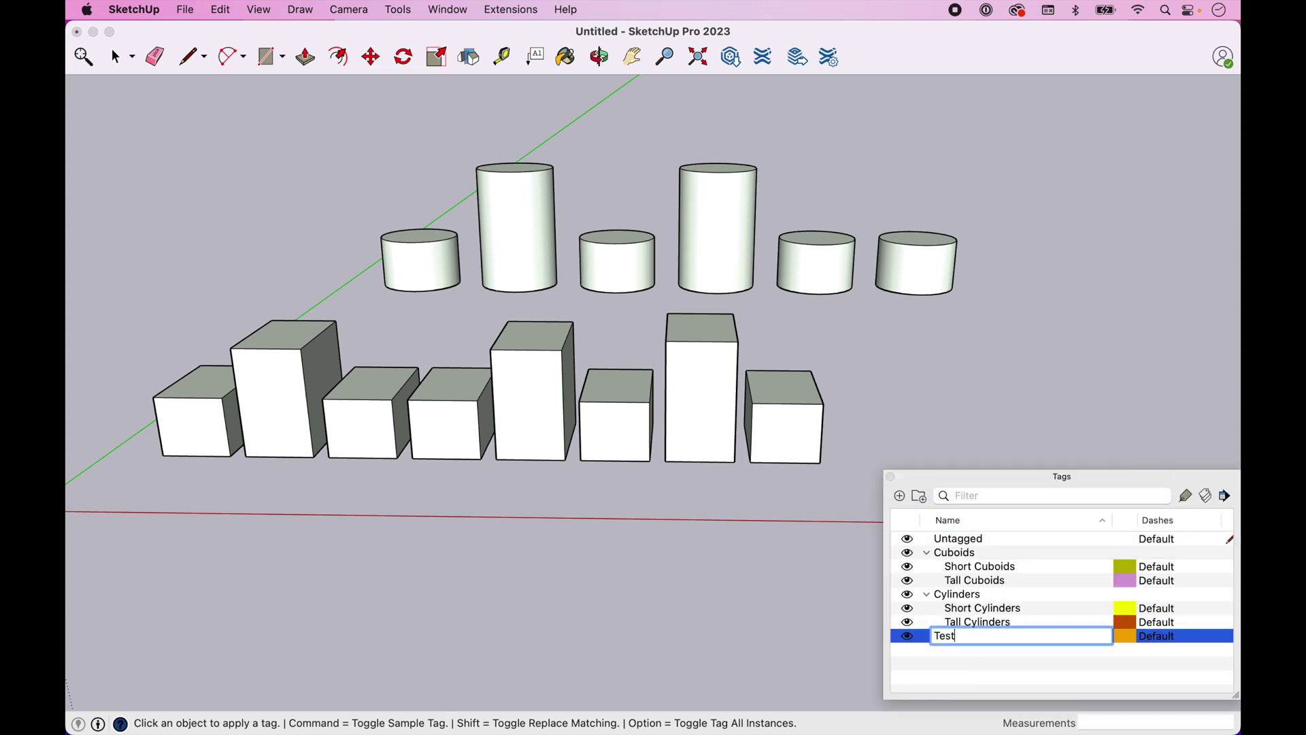
type(" Tag")
key("Return")
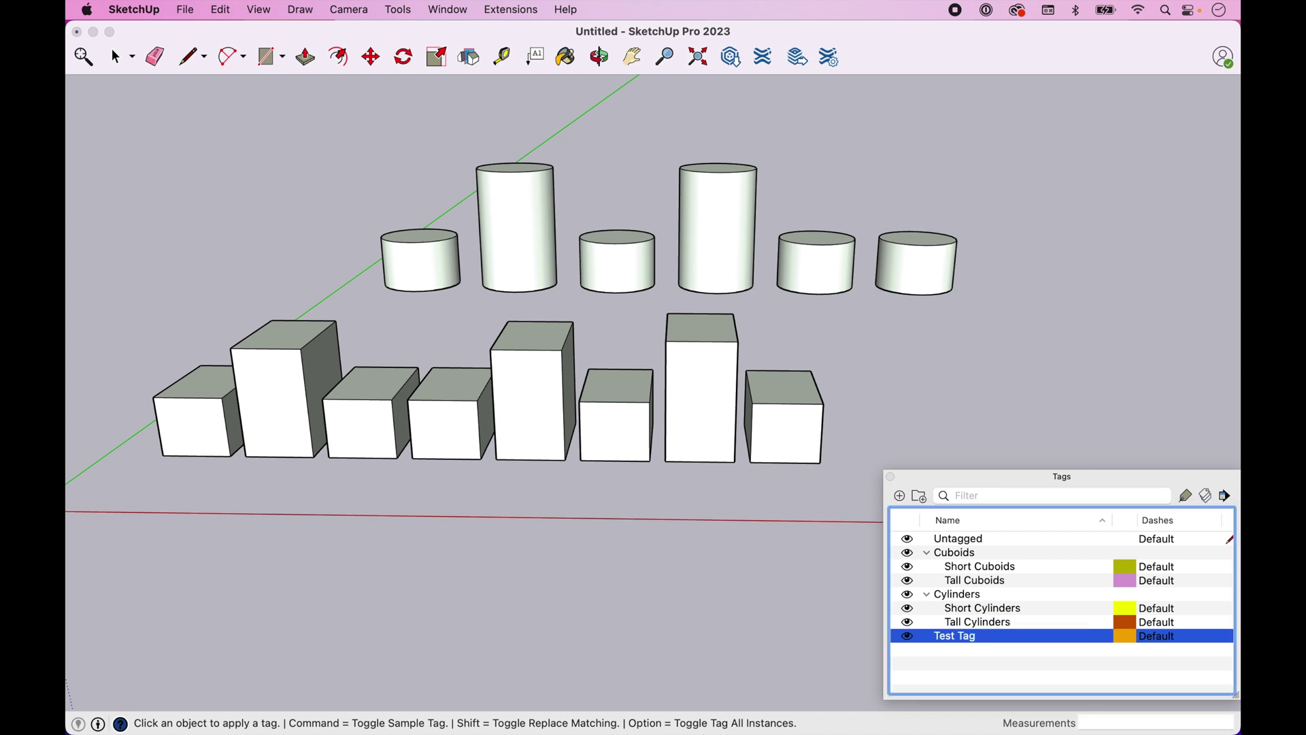
left_click(1185, 496)
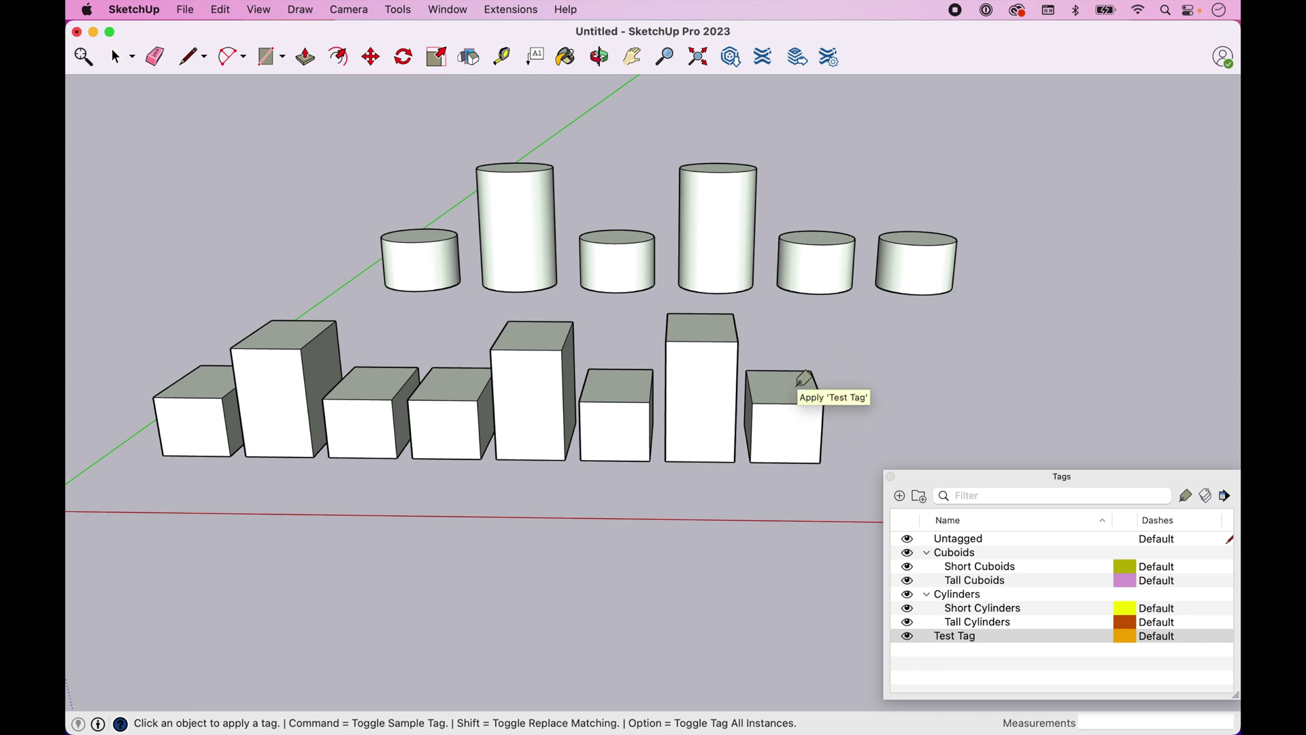
Toggle Short Cuboids and Test Tag visibility to confirm the cuboid's new tag.
left_click(908, 568)
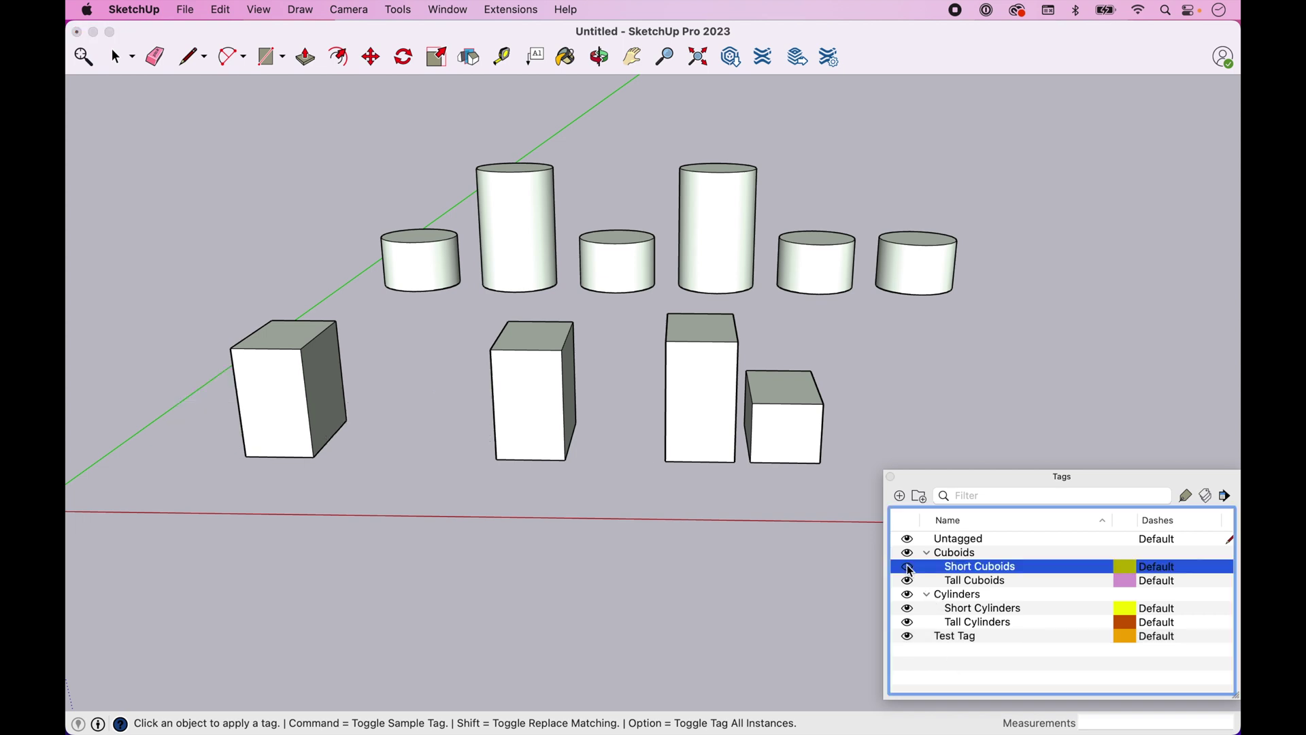
left_click(908, 567)
left_click(908, 567)
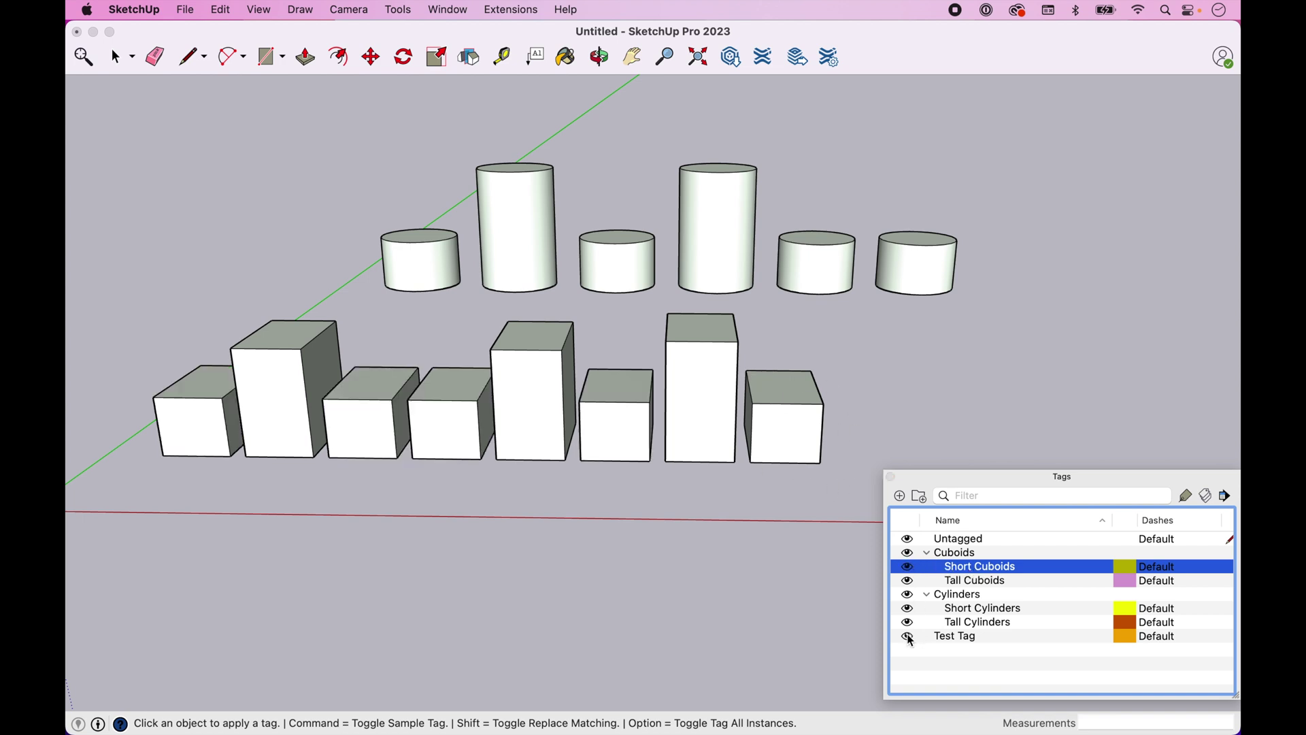
left_click(909, 638)
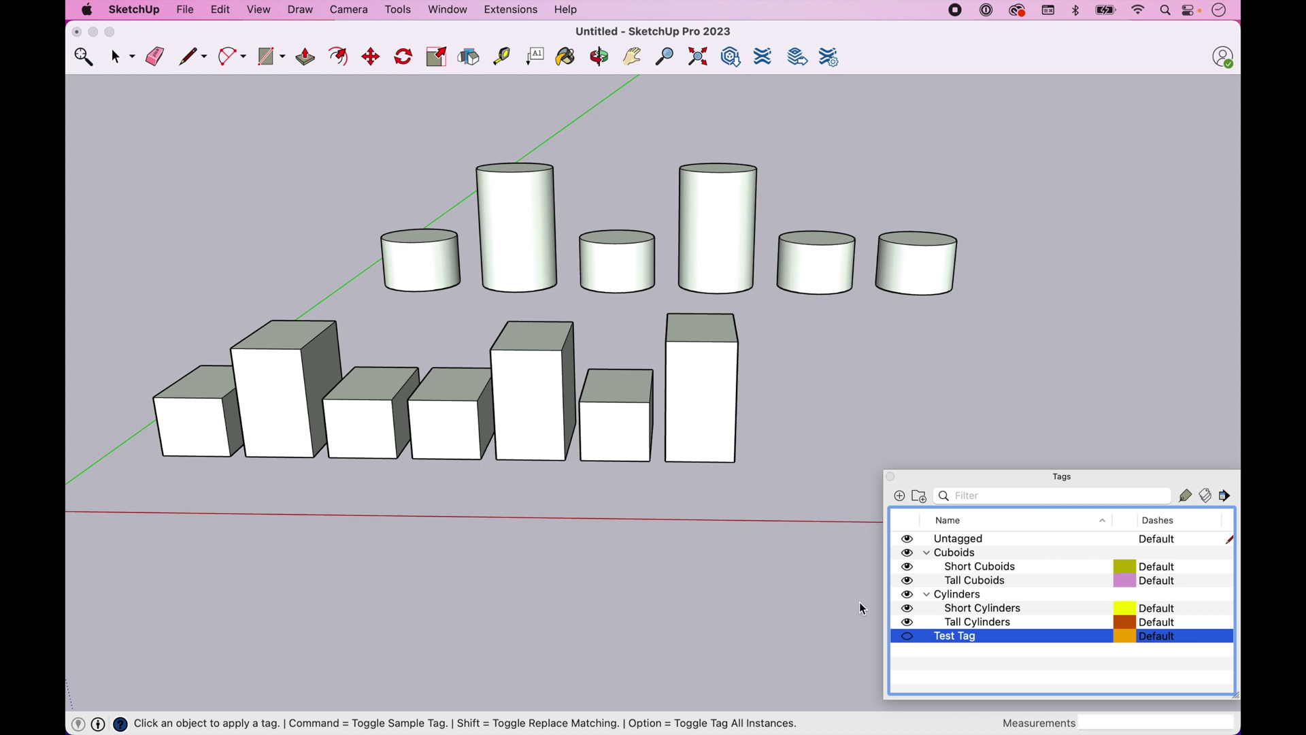
left_click(908, 637)
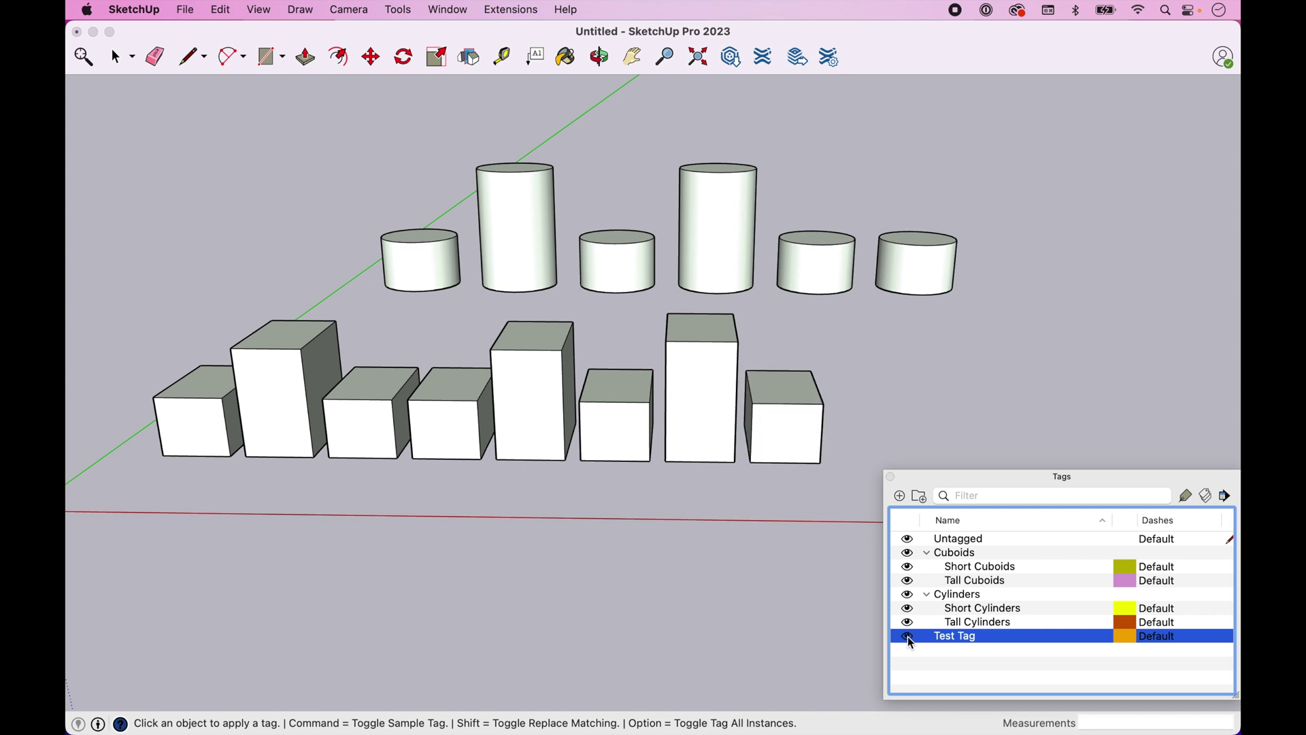
Draw a rectangle to the right of the front row of cuboids.
left_click_drag(997, 478, 990, 490)
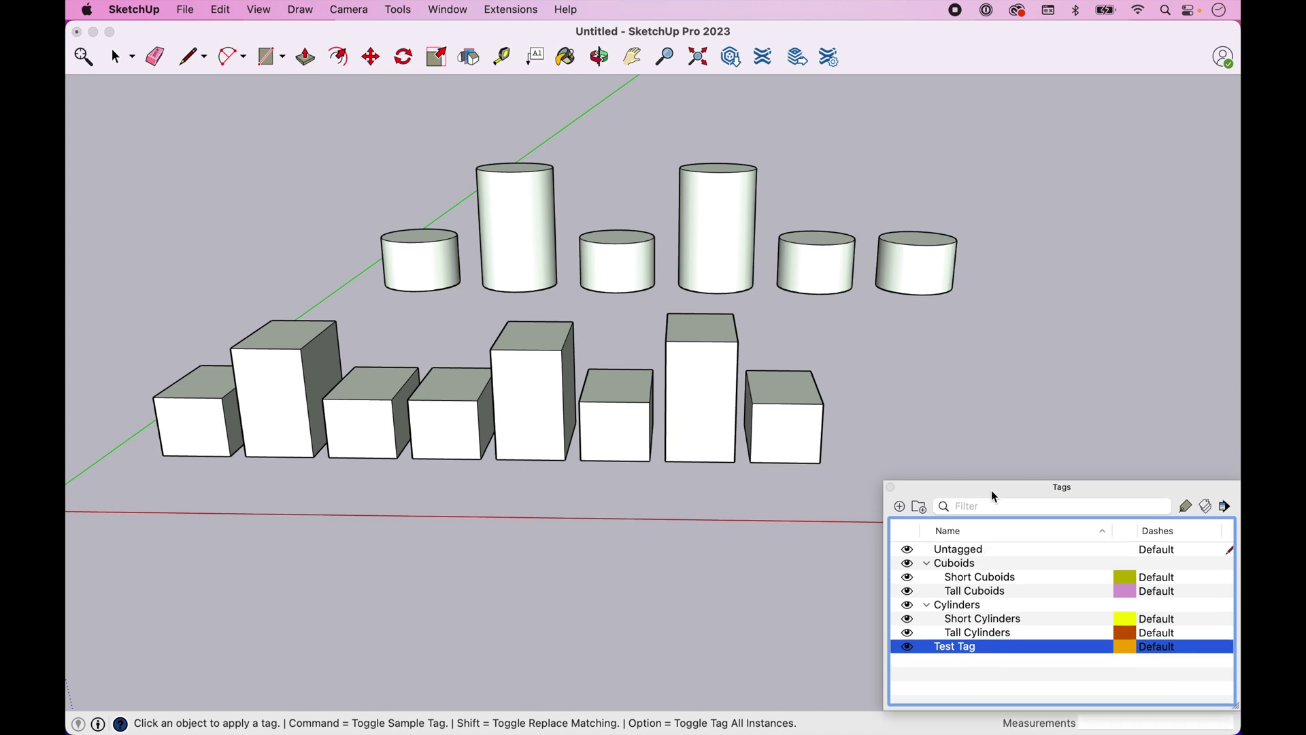
left_click(635, 65)
left_click_drag(898, 312, 886, 276)
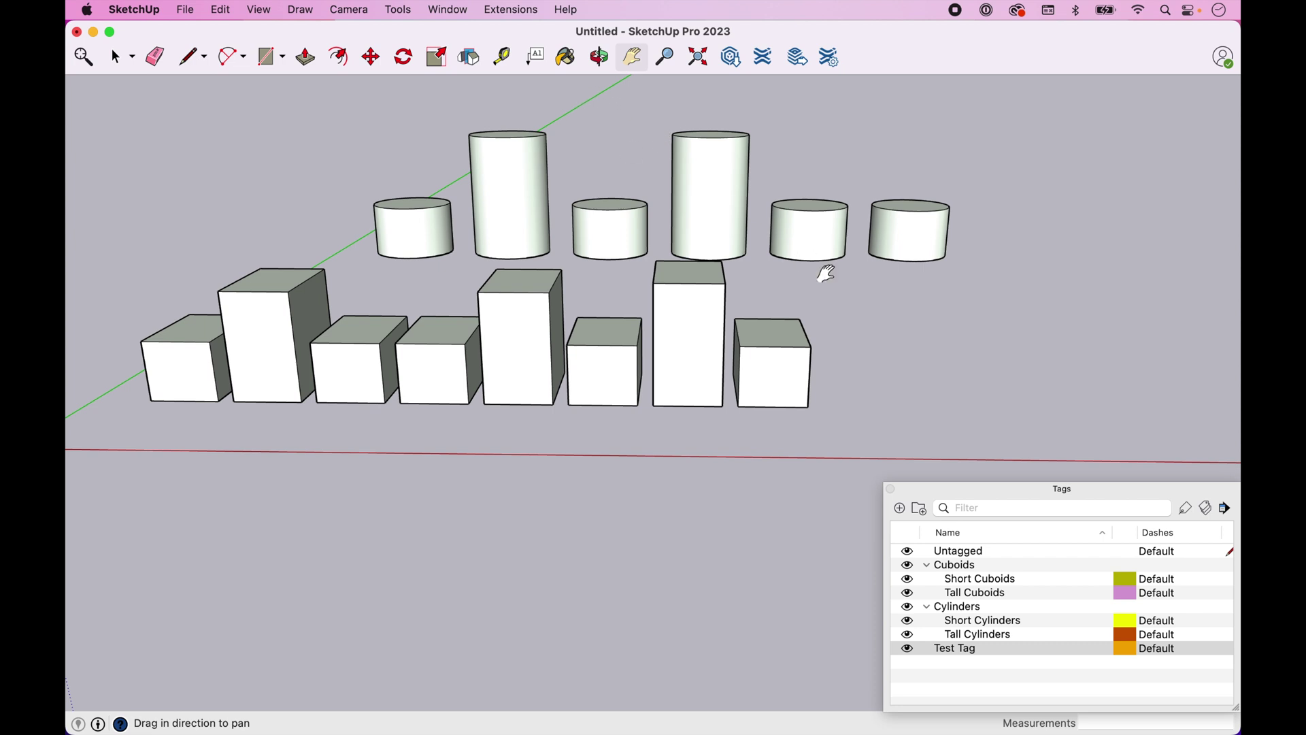
key("r")
left_click(872, 358)
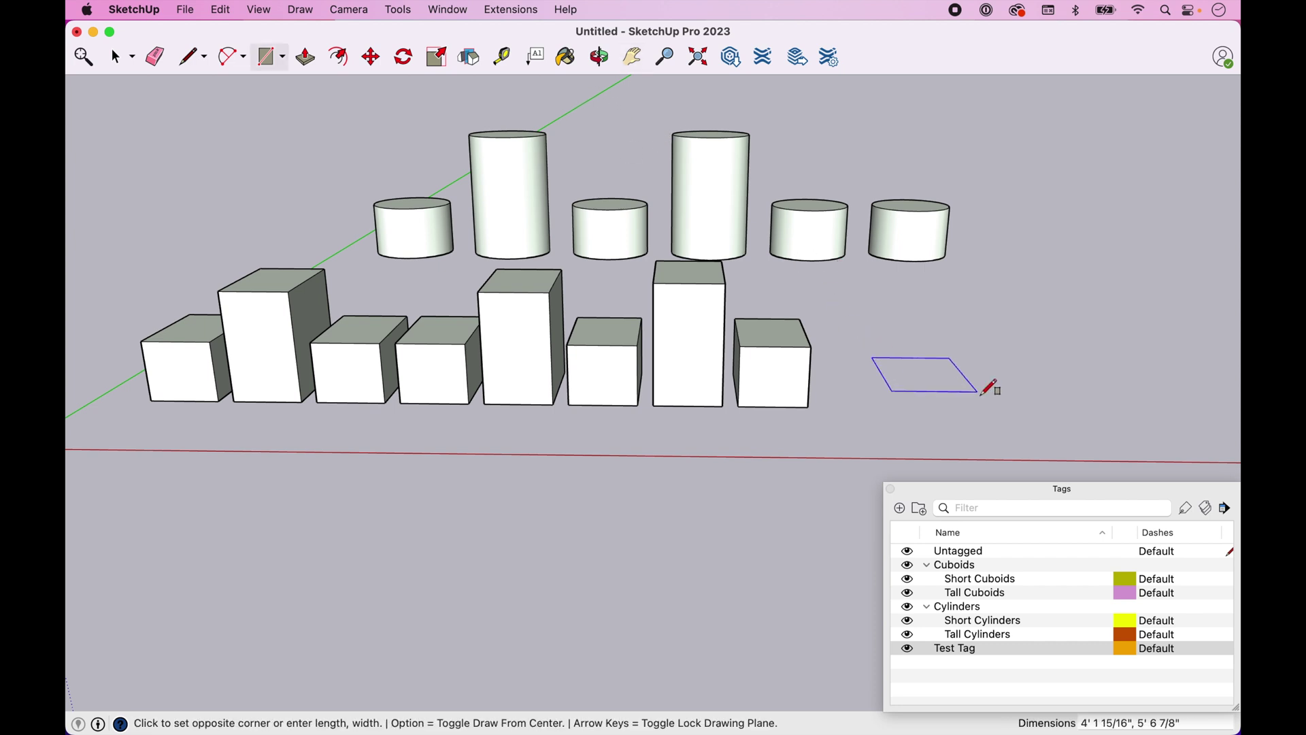
left_click(987, 402)
key("space")
Push/Pull the rectangle upward into a solid ninth box.
double_click(952, 393)
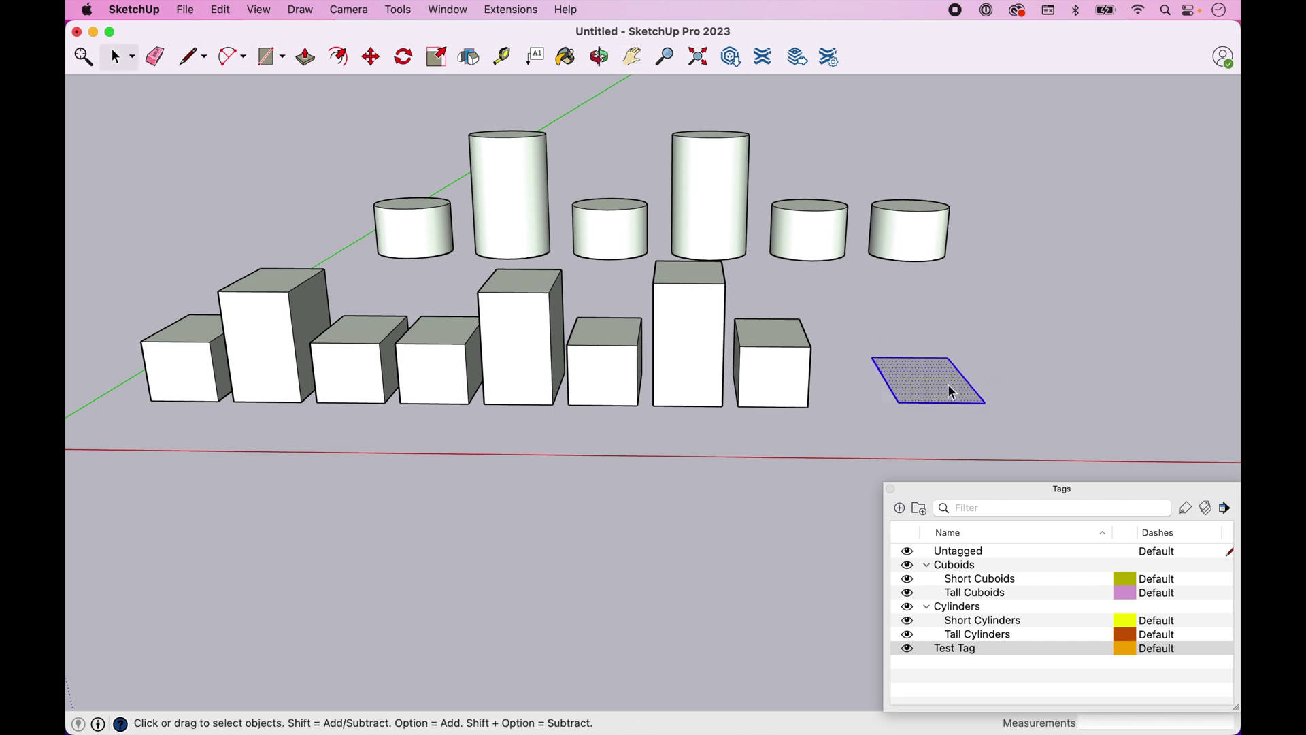
key("p")
left_click(948, 385)
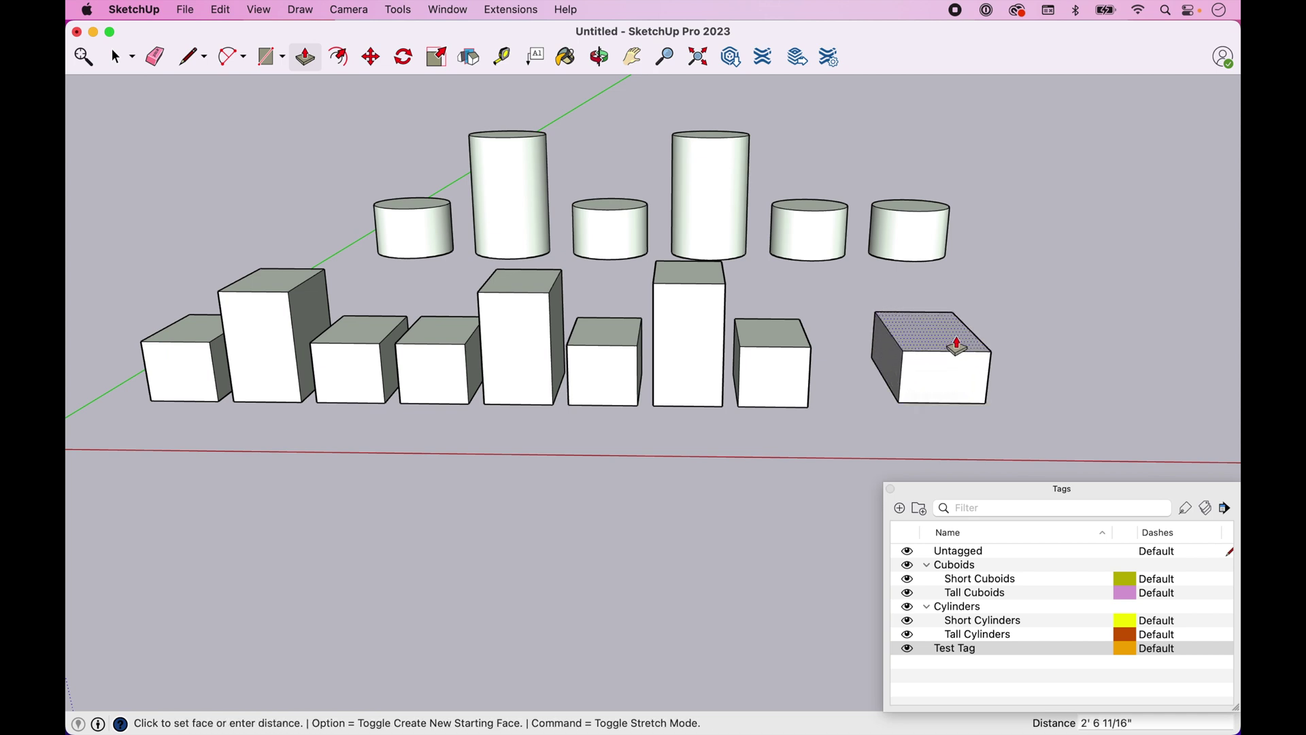
left_click(957, 345)
key("space")
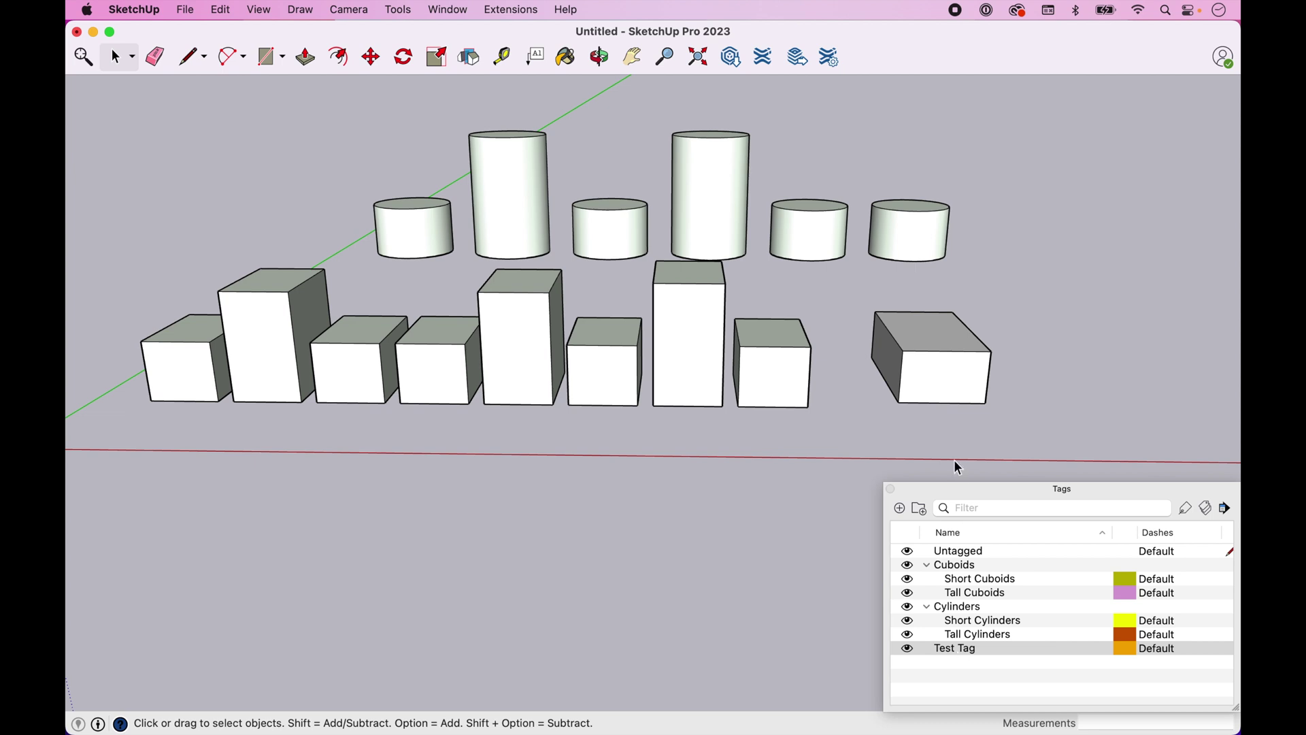
Make Test Tag the Tag tool's active tag and toggle its visibility off and on.
left_click(960, 651)
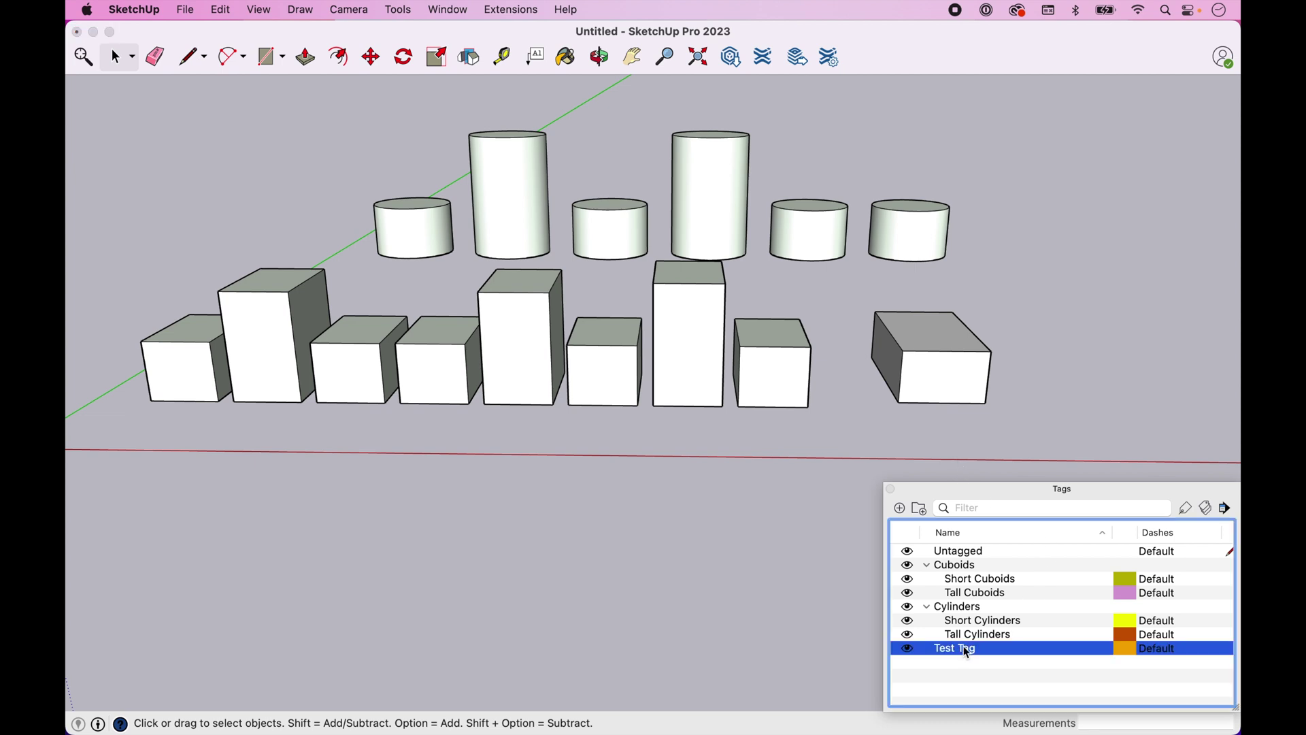
left_click(1188, 507)
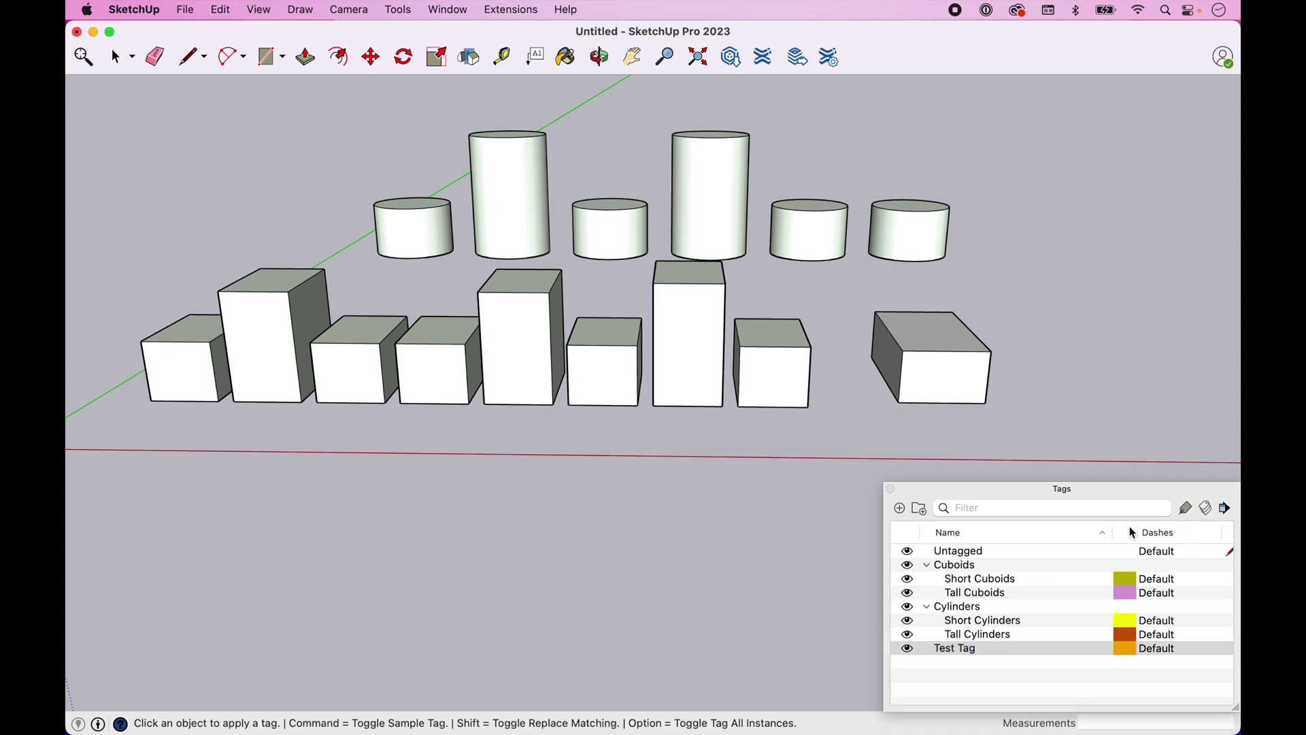
left_click(937, 649)
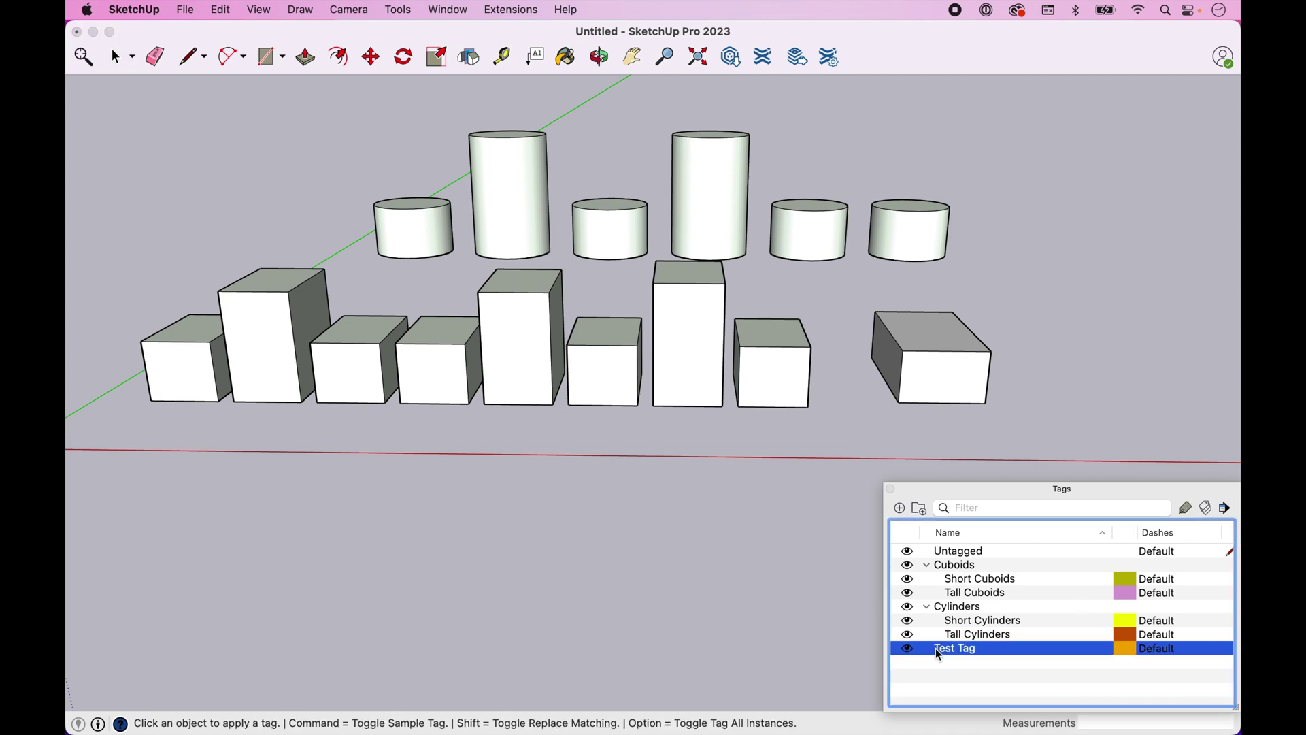
left_click(1184, 510)
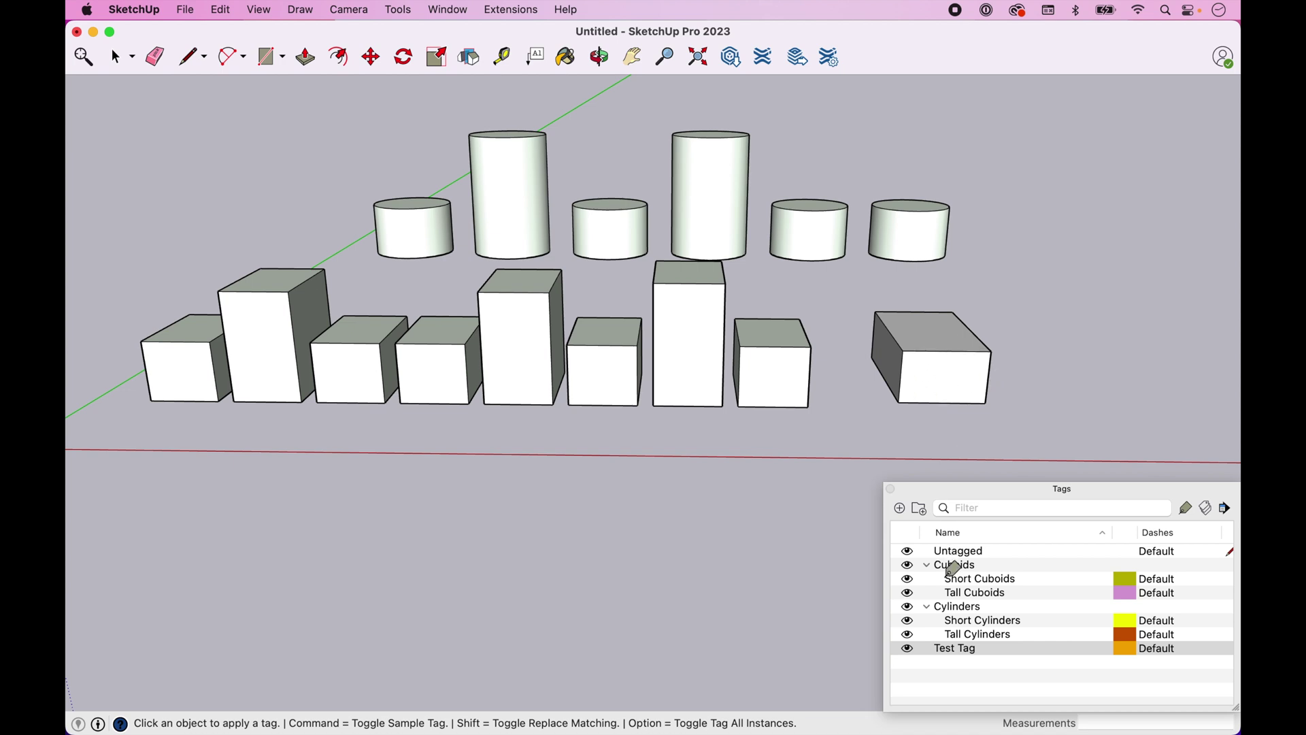
left_click(908, 650)
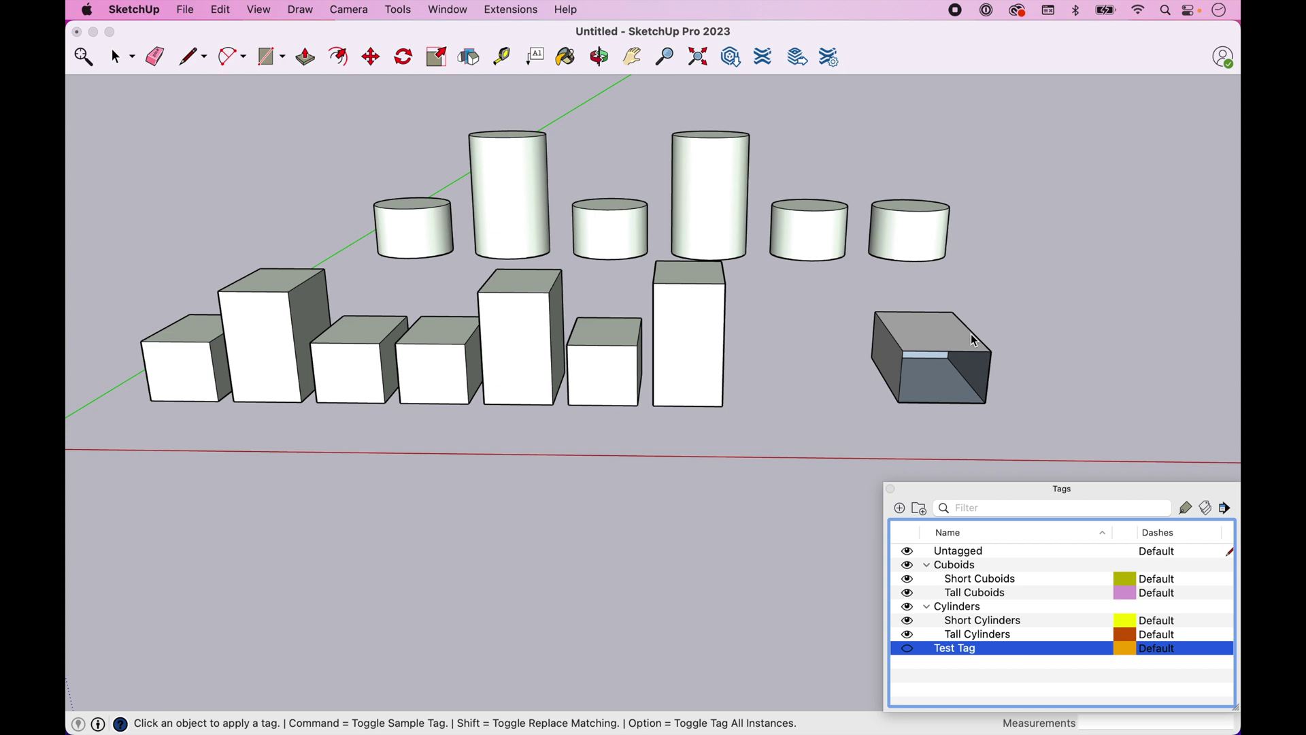
left_click(908, 650)
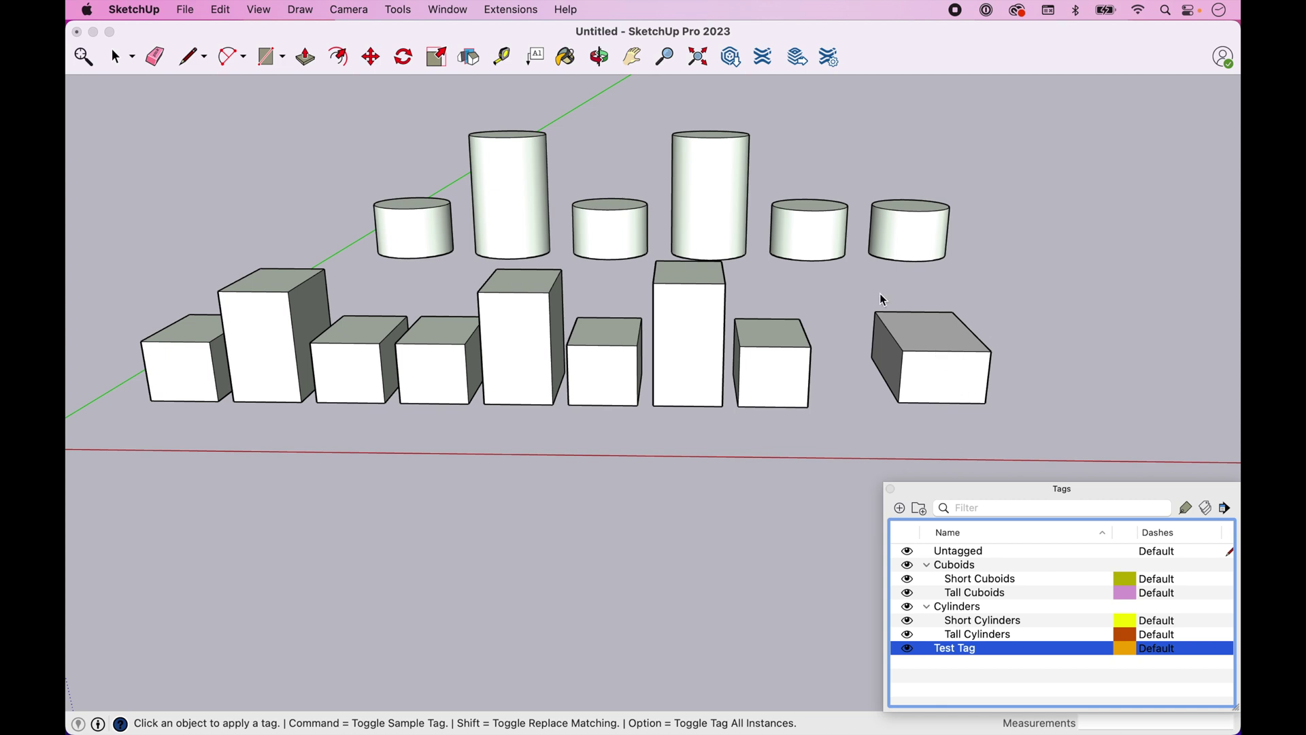
Assign Test Tag to the whole right-hand box and verify it hides and reappears.
left_click(932, 349)
key("space")
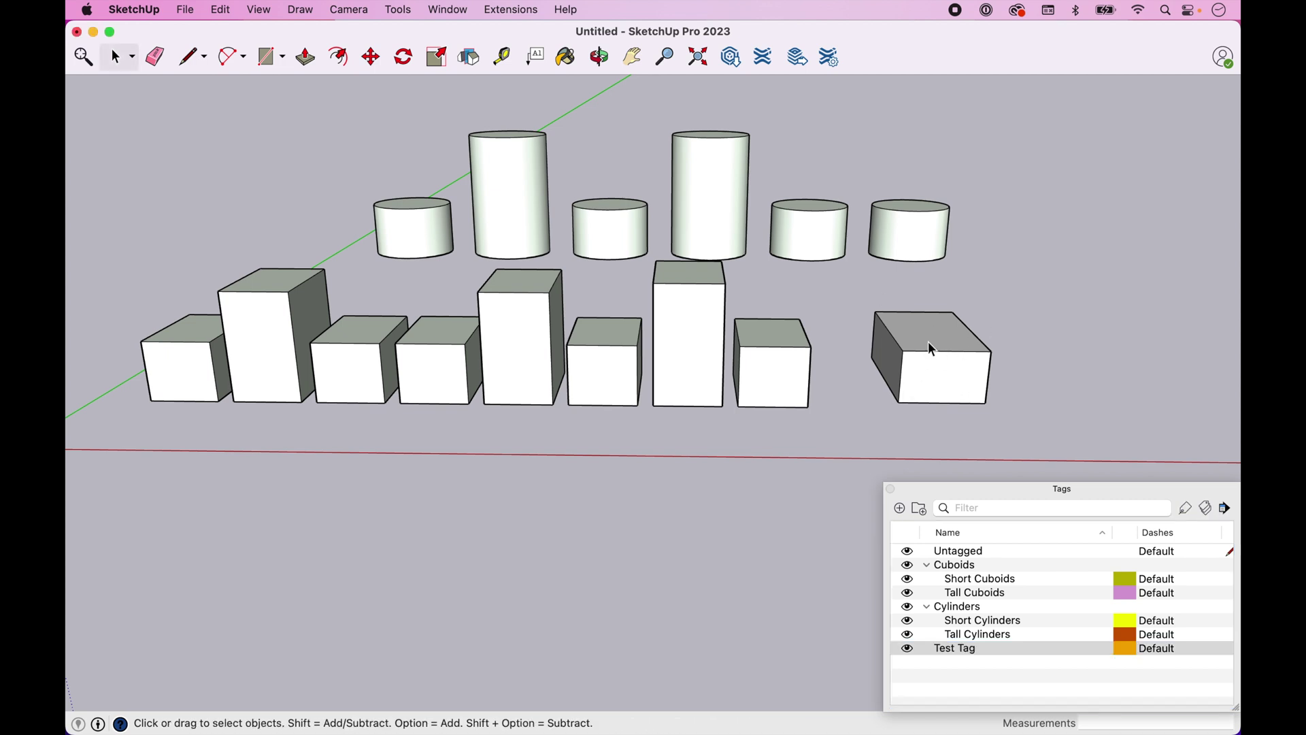
left_click(932, 349)
triple_click(932, 349)
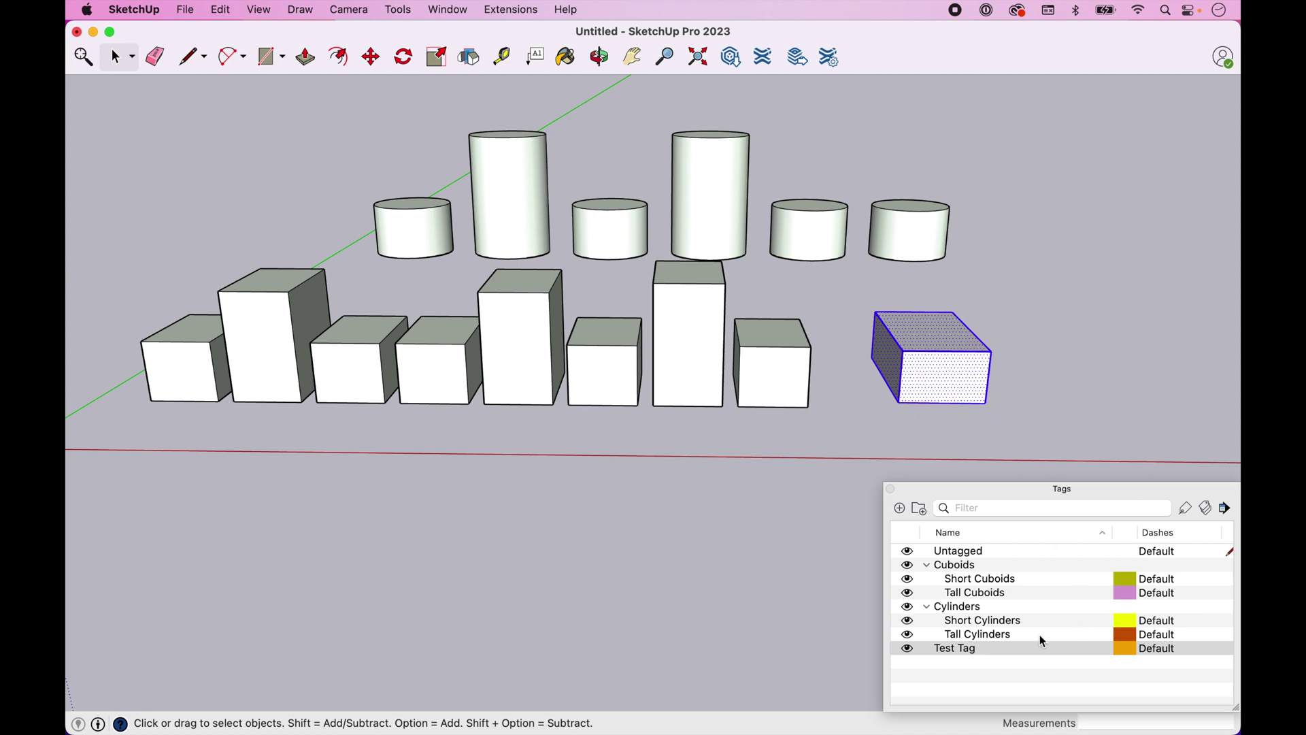
left_click(1187, 509)
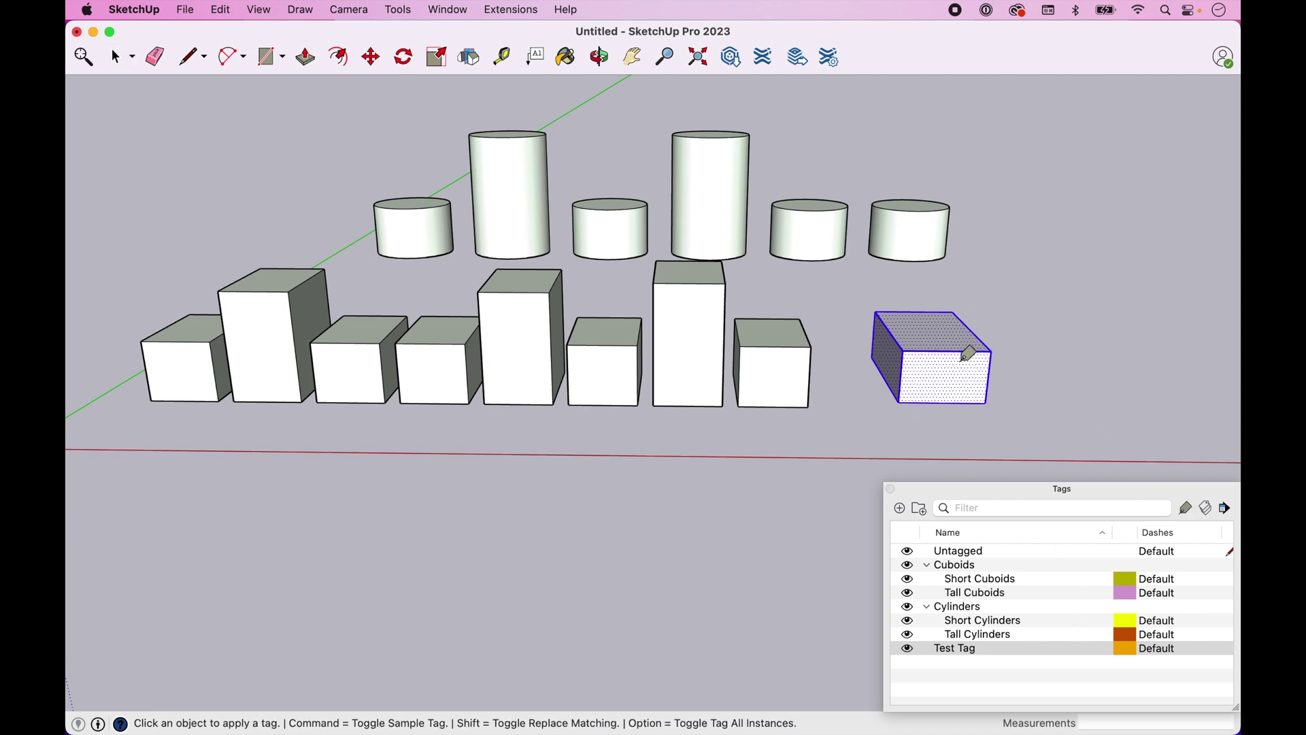
key("space")
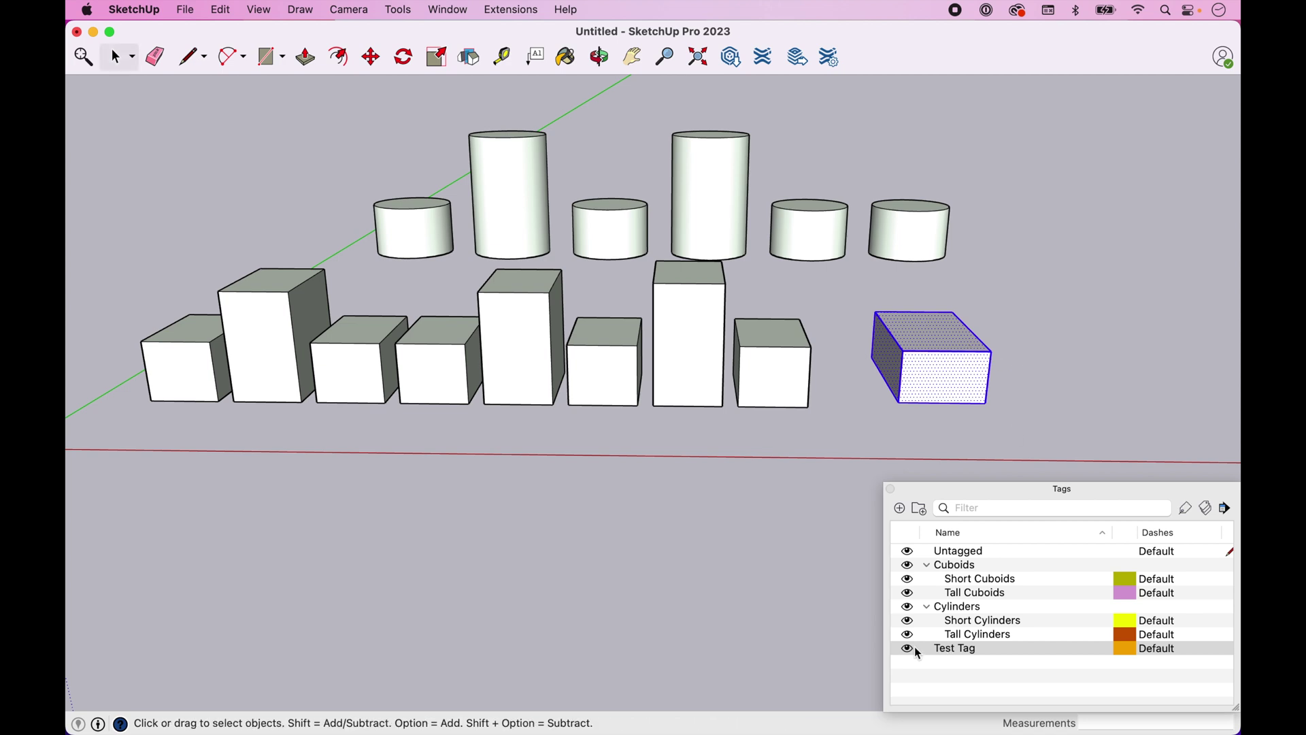
left_click(909, 648)
left_click(908, 649)
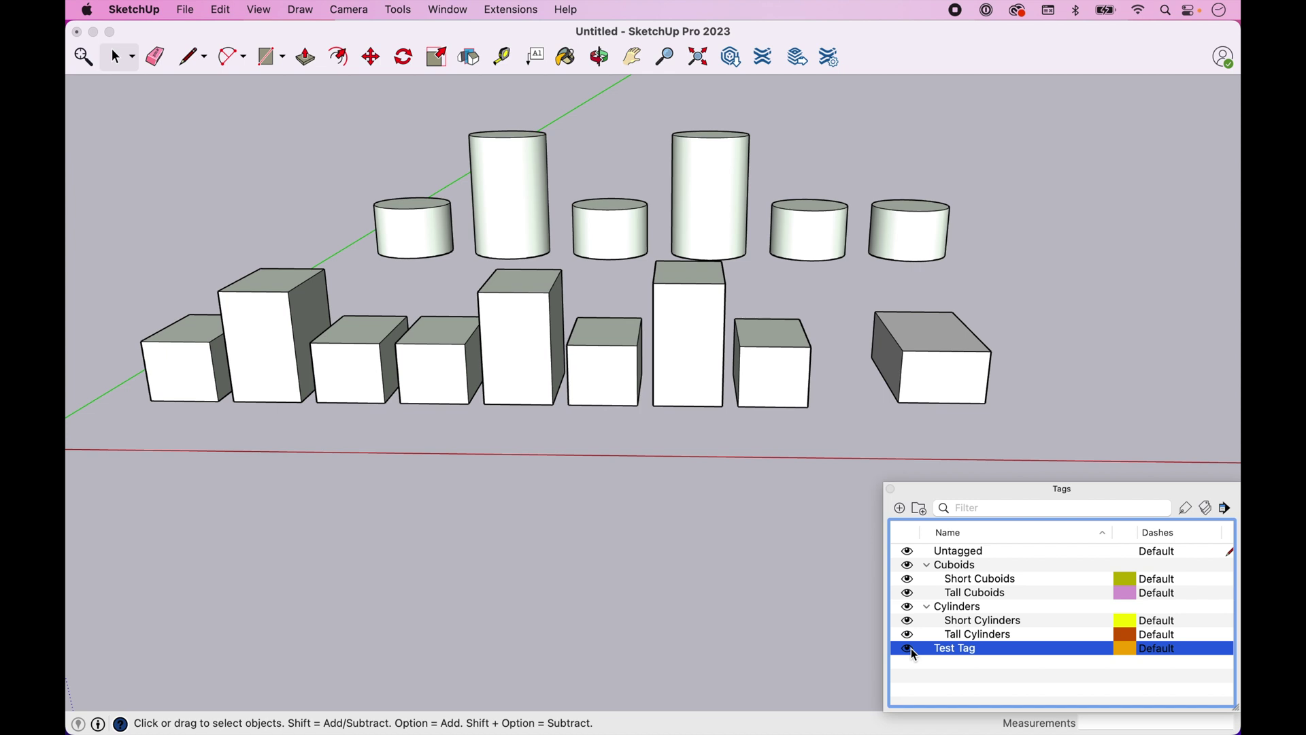
Explode the Cylinders tag folder via Explode Tag Folder in the details menu.
left_click(956, 609)
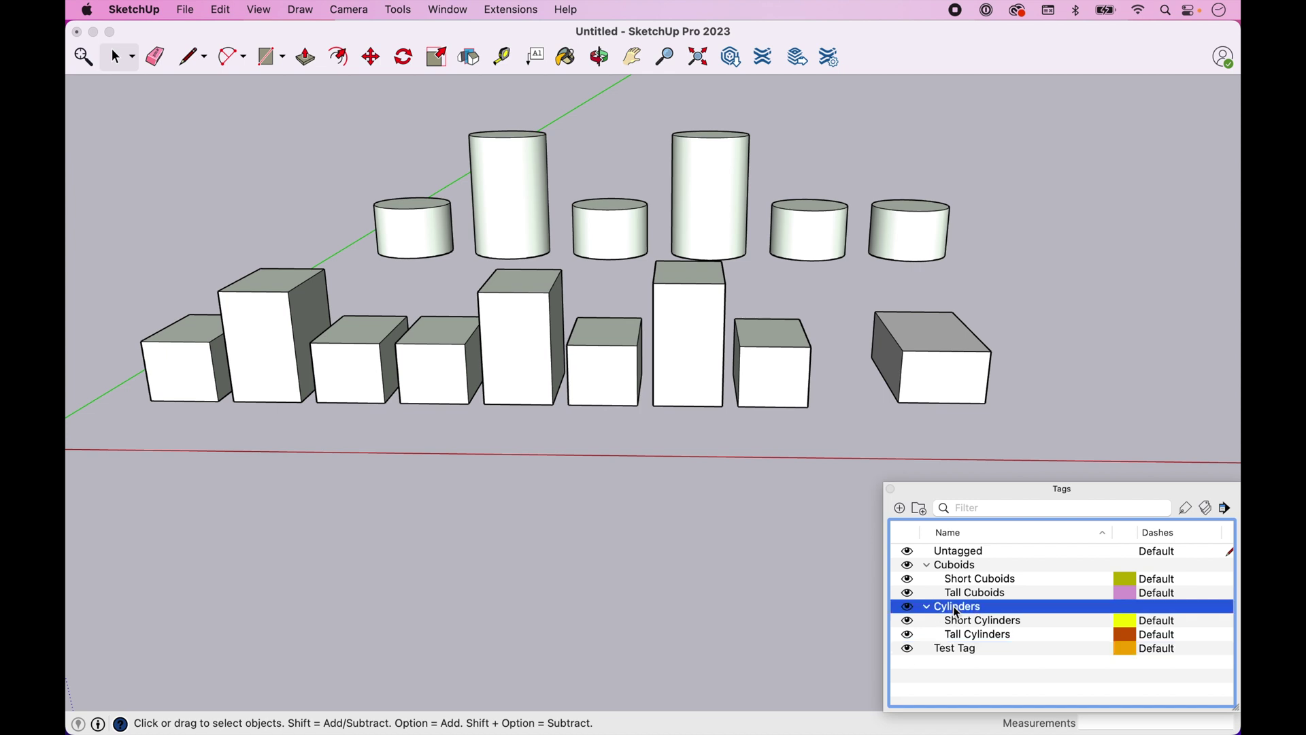
left_click(1227, 511)
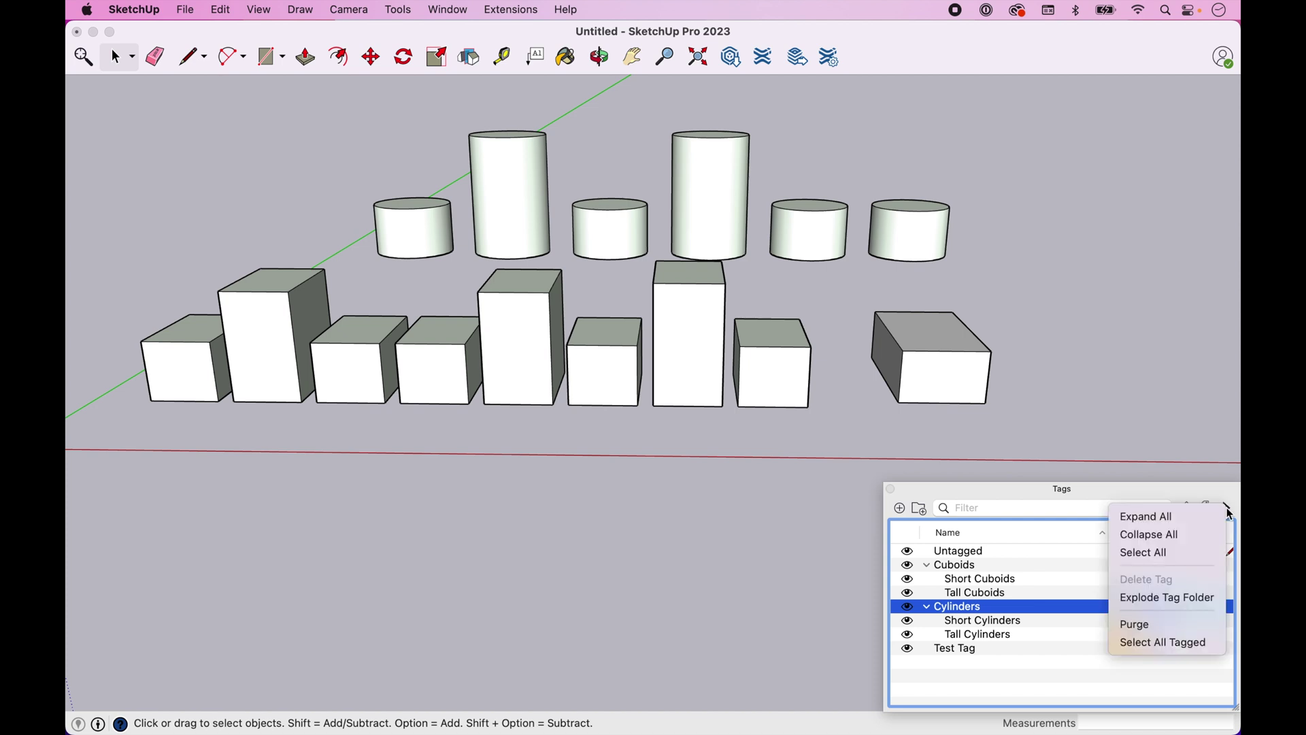
left_click(1204, 598)
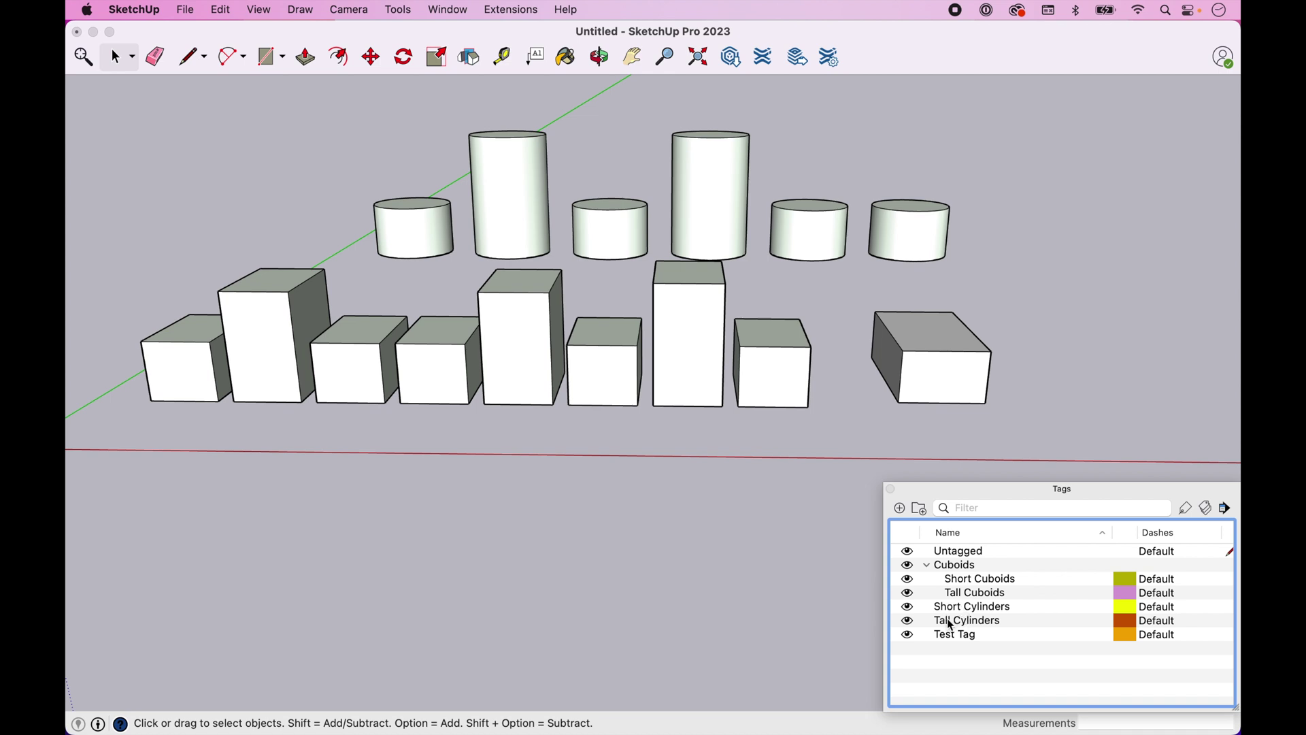
Toggle Short Cylinders and Tall Cylinders visibility off and on to check them.
left_click(908, 609)
left_click(909, 608)
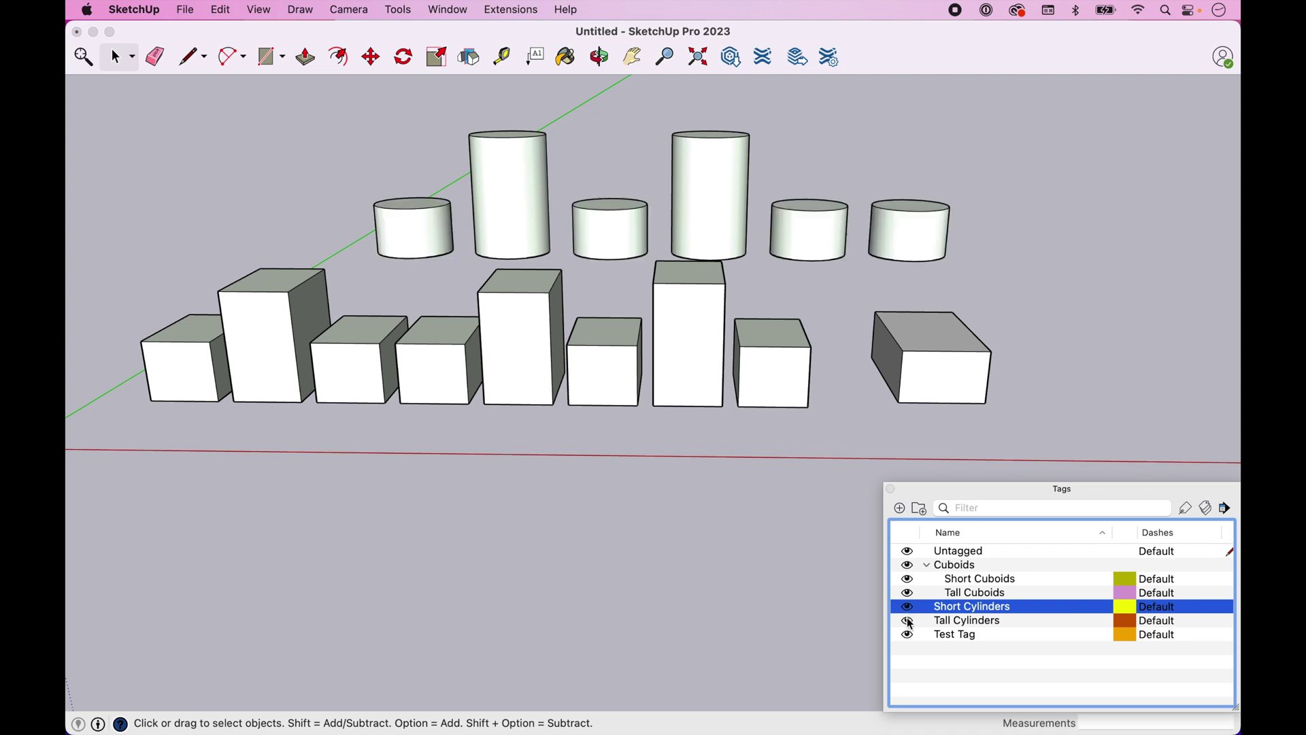
left_click(909, 622)
left_click(909, 622)
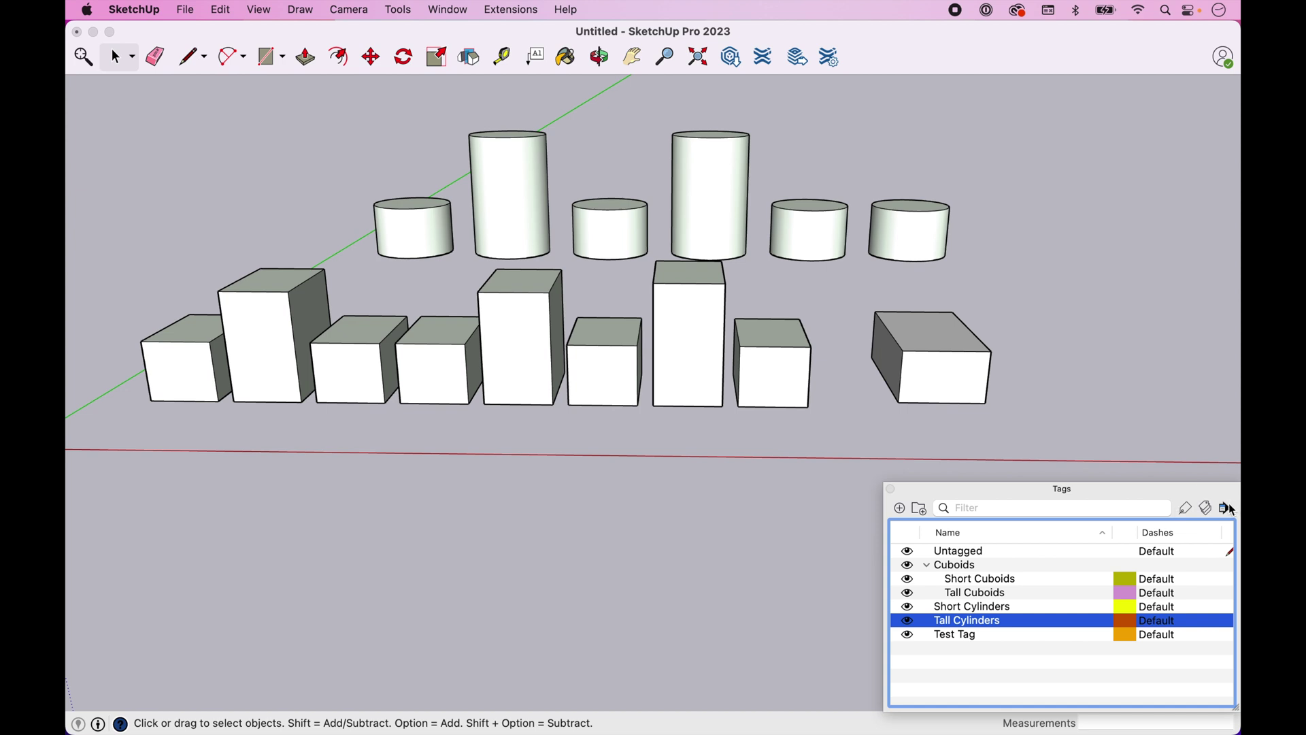
double_click(1161, 485)
double_click(1161, 484)
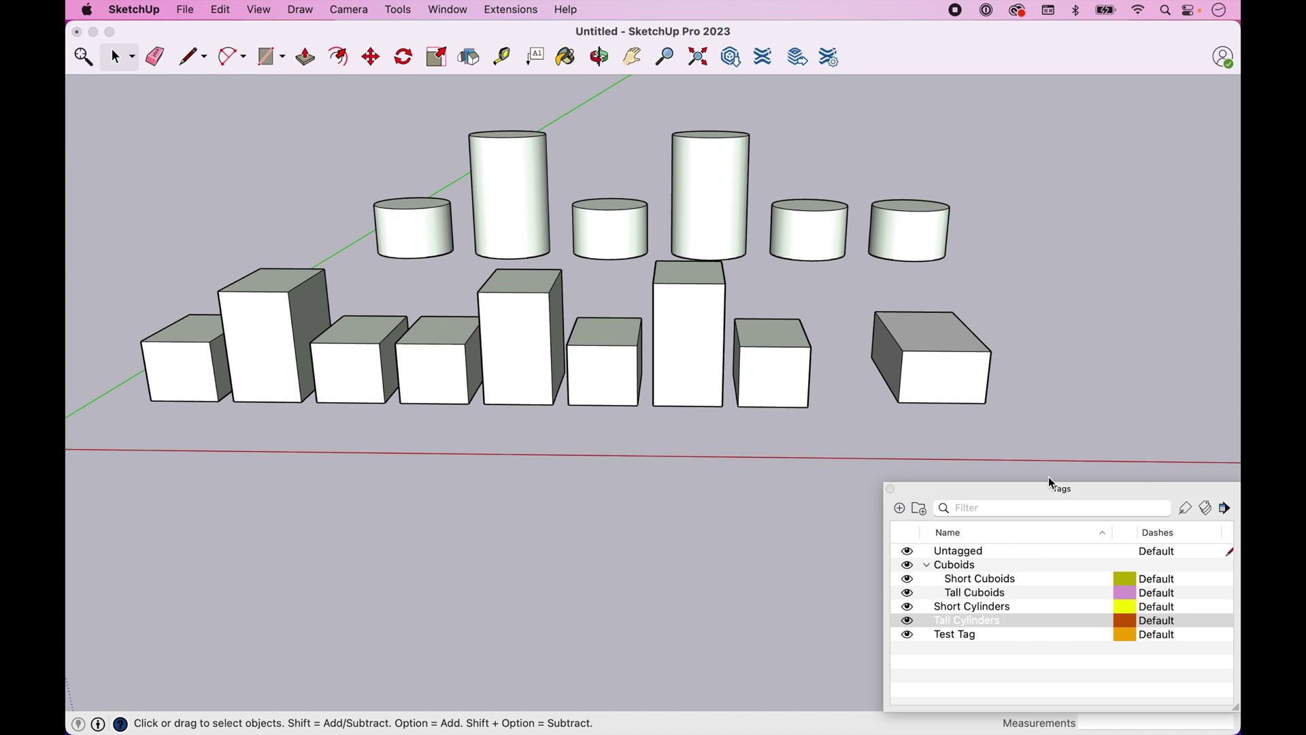
Add two new tags named 'not uset 1' and 'not used 2'.
left_click(902, 507)
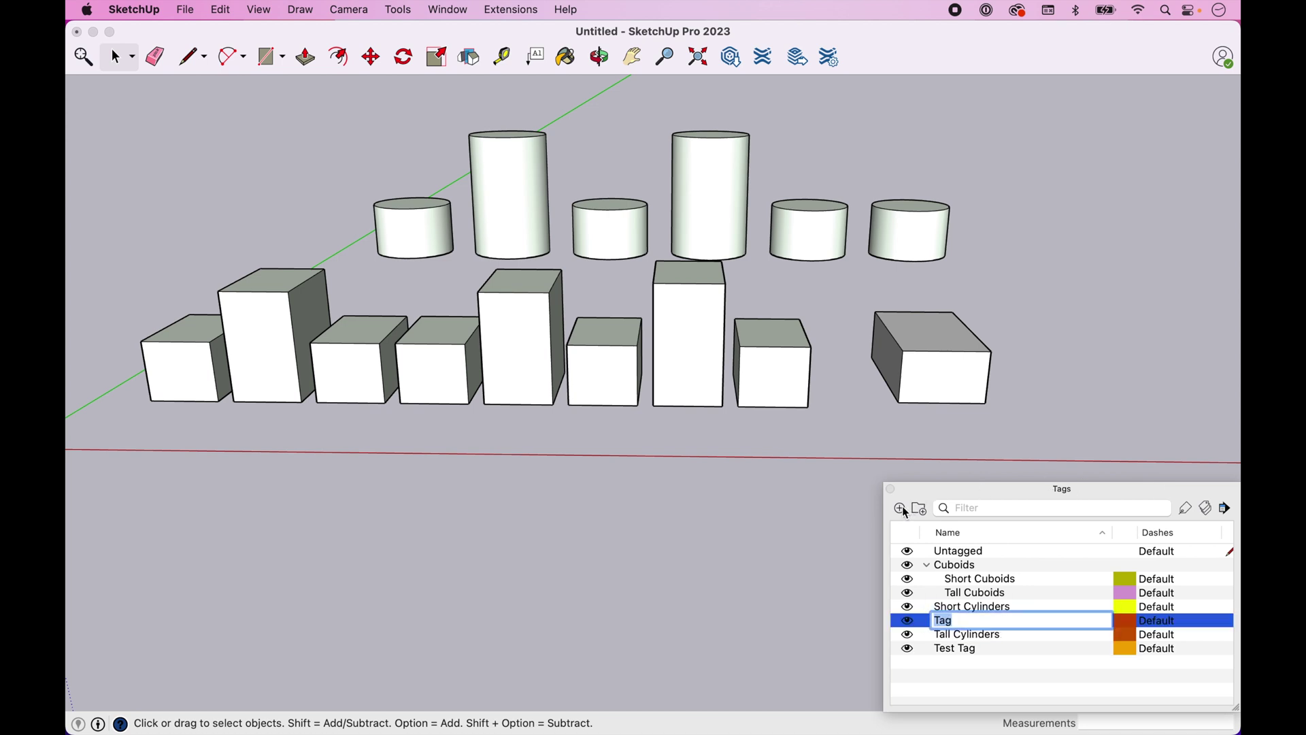
type("not uset 1")
key("Return")
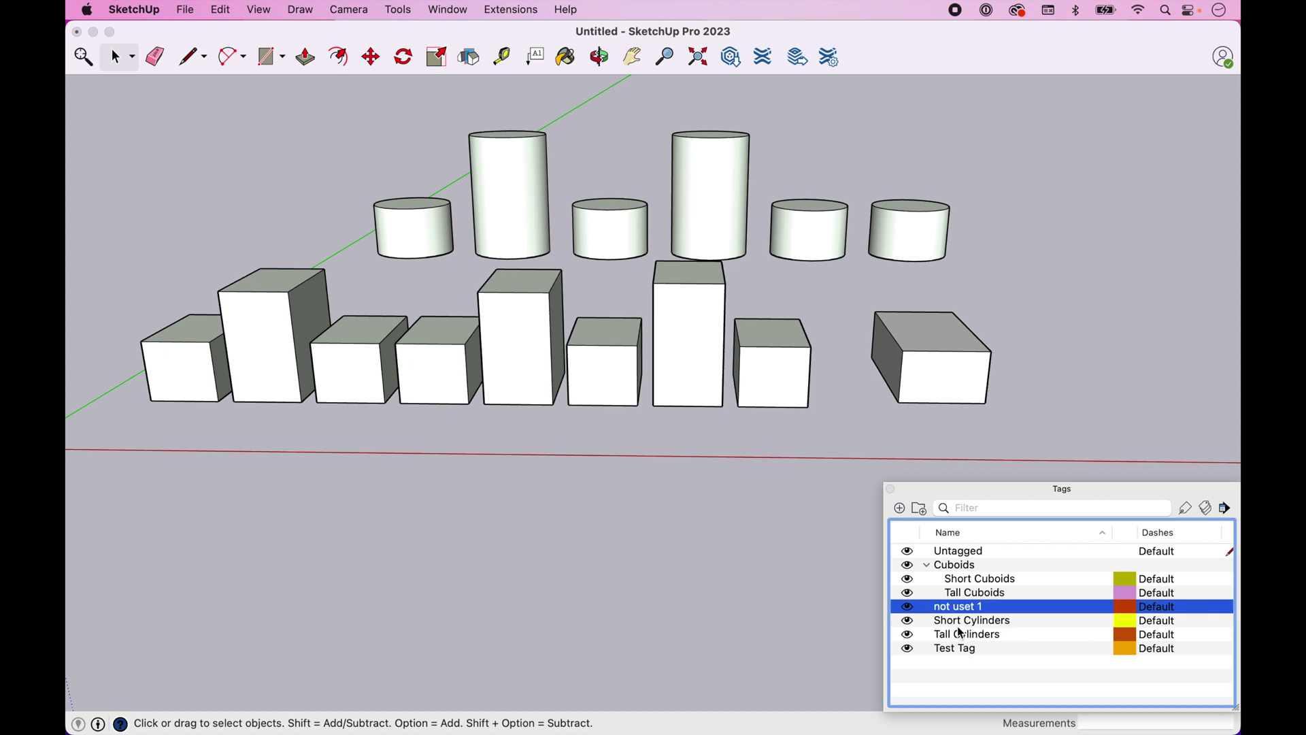
left_click(899, 509)
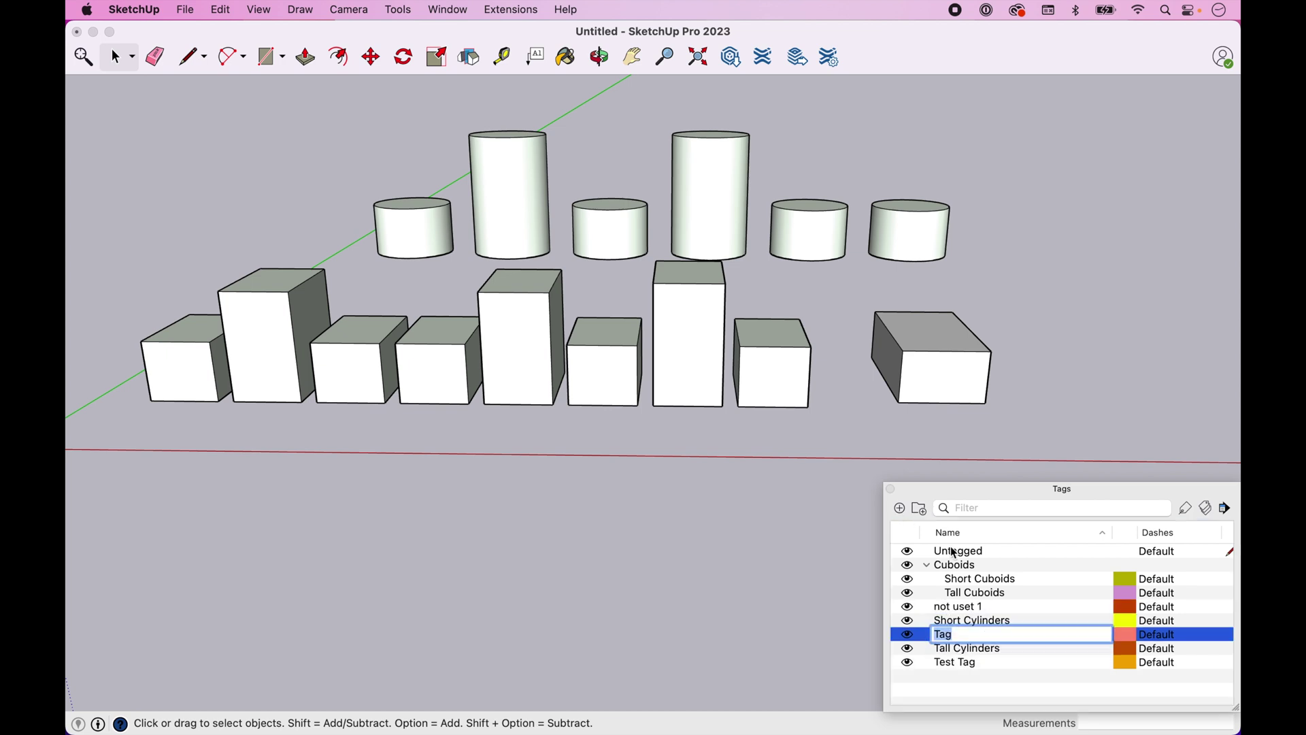
type("not used 2")
key("Return")
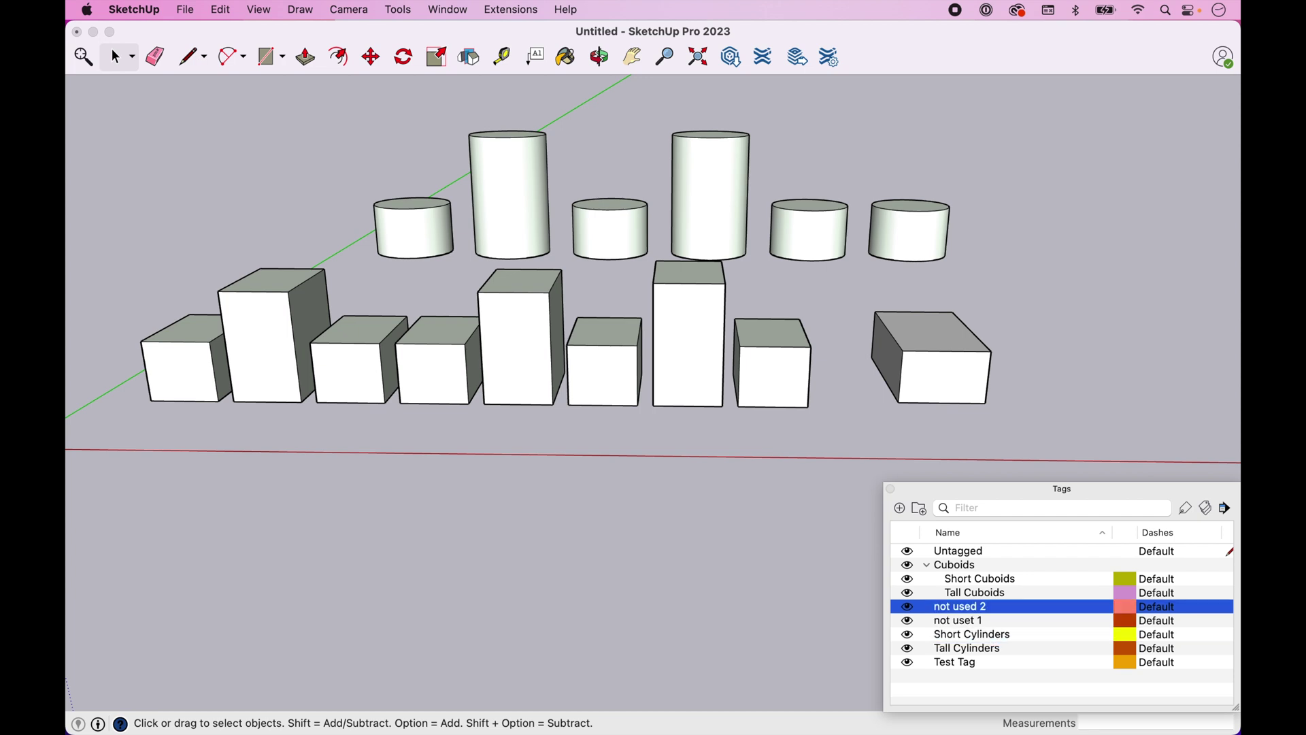
Correct the misspelled tag name to 'not used 1'.
double_click(970, 620)
left_click(982, 622)
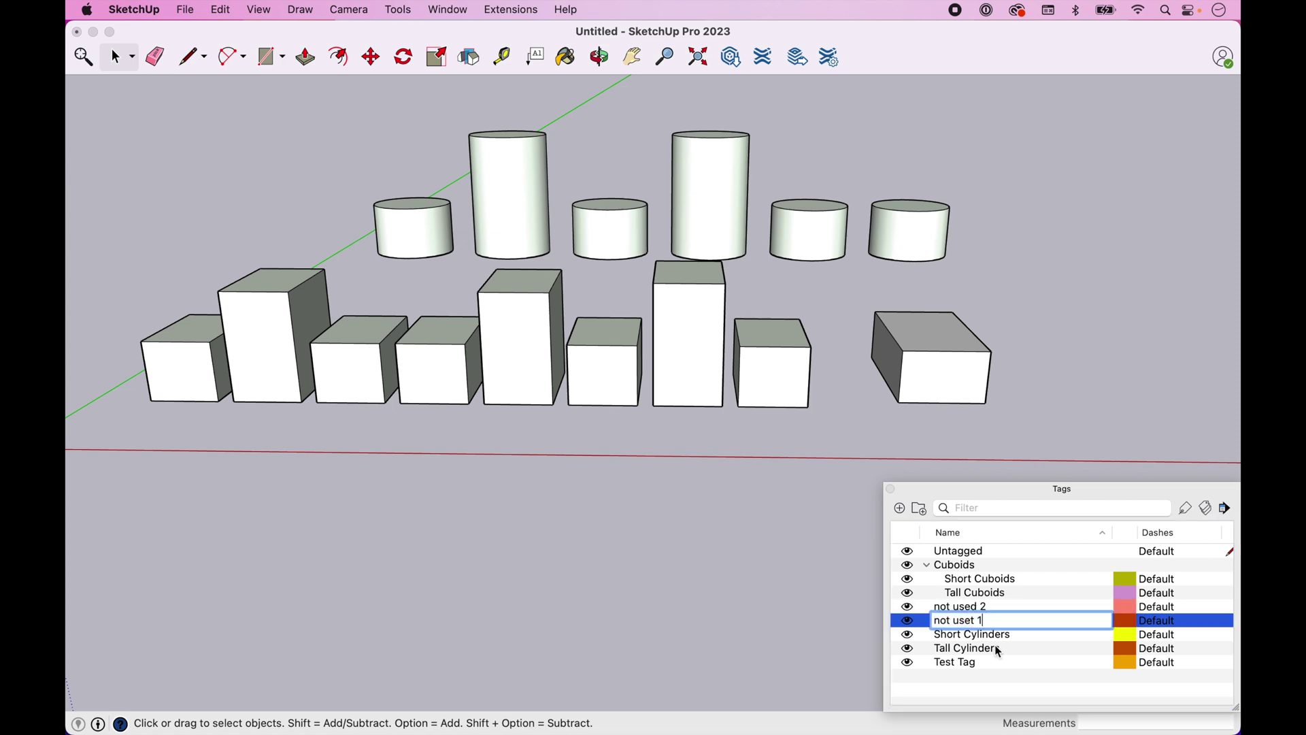
key("BackSpace")
type("d")
key("Return")
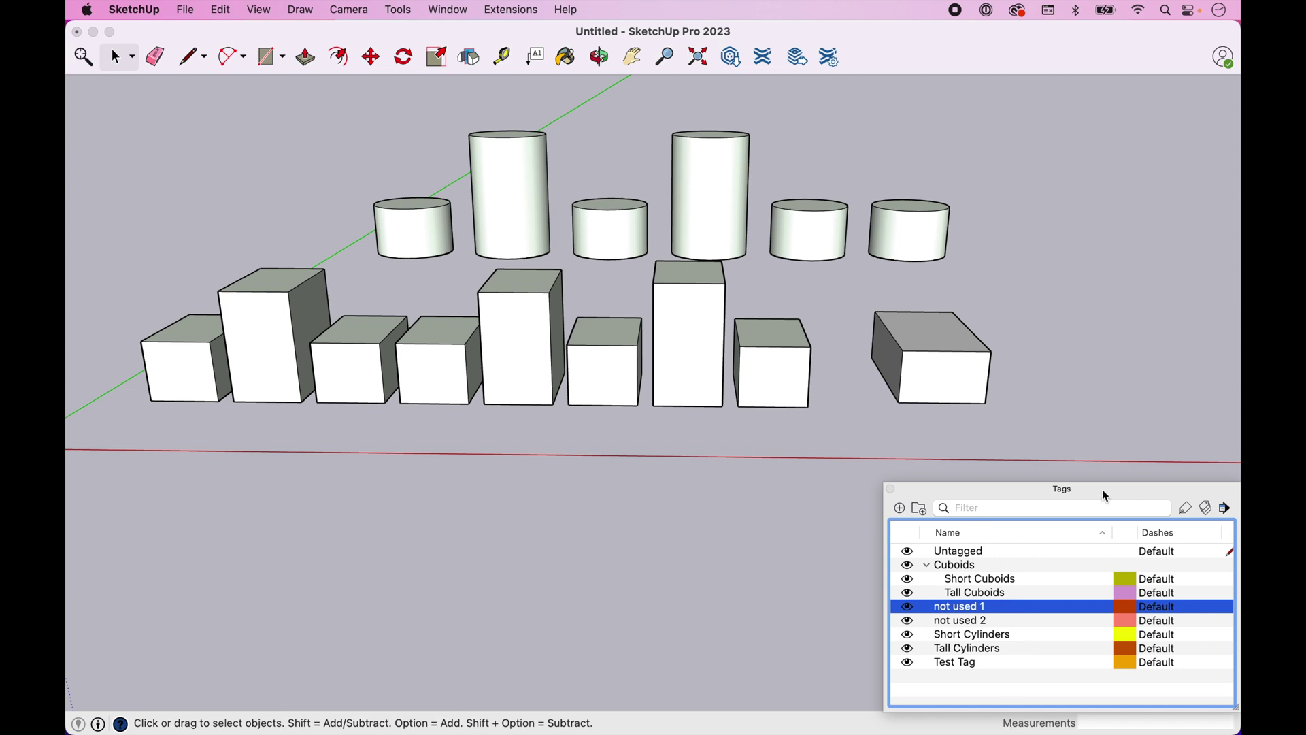
Purge unused tags so not used 1 and not used 2 are deleted.
left_click(974, 624)
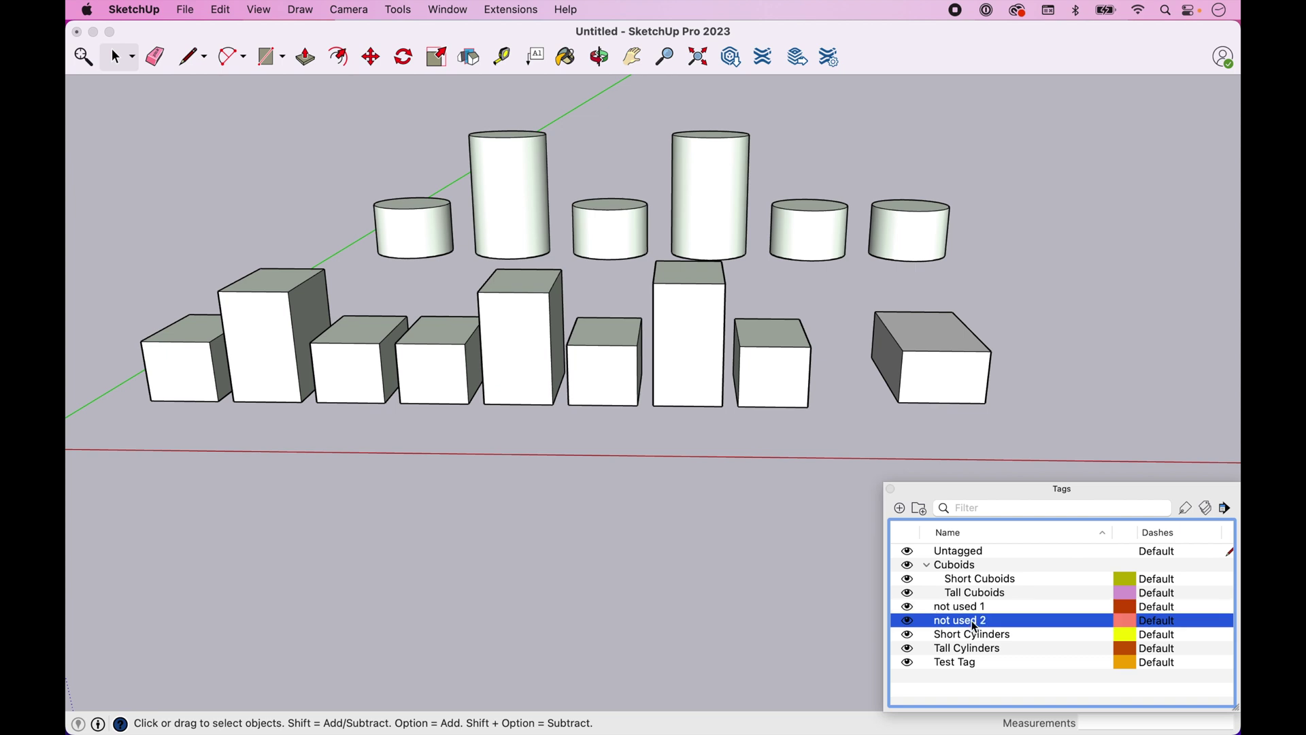
left_click(968, 607)
left_click(967, 619)
left_click(966, 607)
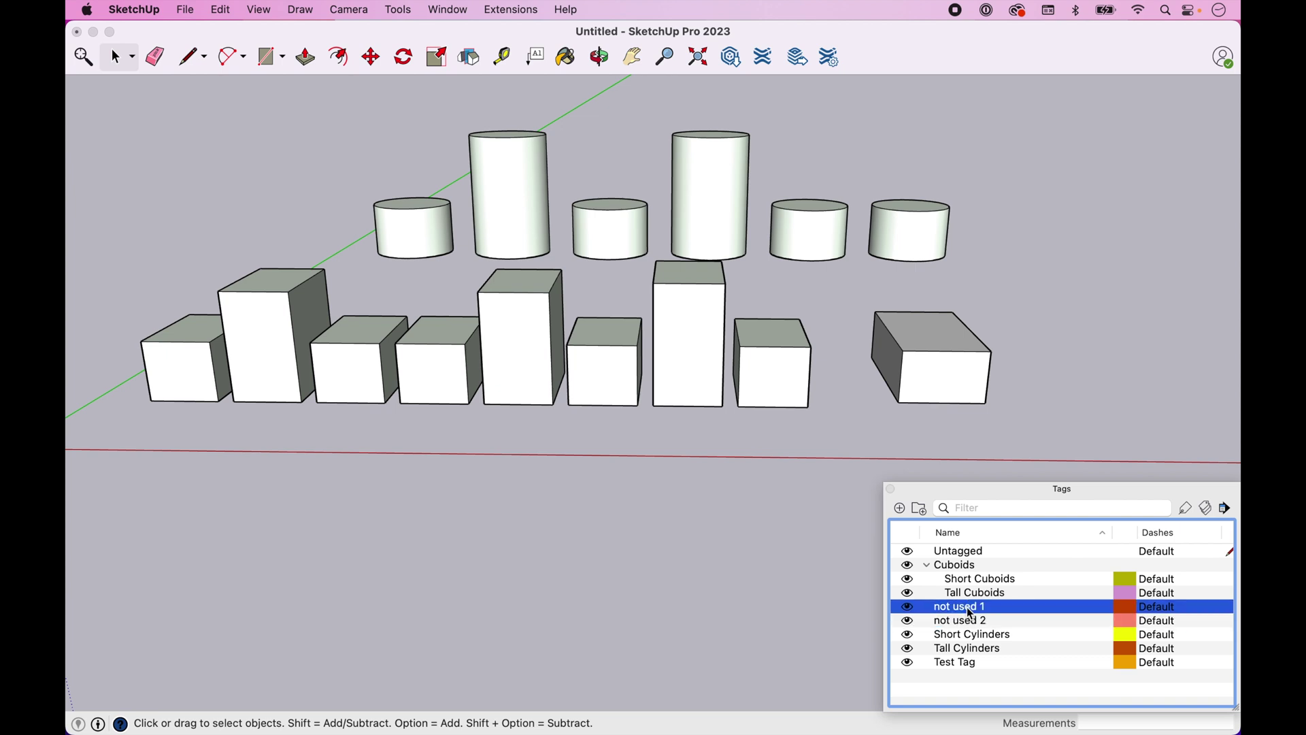
left_click(1226, 509)
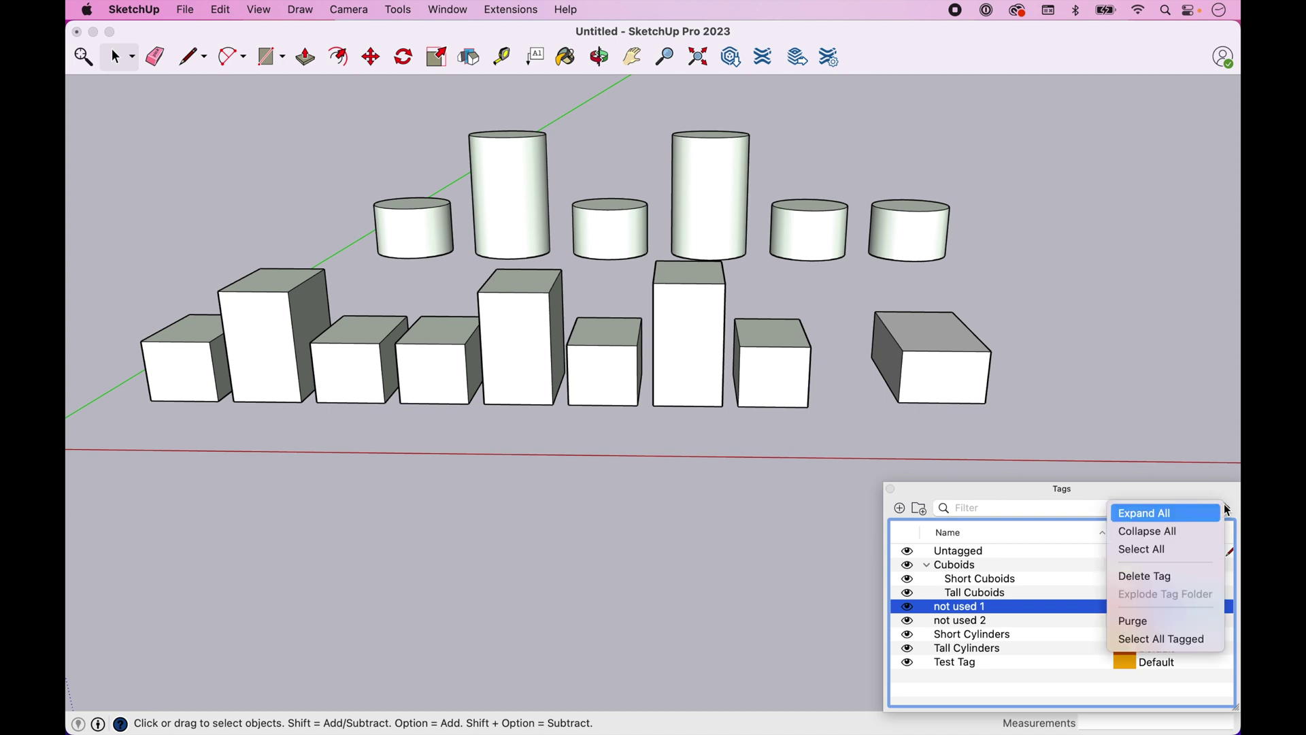
left_click(1179, 621)
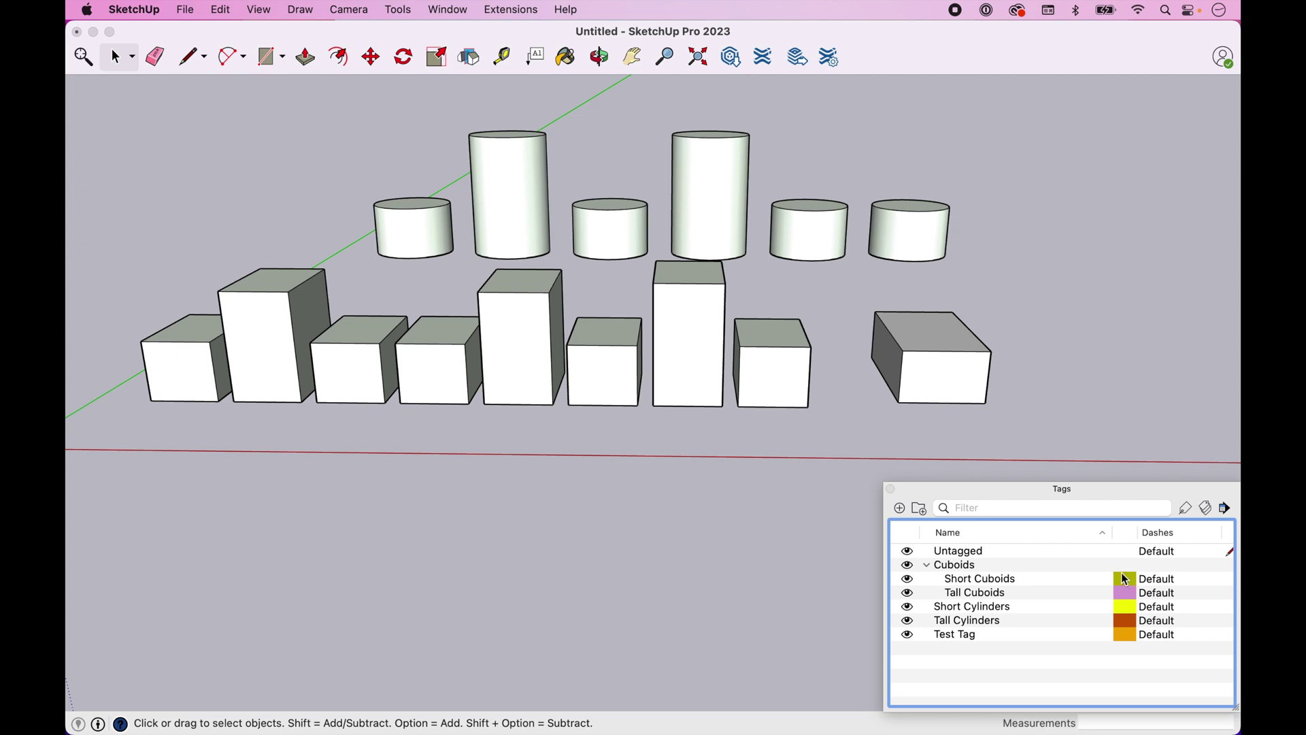
left_click(1054, 579)
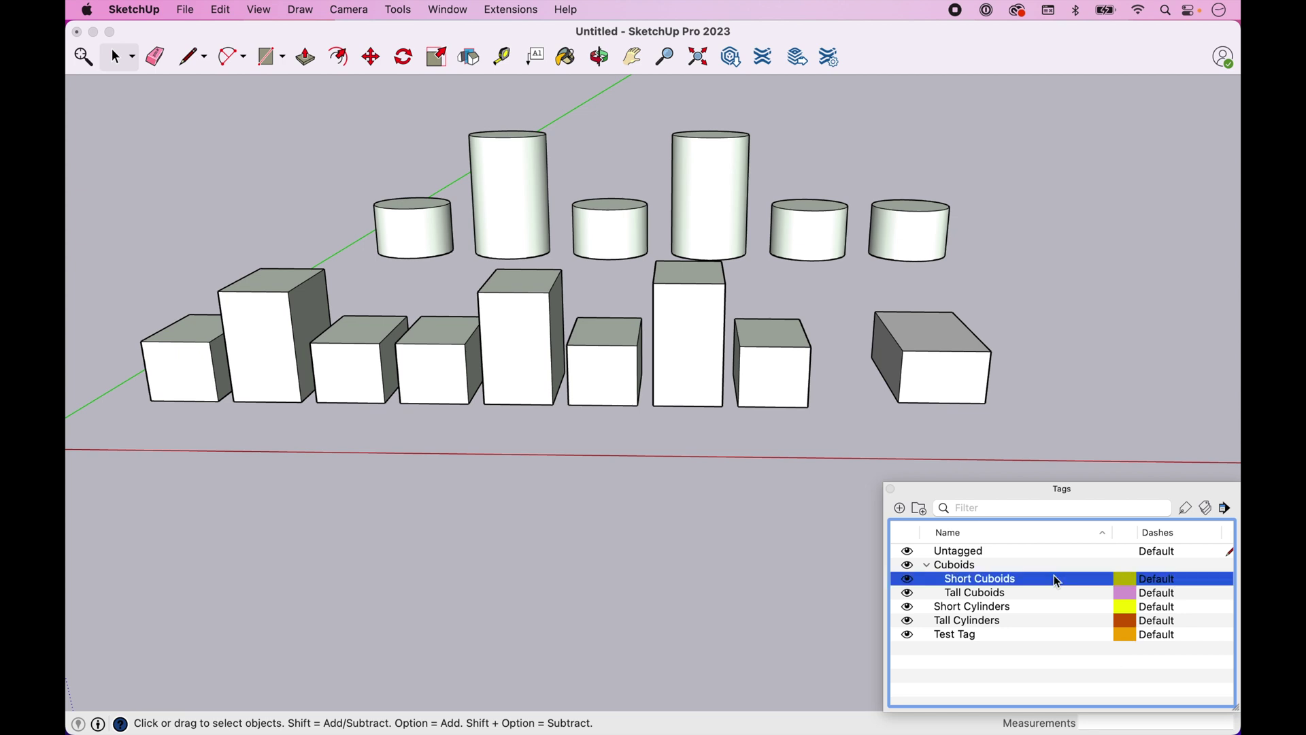
left_click(1207, 509)
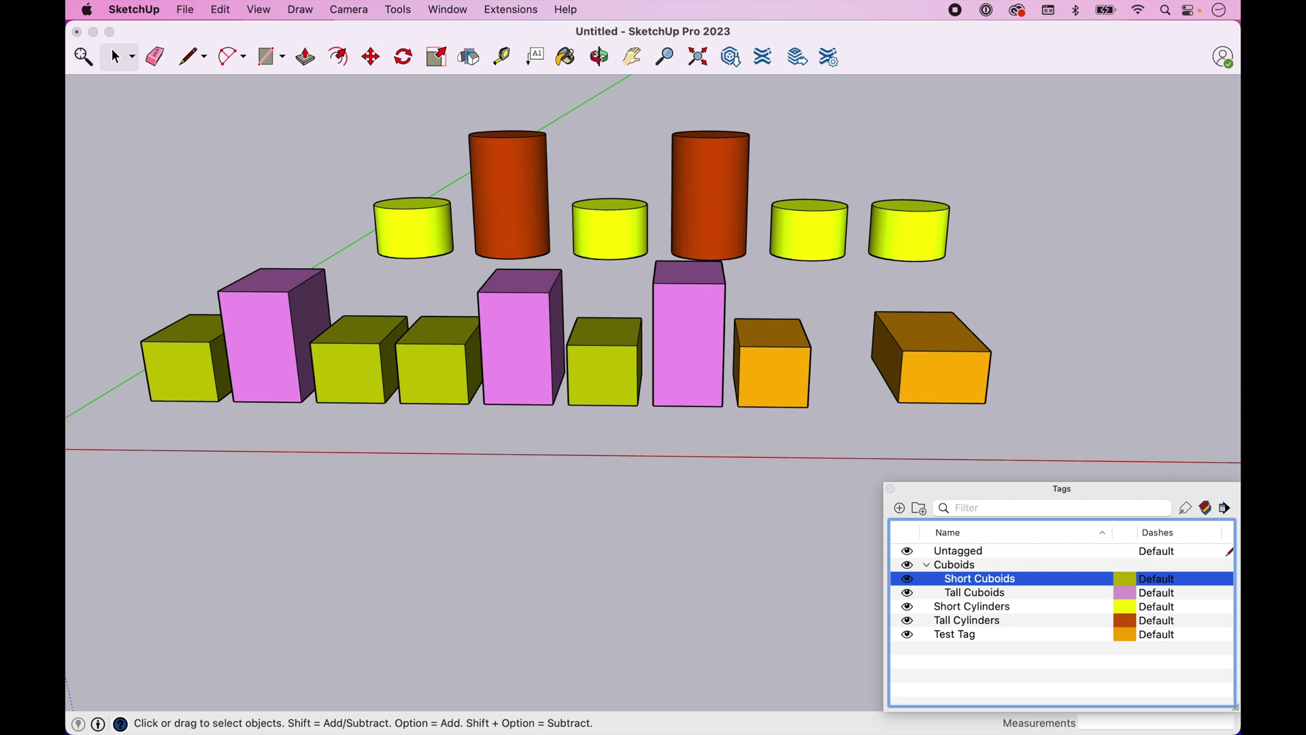
Shrink and reposition the Colors window so the cuboids stay visible.
left_click_drag(423, 68, 320, 292)
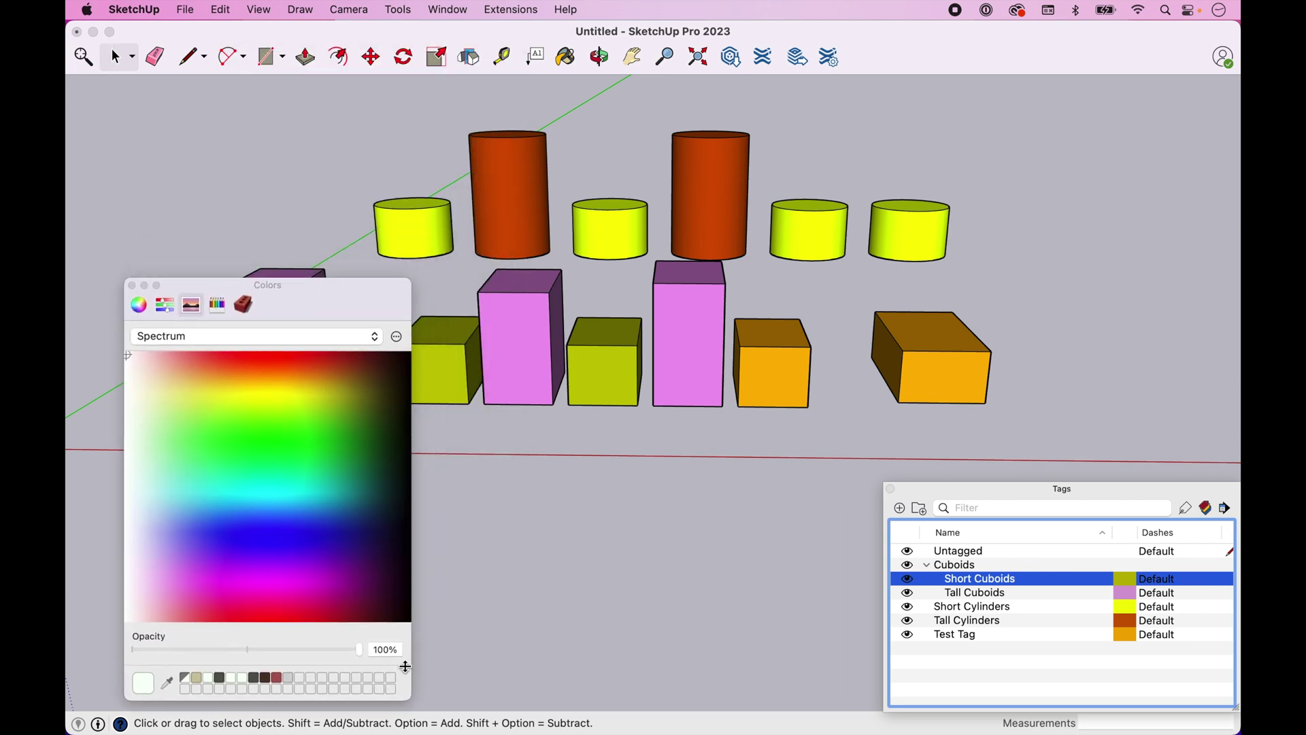
left_click_drag(409, 697, 364, 607)
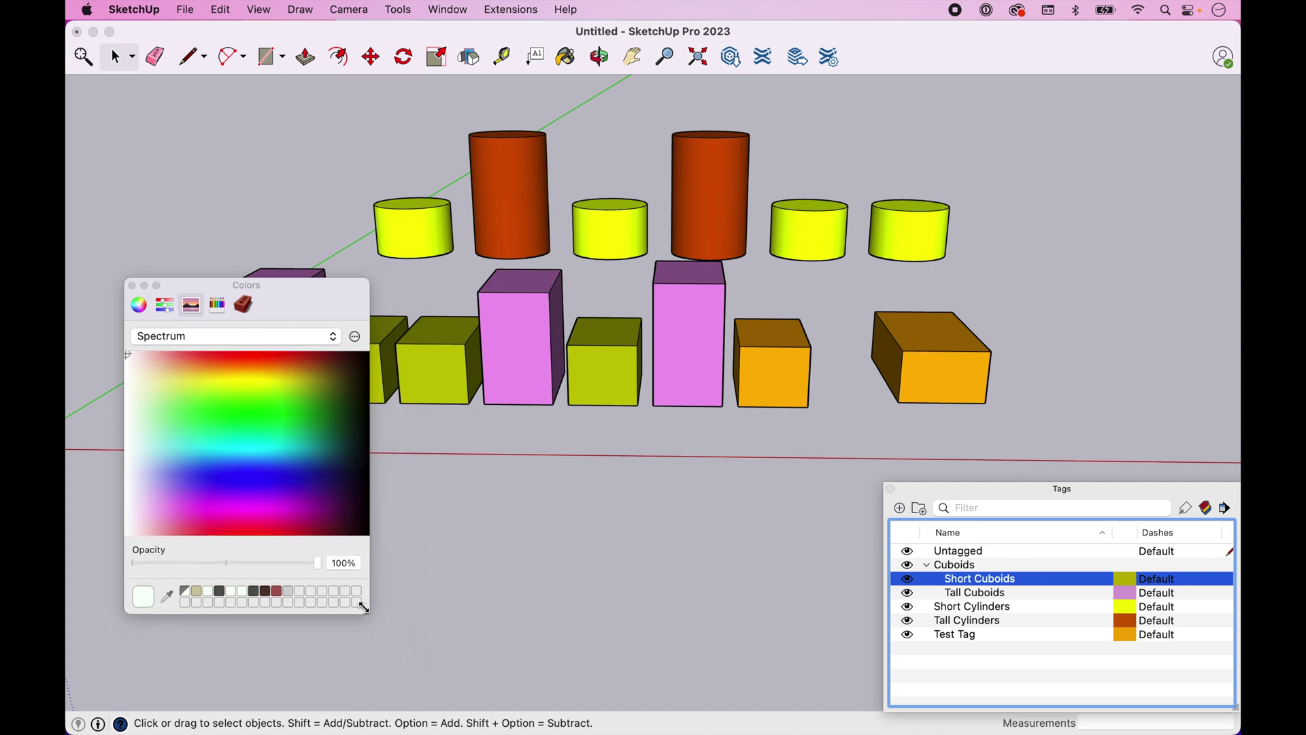
left_click_drag(325, 293, 285, 382)
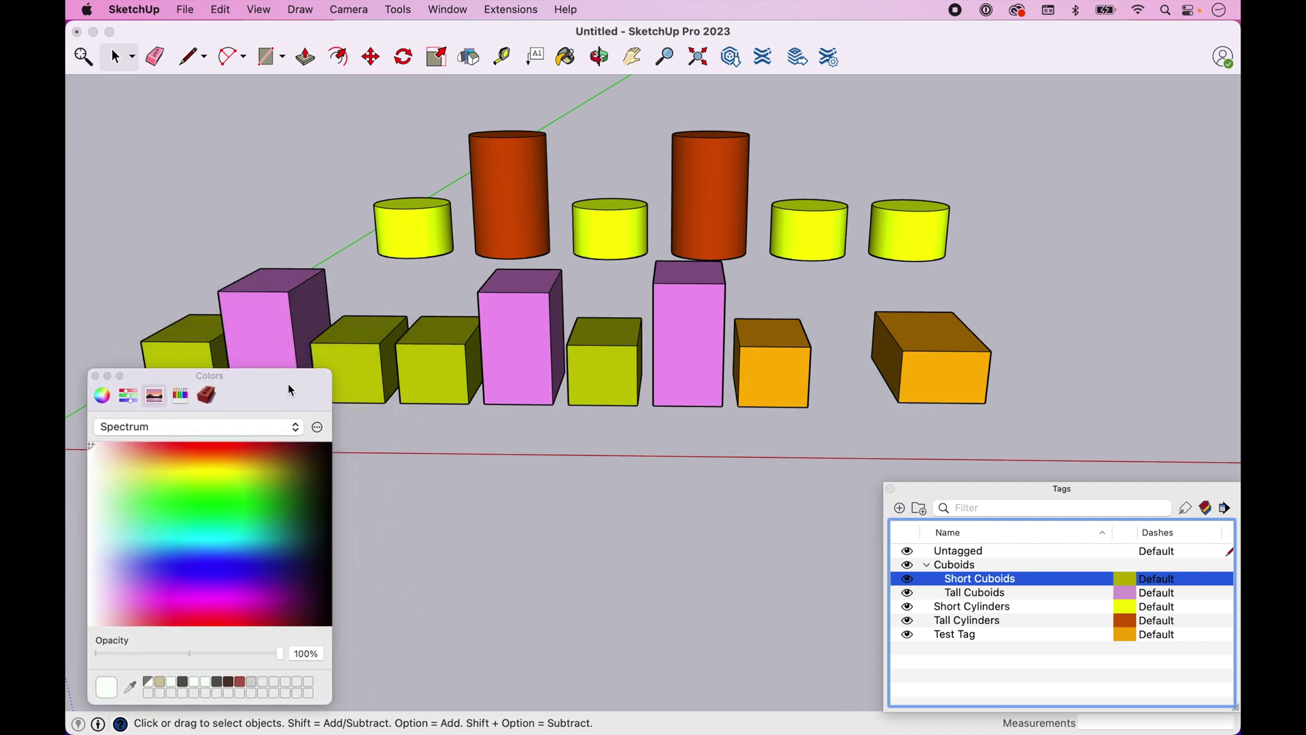
Set the Short Cuboids tag colour to bright green from the Spectrum.
left_click(1126, 584)
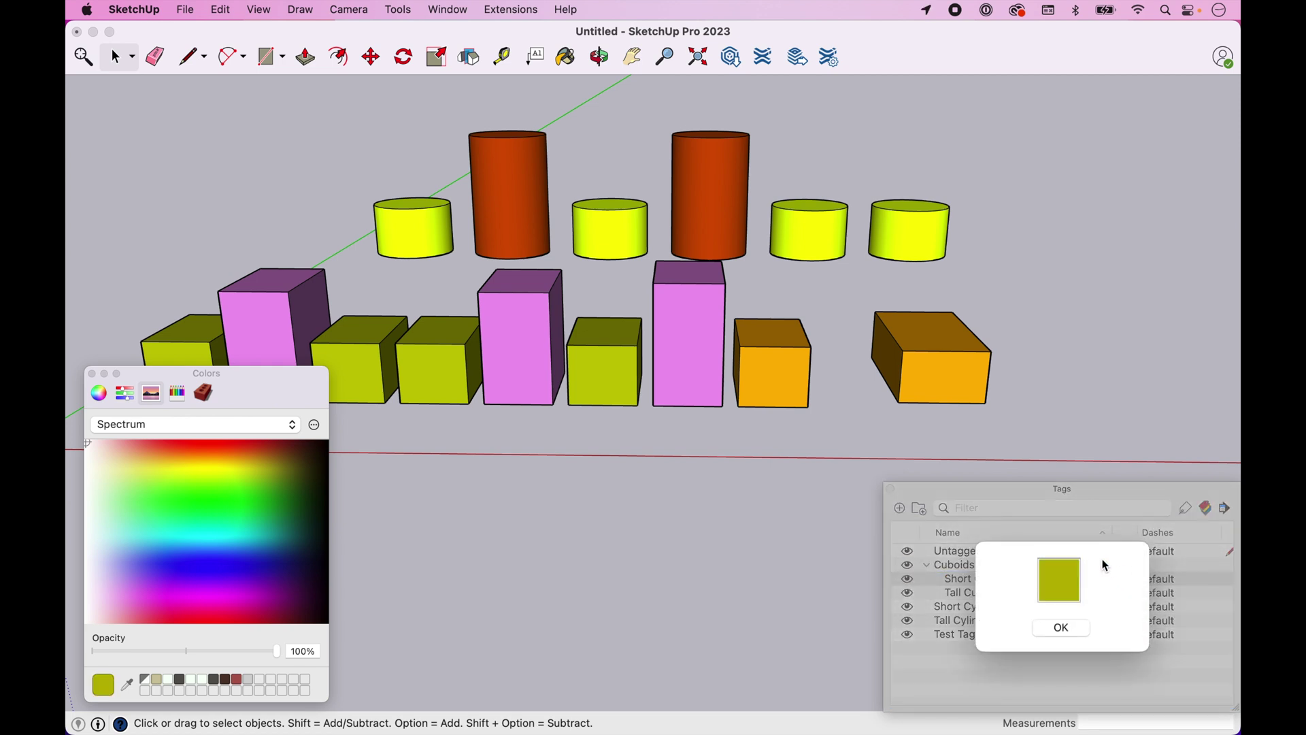
left_click(1076, 638)
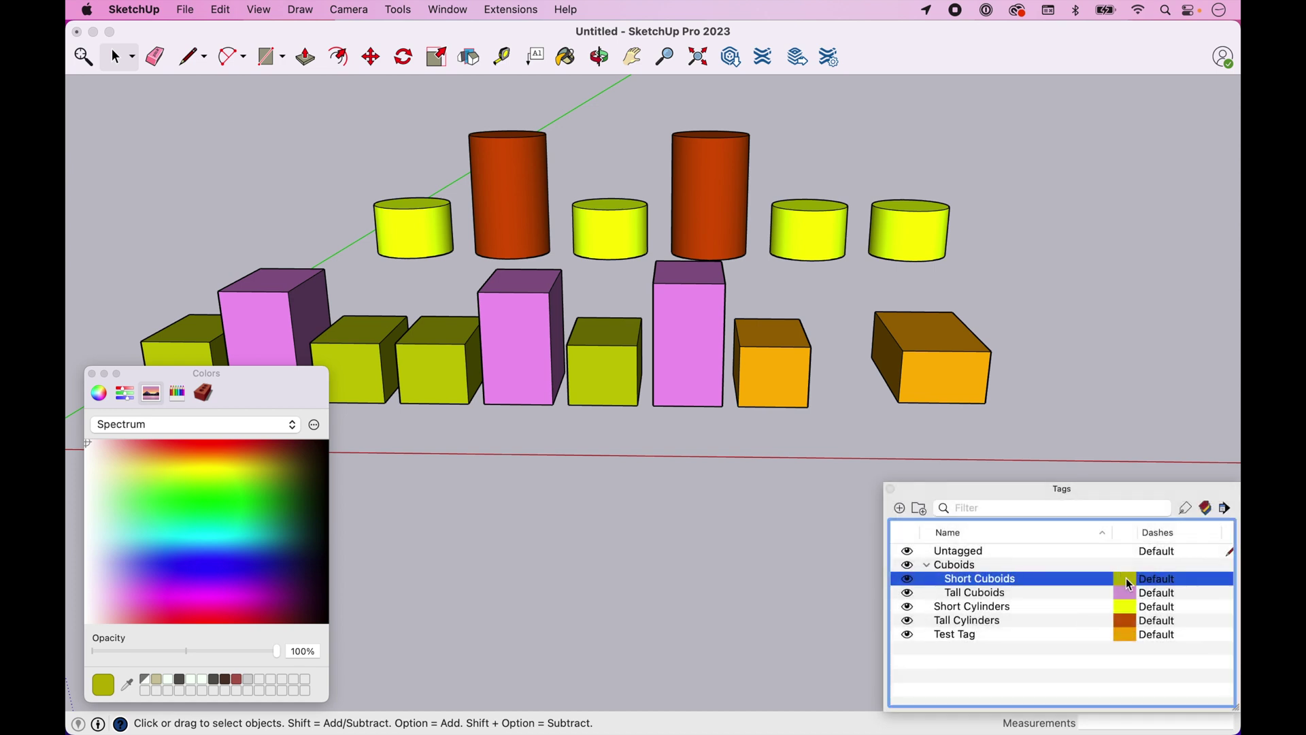
left_click(1129, 583)
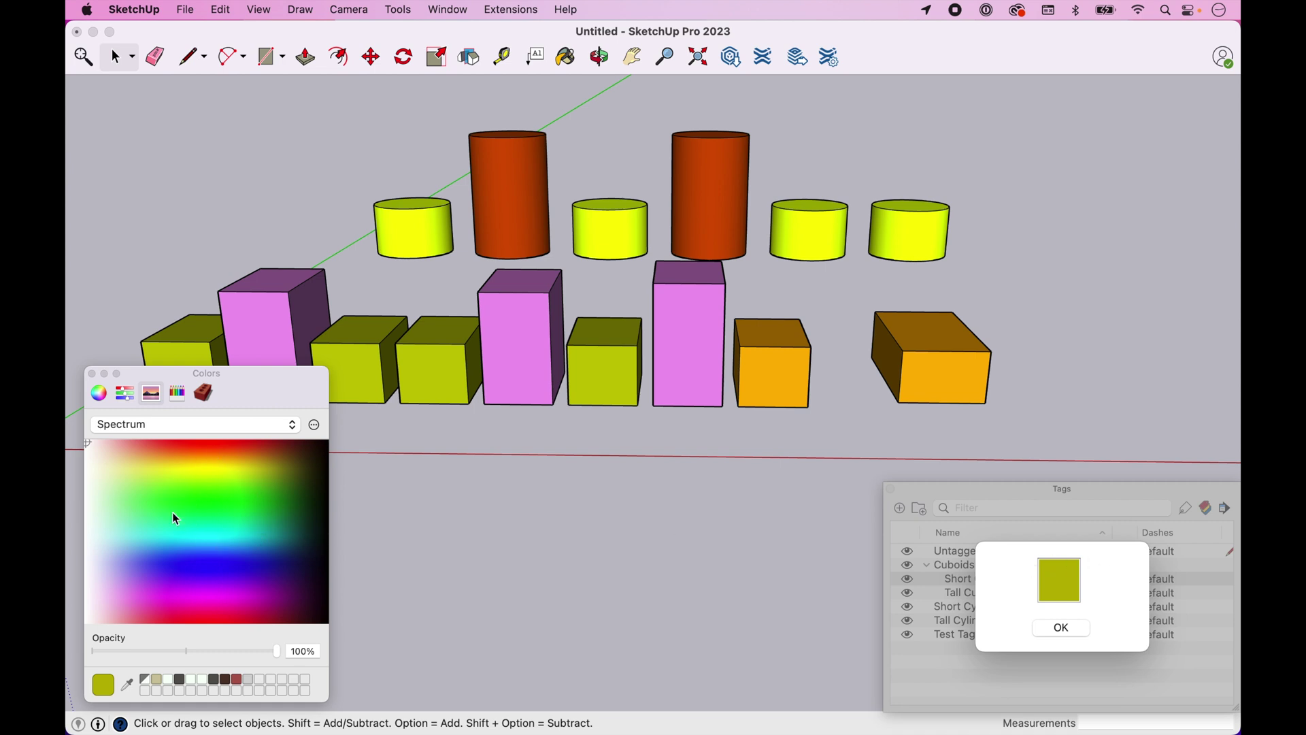
left_click(205, 394)
left_click(222, 504)
left_click(1069, 627)
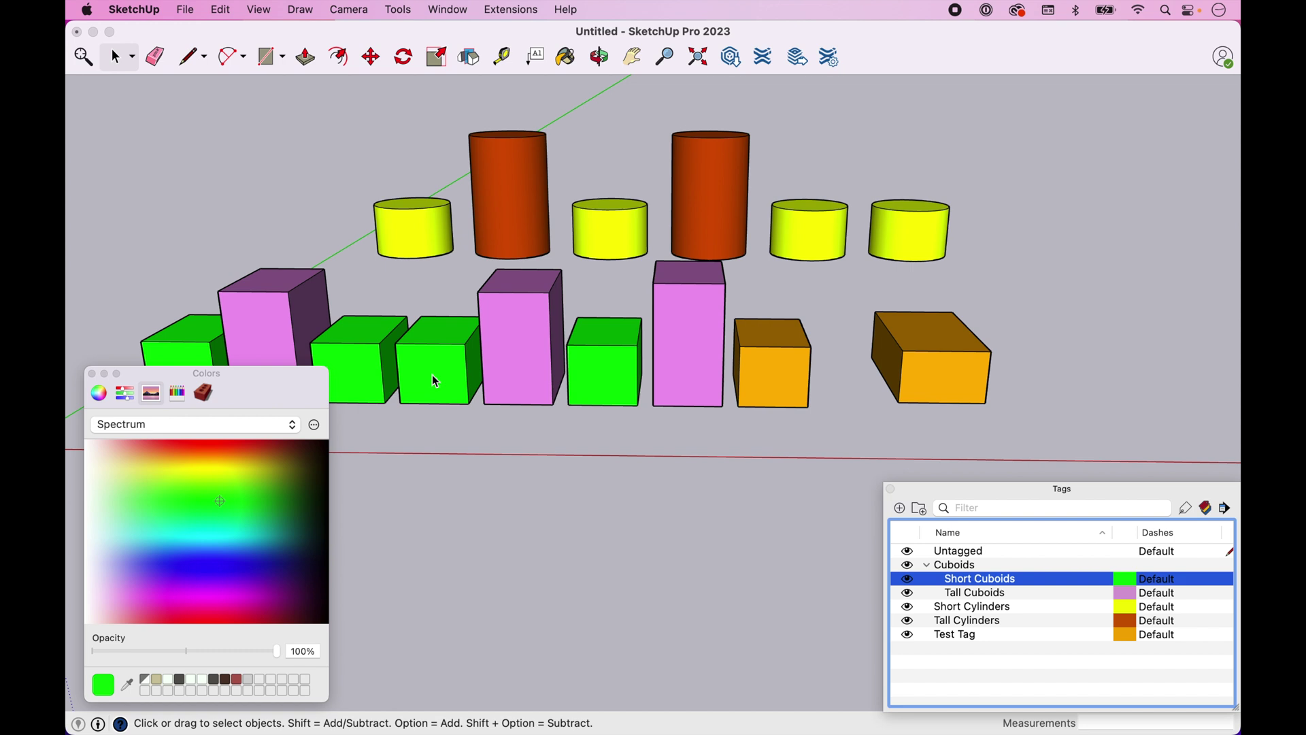
left_click(204, 392)
Give Tall Cuboids a brick texture from the Brick, Cladding and Siding collection.
left_click(221, 425)
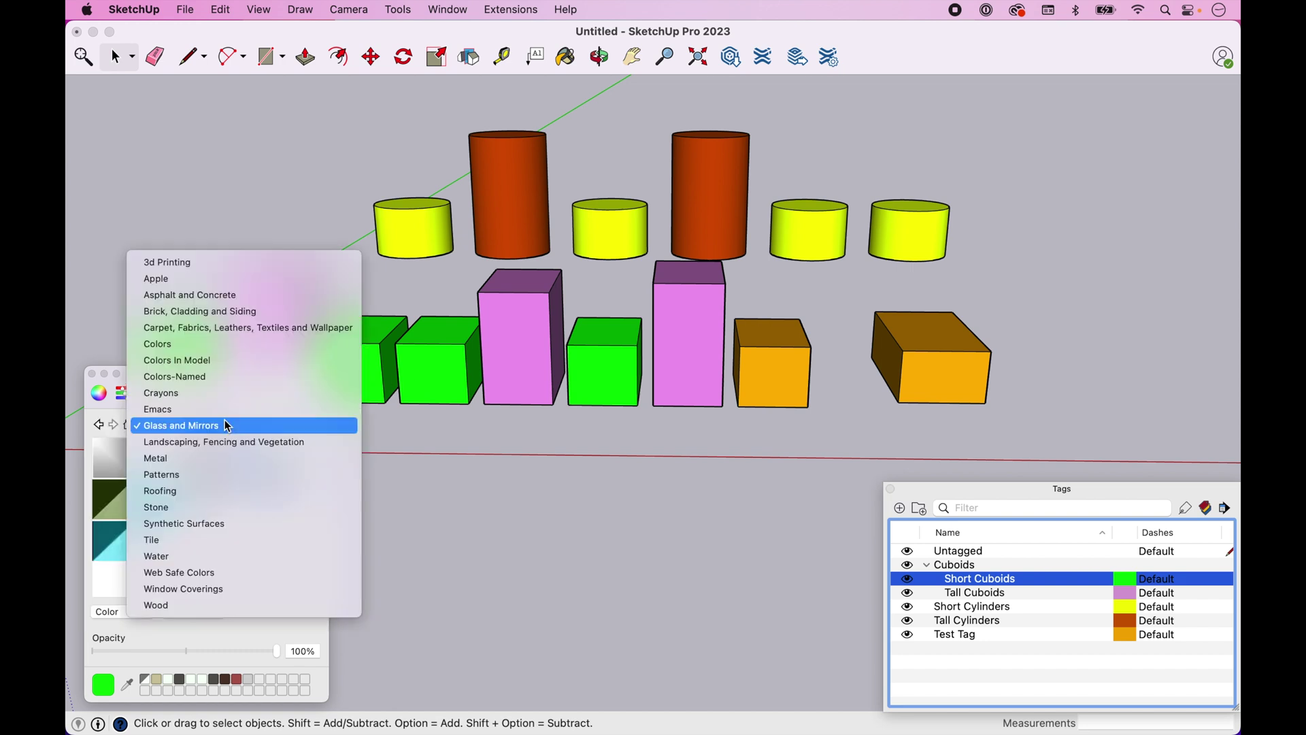
left_click(216, 311)
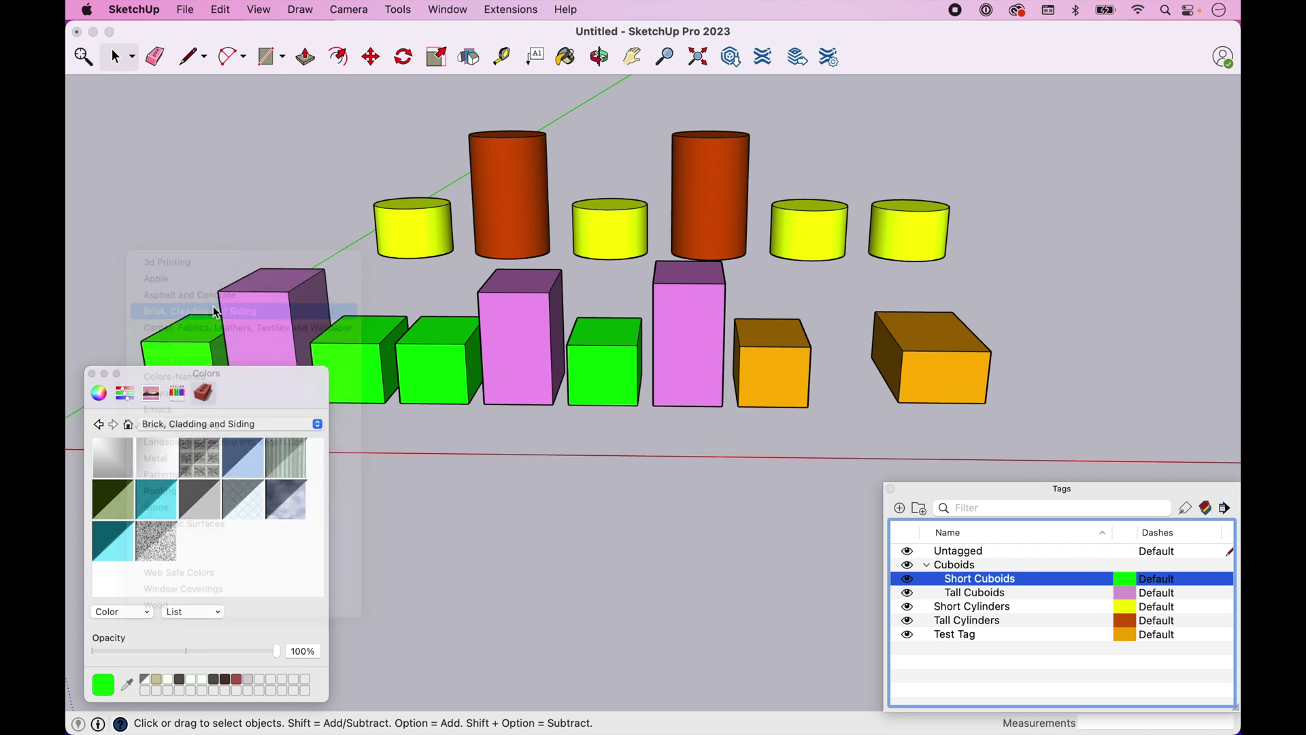
left_click(161, 458)
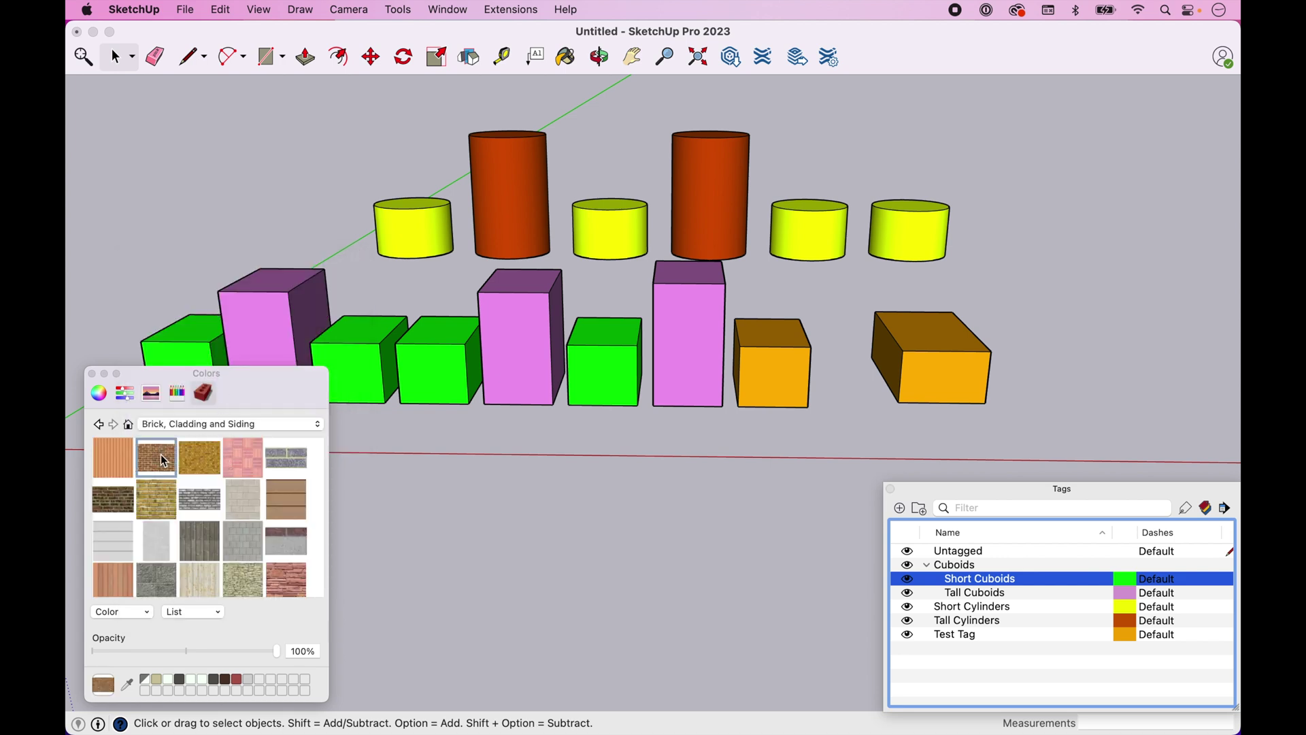
left_click(1129, 593)
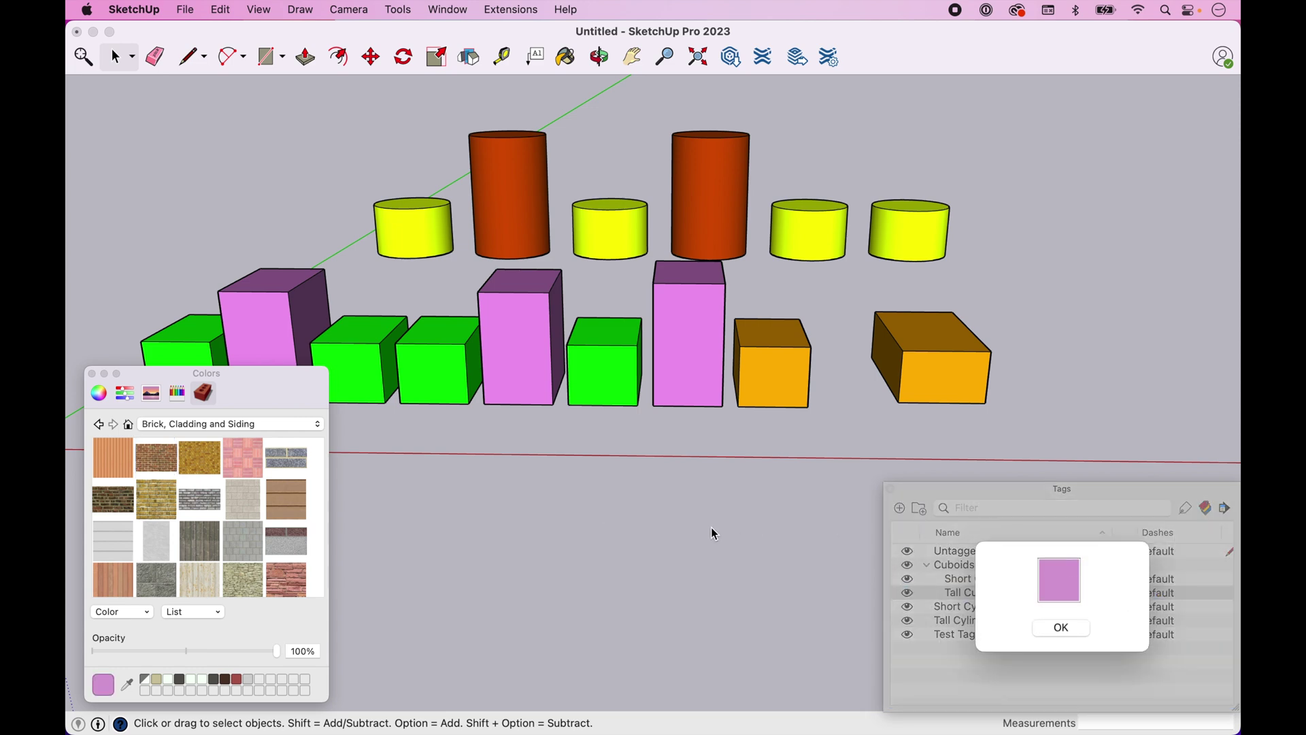
left_click(155, 468)
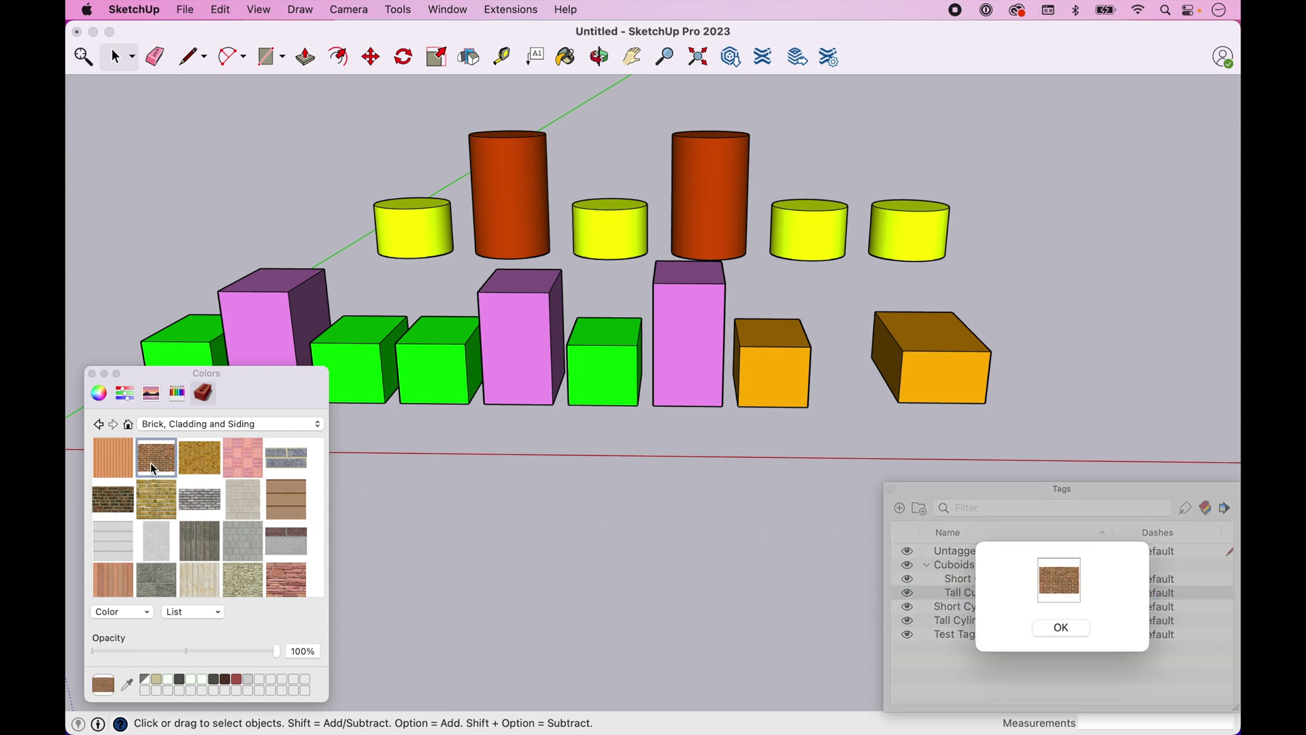
left_click(1057, 627)
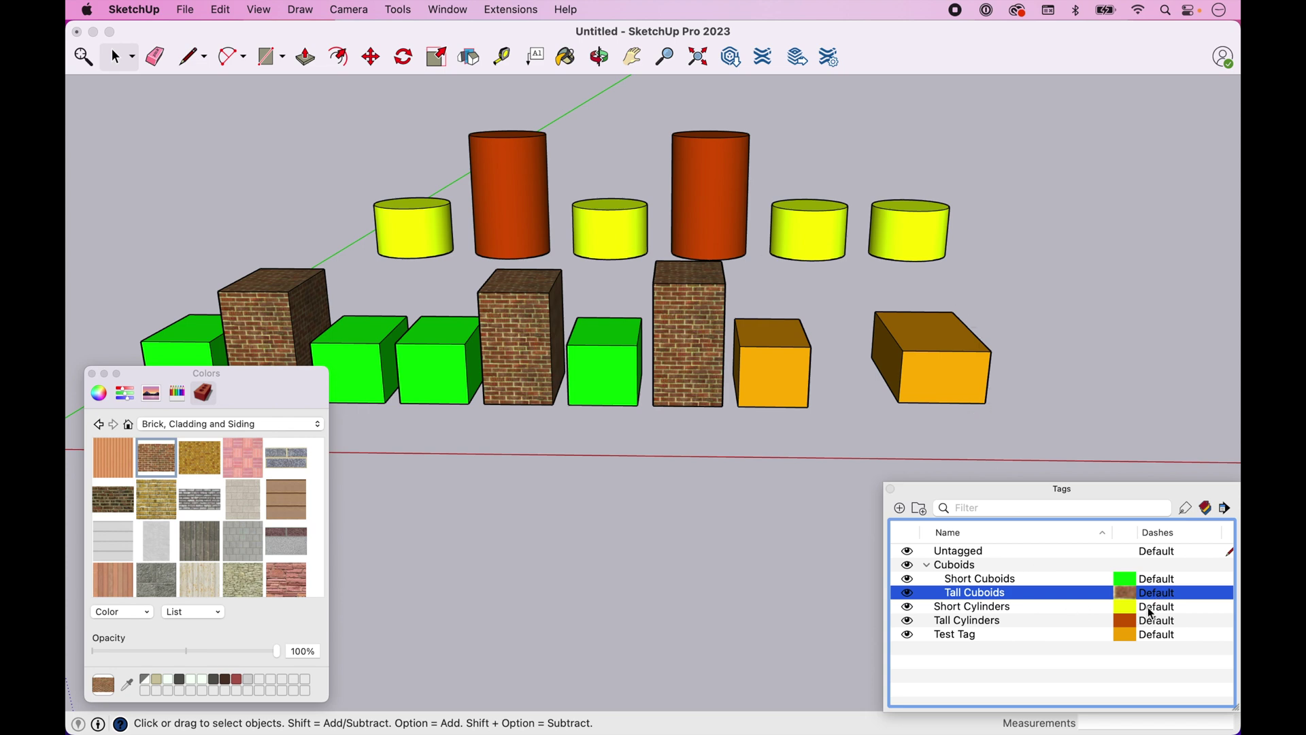
Set the Tall Cylinders tag colour to blue using the colour wheel.
left_click(1127, 622)
left_click(1129, 626)
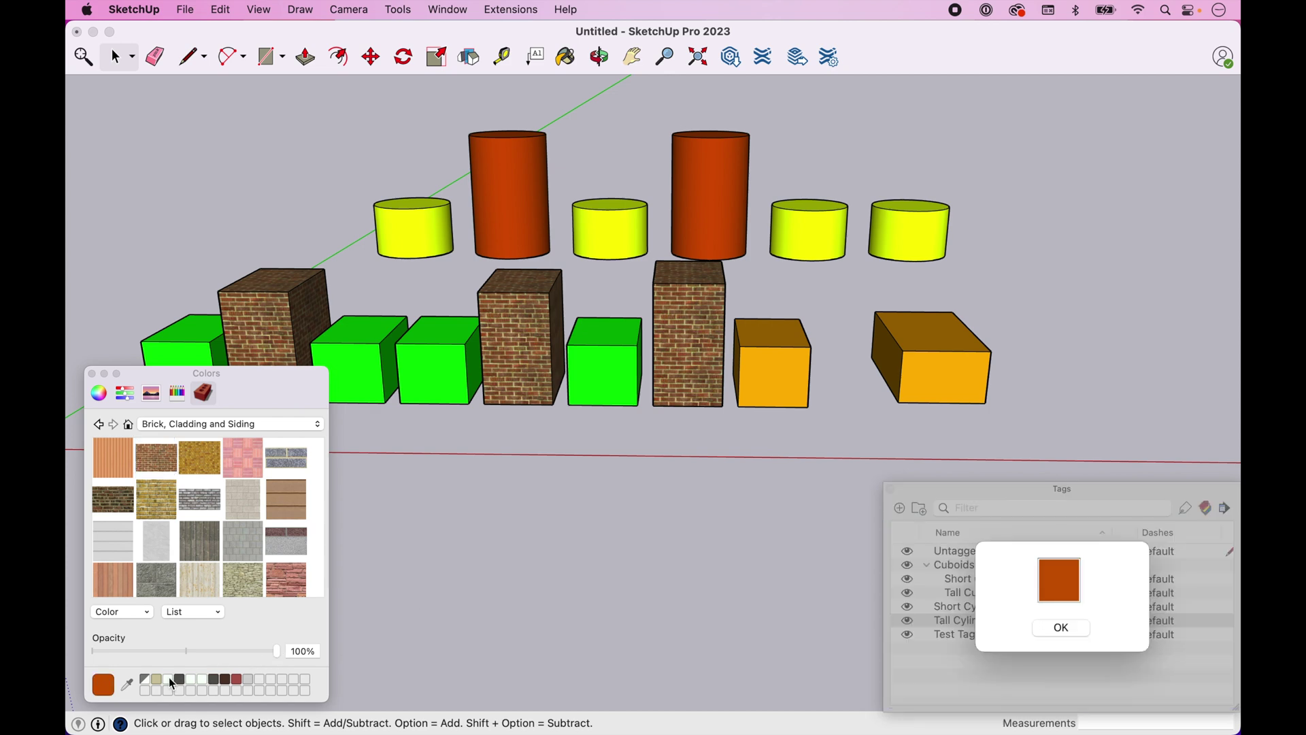
left_click(125, 395)
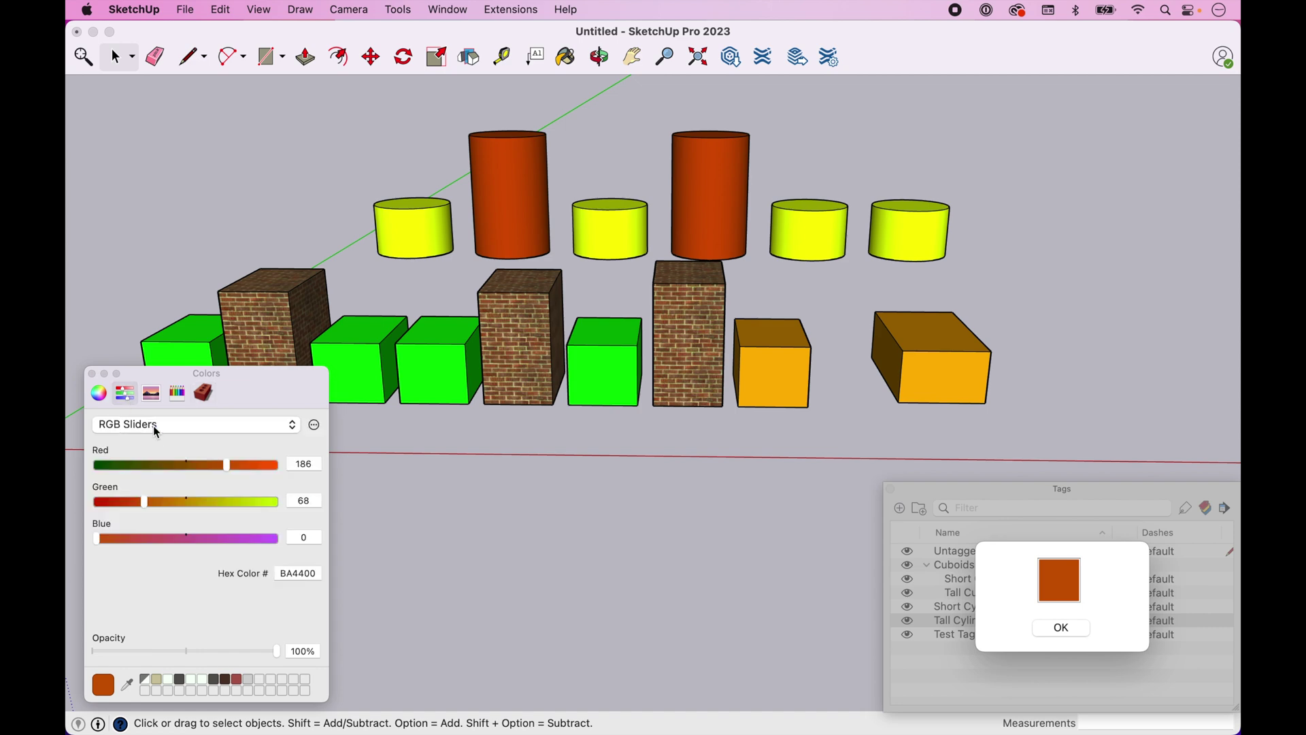
left_click(100, 394)
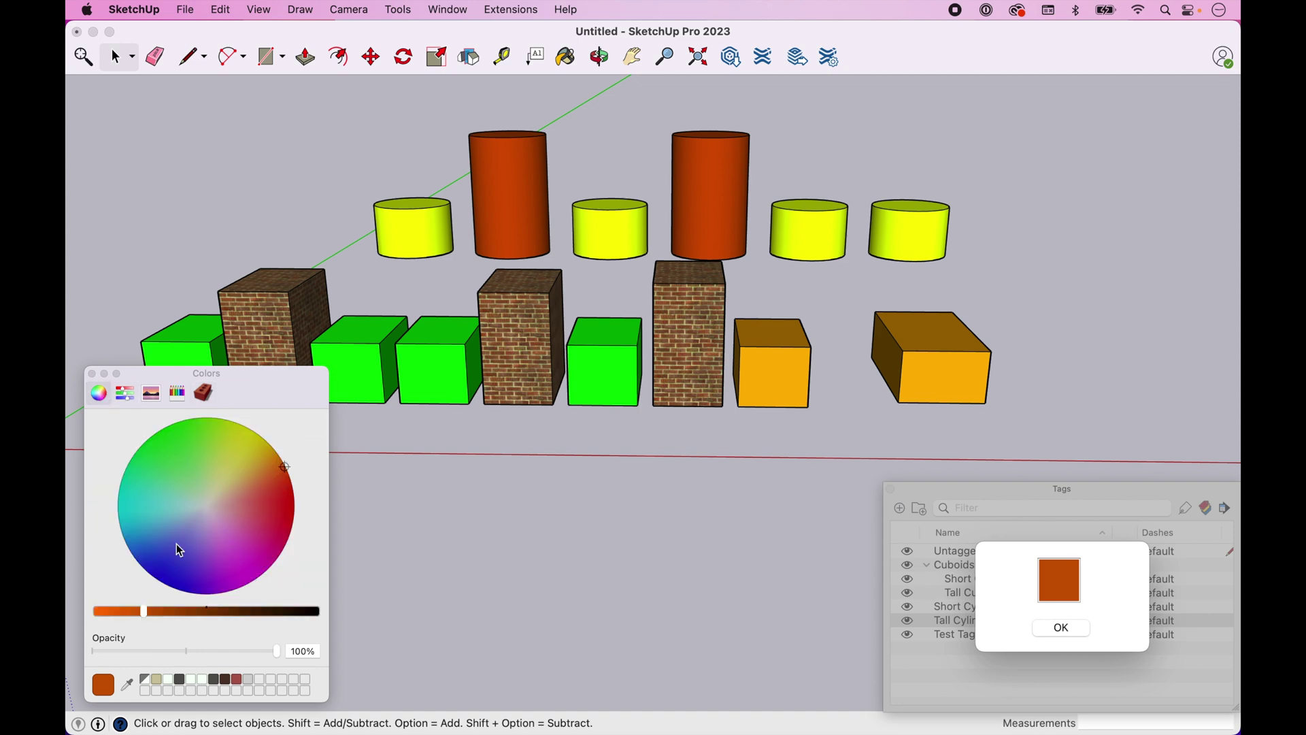
left_click(170, 566)
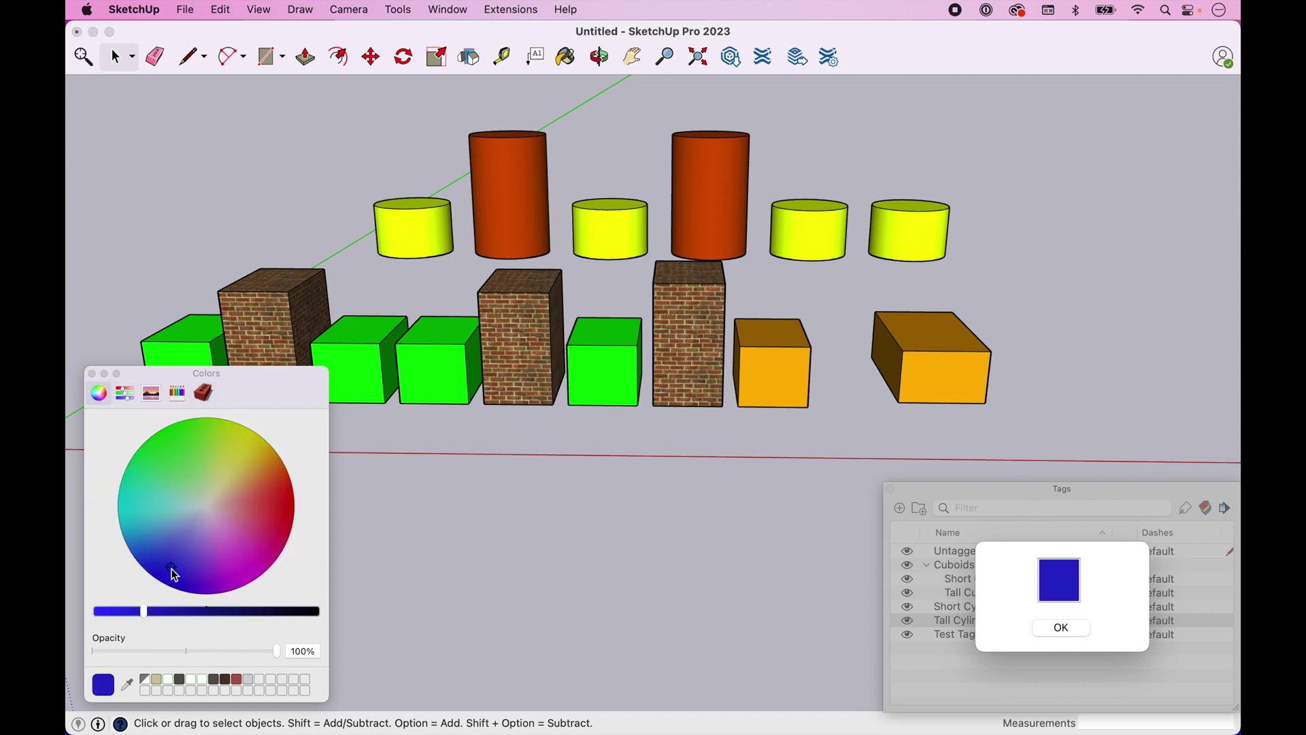
left_click(1059, 629)
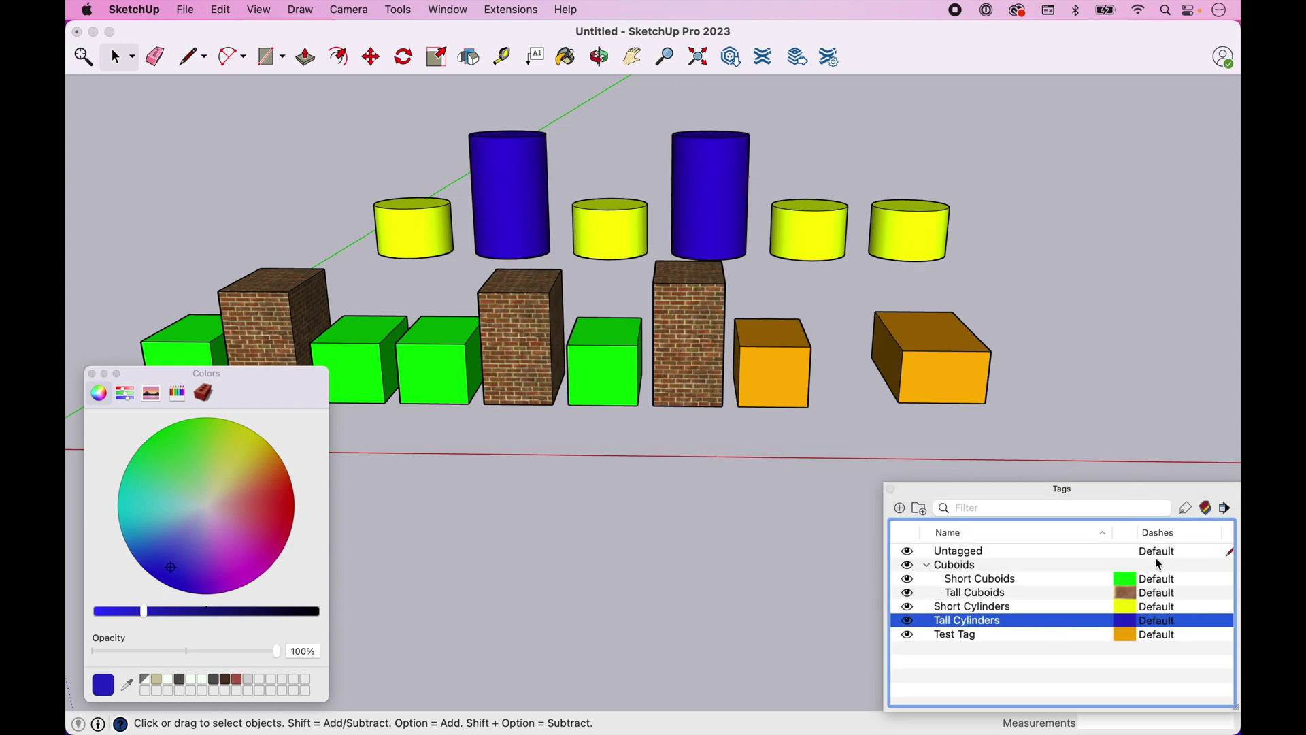
left_click(1174, 577)
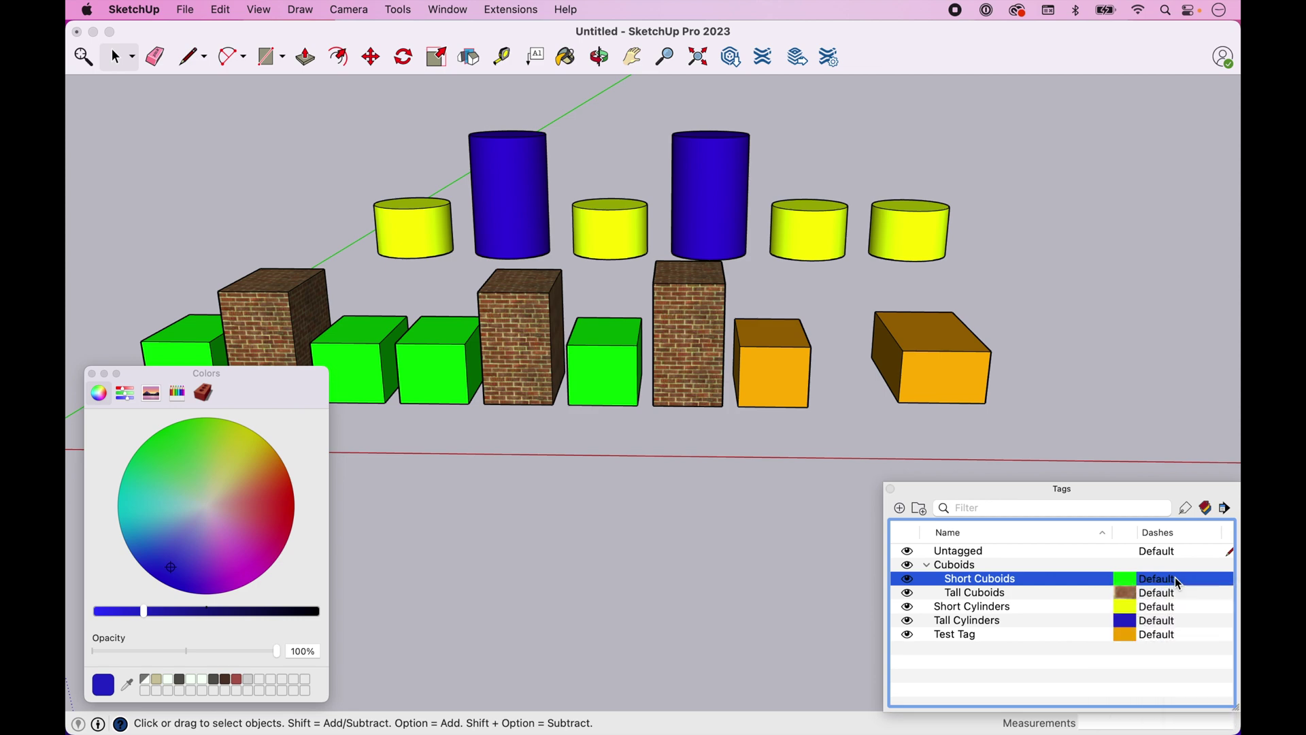
left_click(1174, 577)
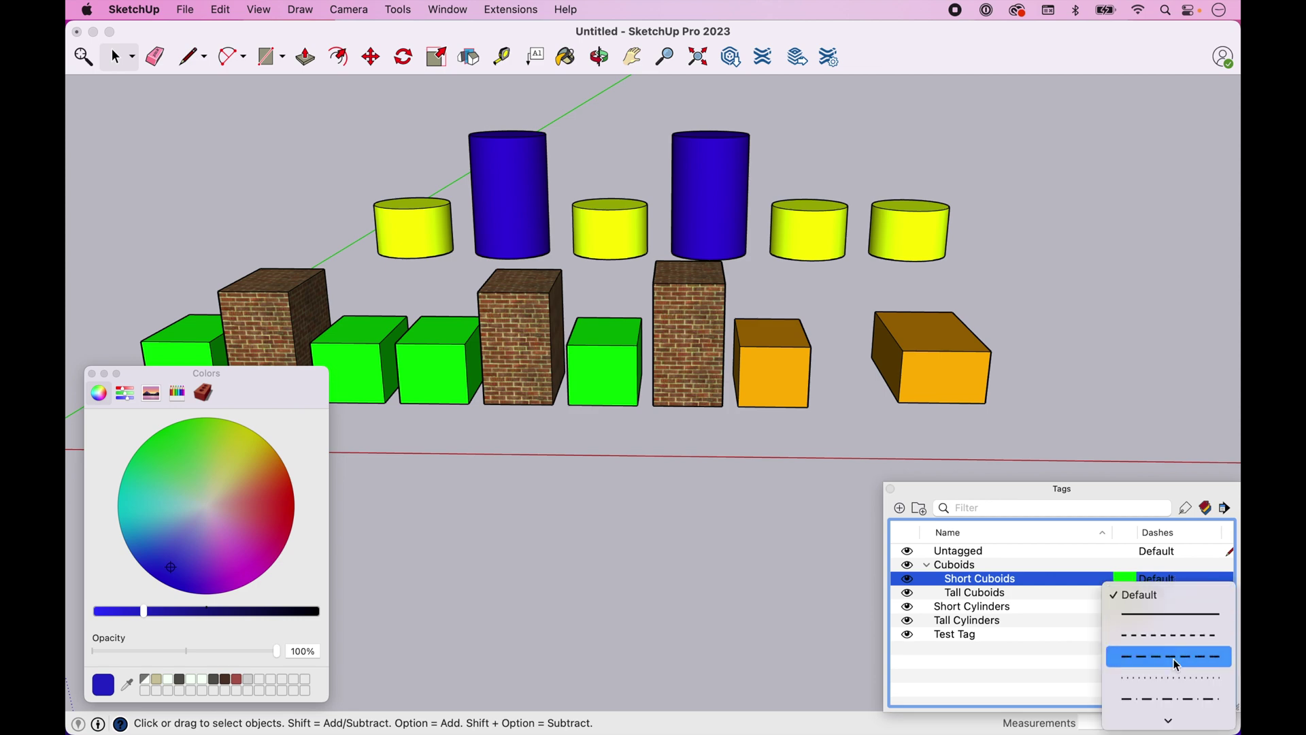
scroll(1174, 659, "down", 3)
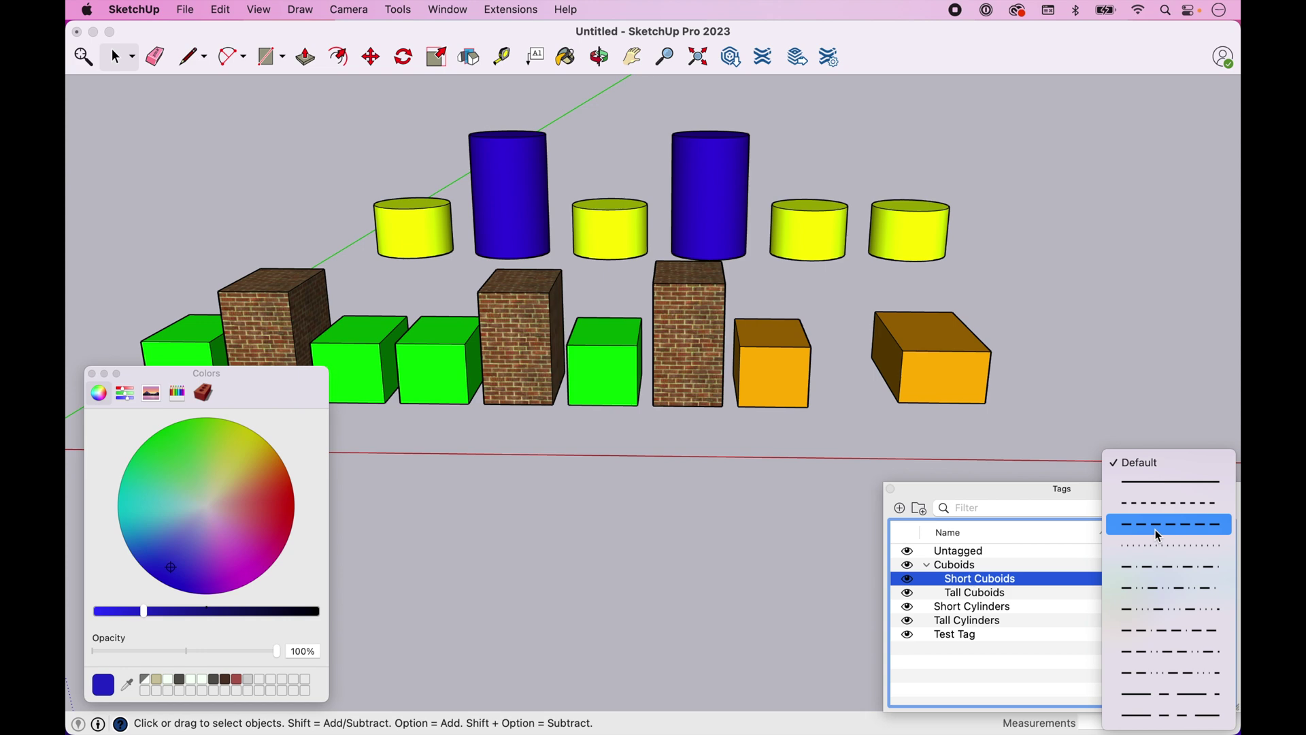
left_click(1159, 527)
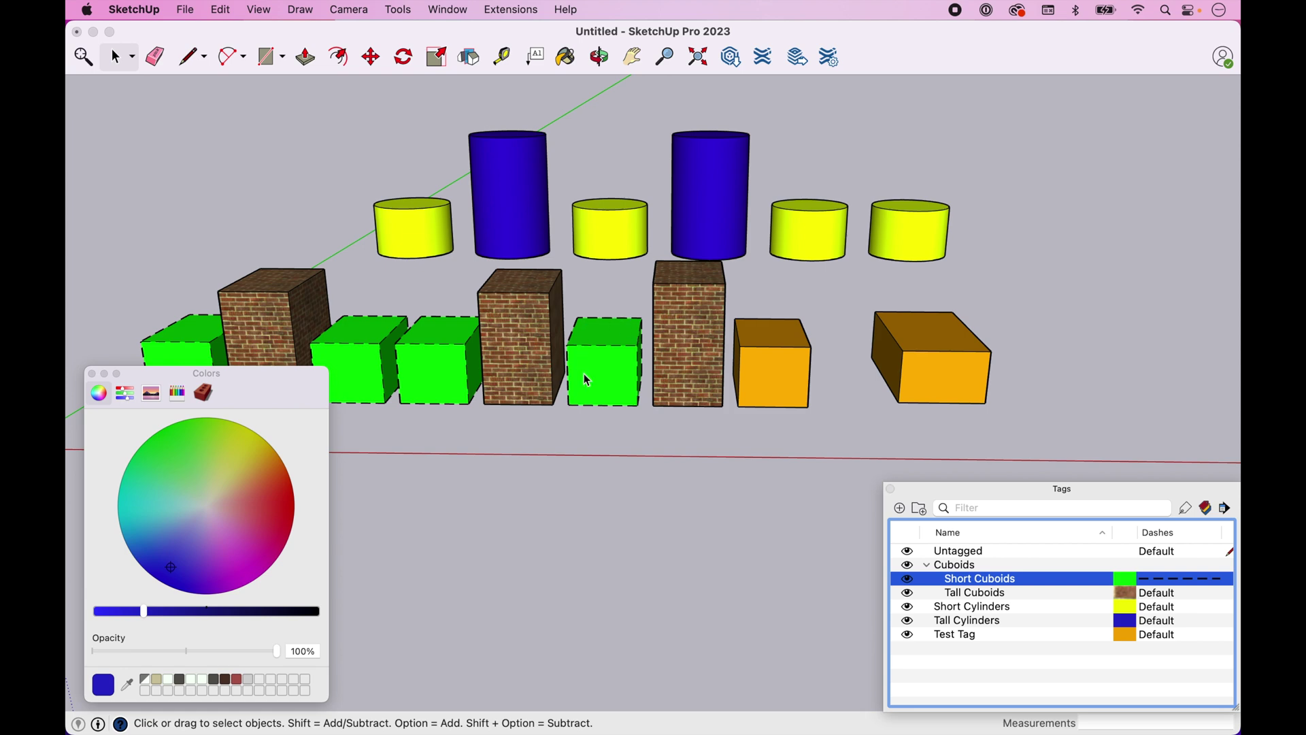
left_click(1163, 579)
left_click(1161, 614)
left_click(1166, 583)
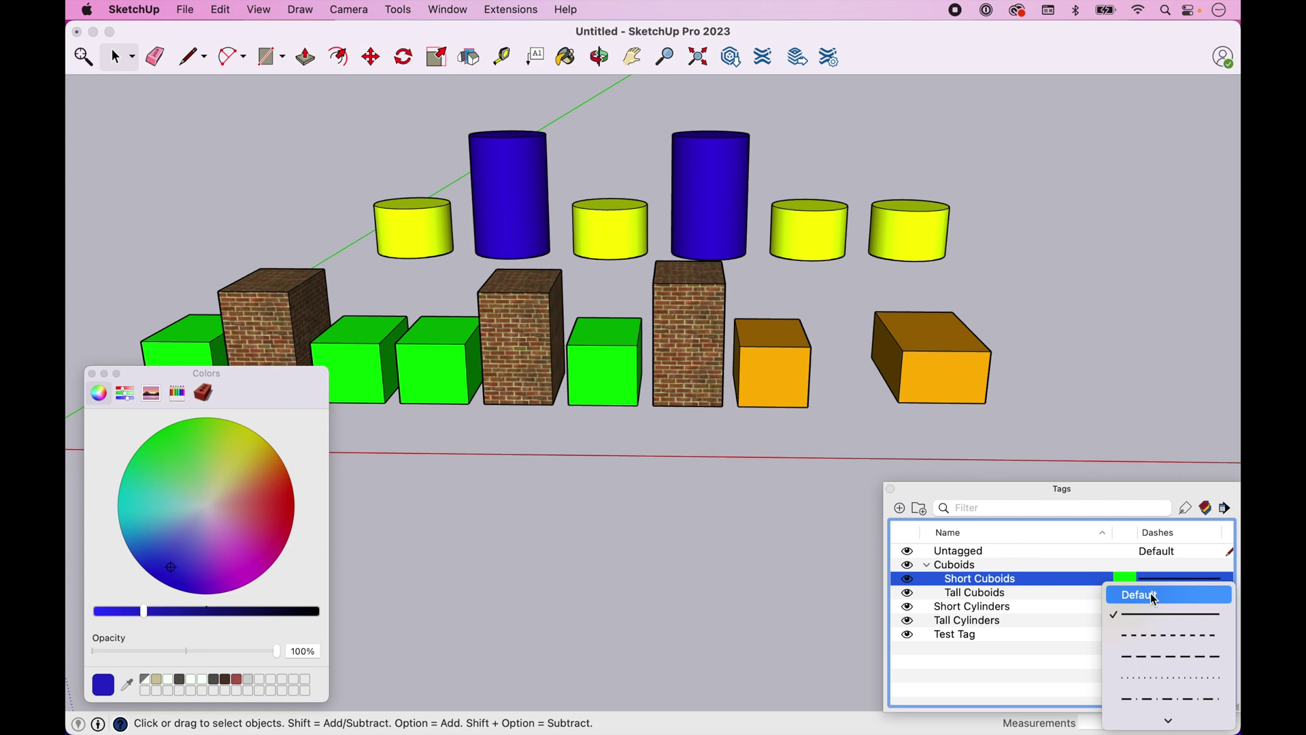
left_click(1155, 596)
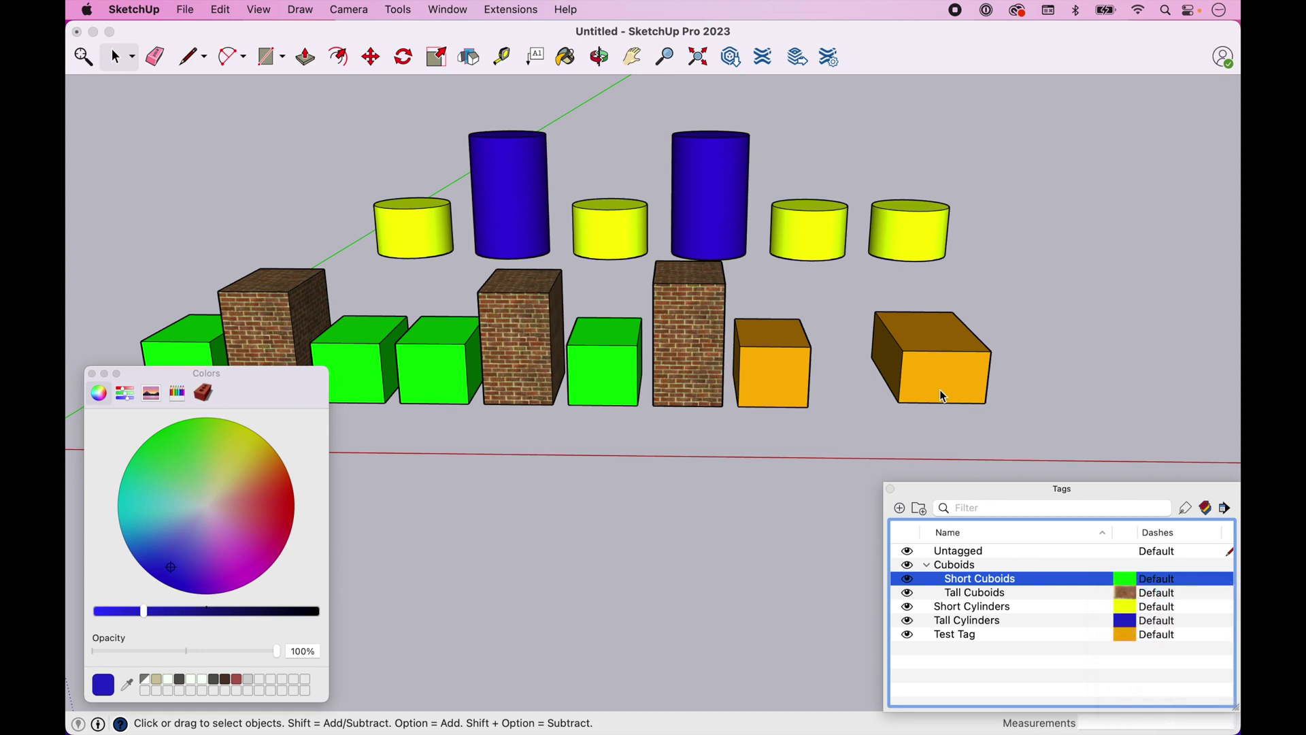
left_click(993, 507)
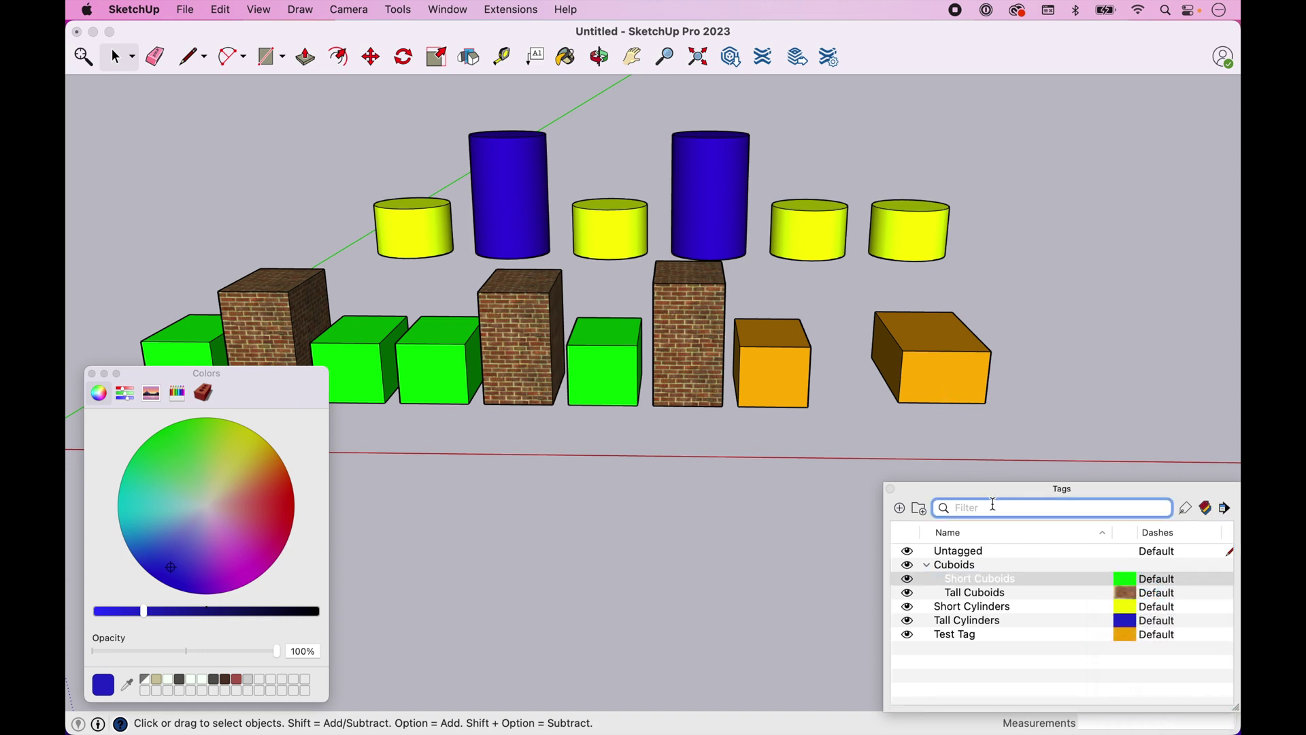
Try the tag filter with 'Shor', clear it, then choose Select All for tags.
type("Shor")
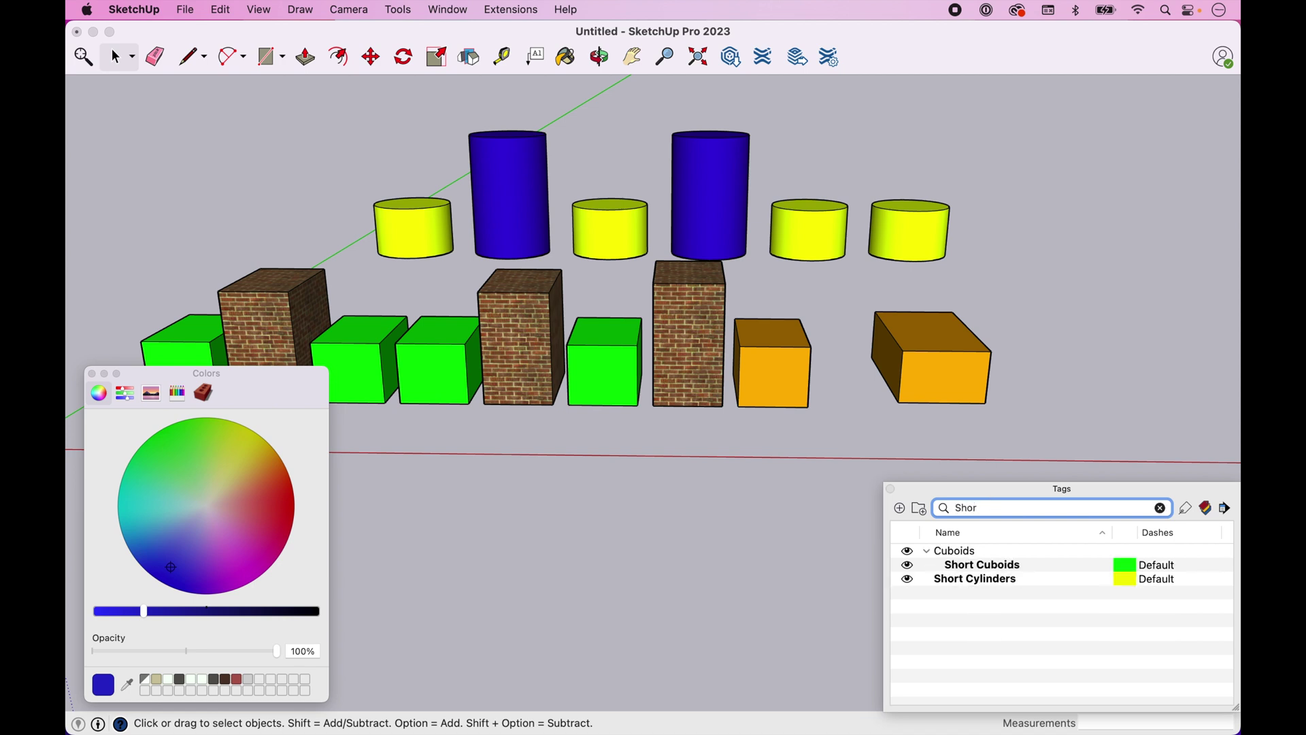
key("BackSpace")
key("BackSpace")
key("BackSpace")
key("BackSpace")
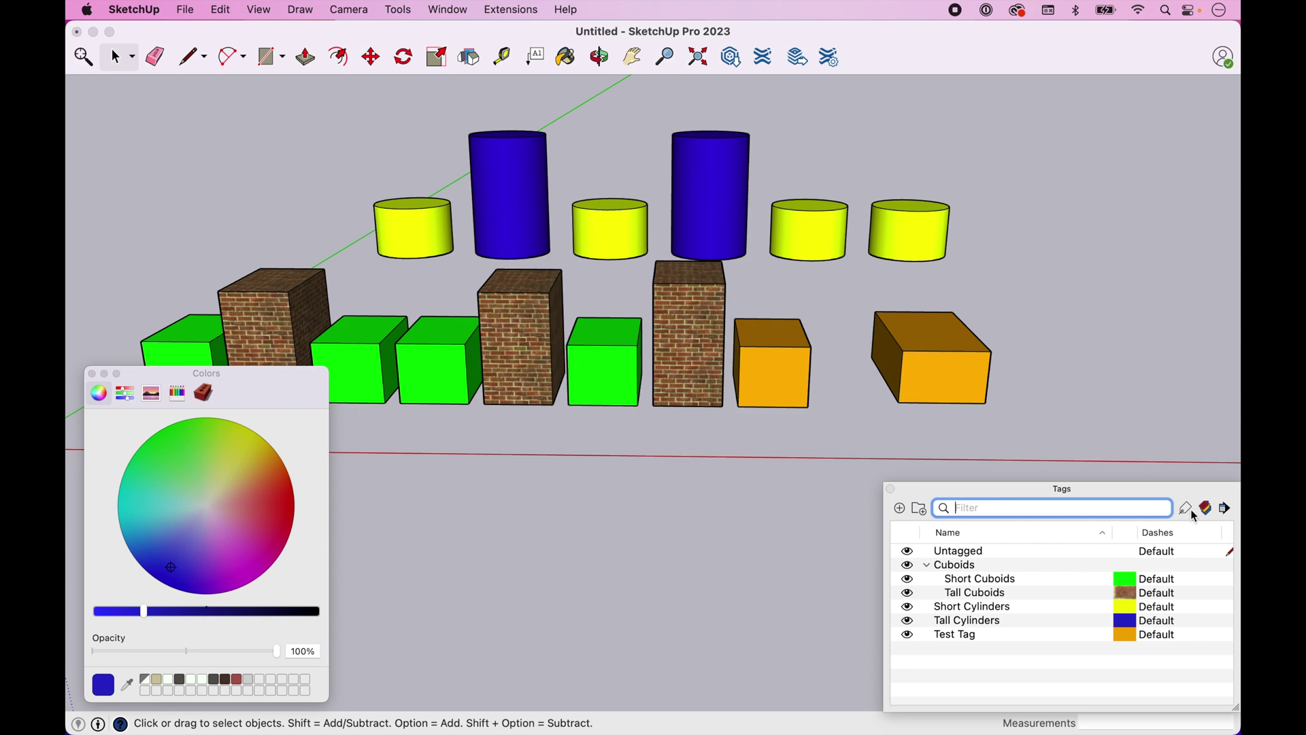
left_click(1226, 508)
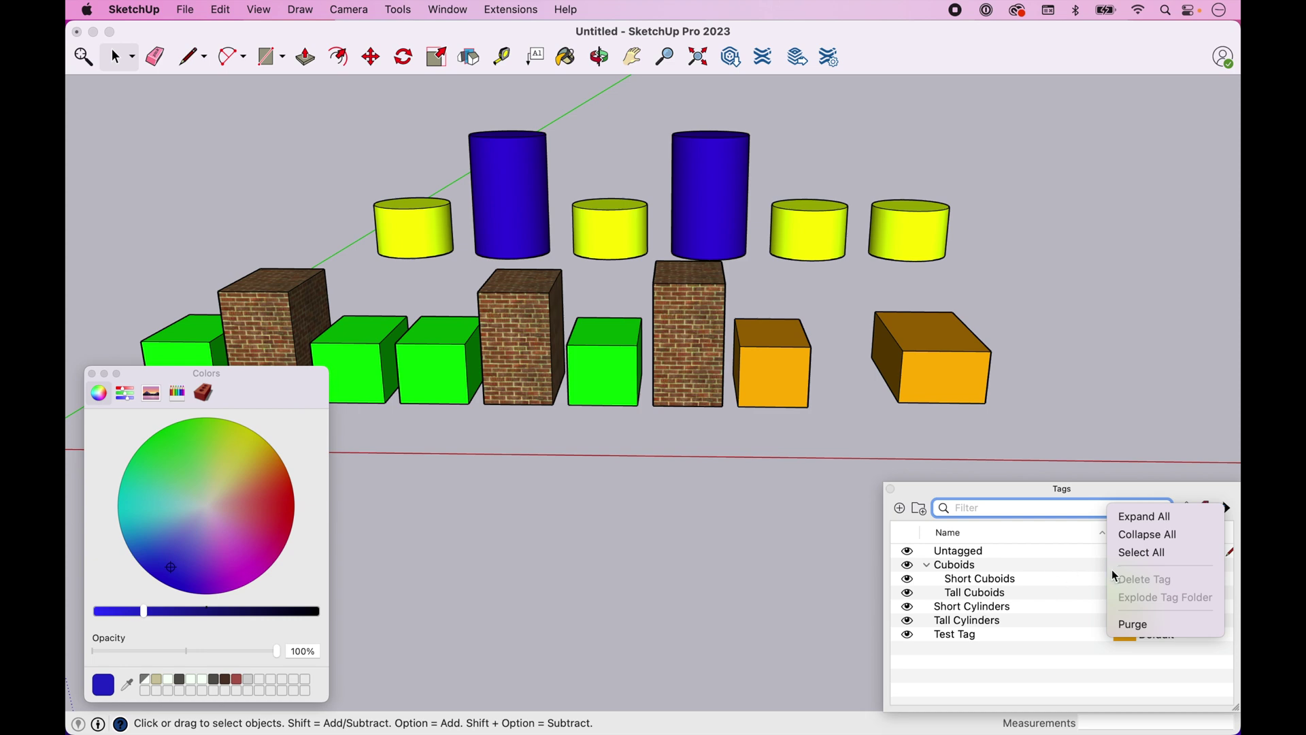
left_click(1142, 553)
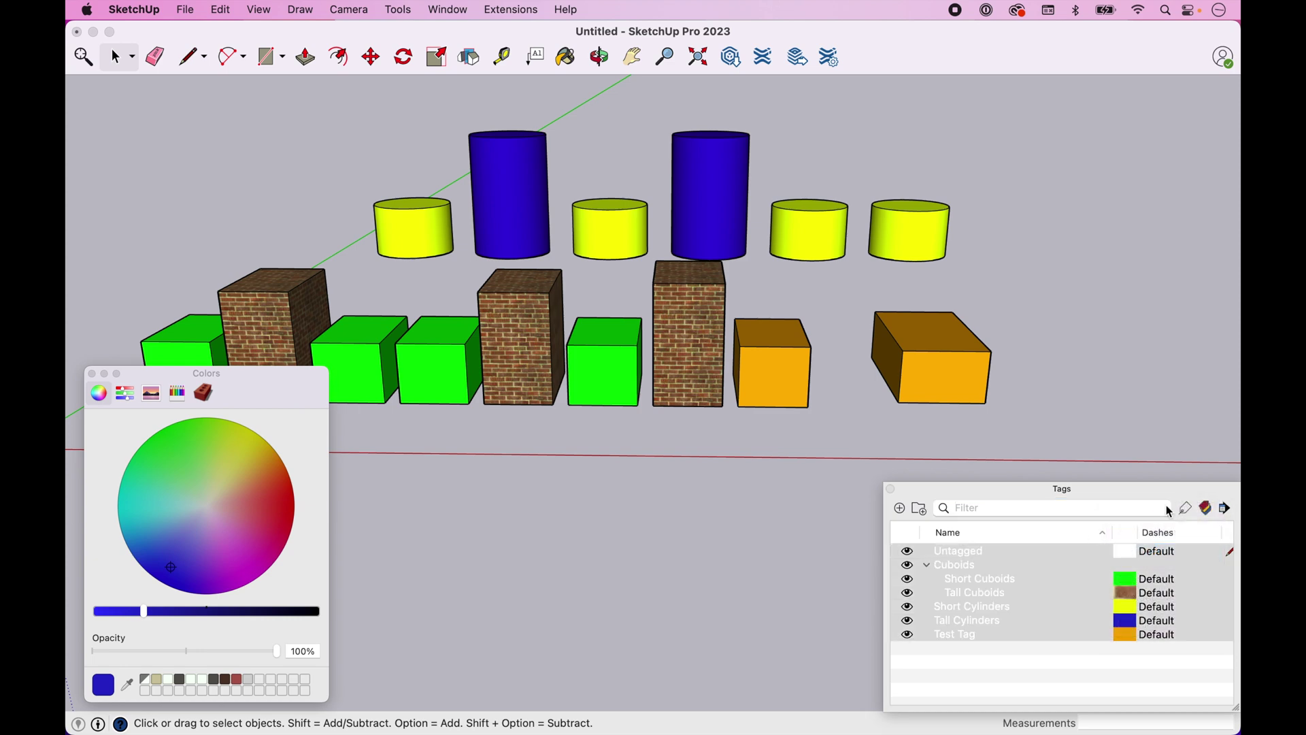